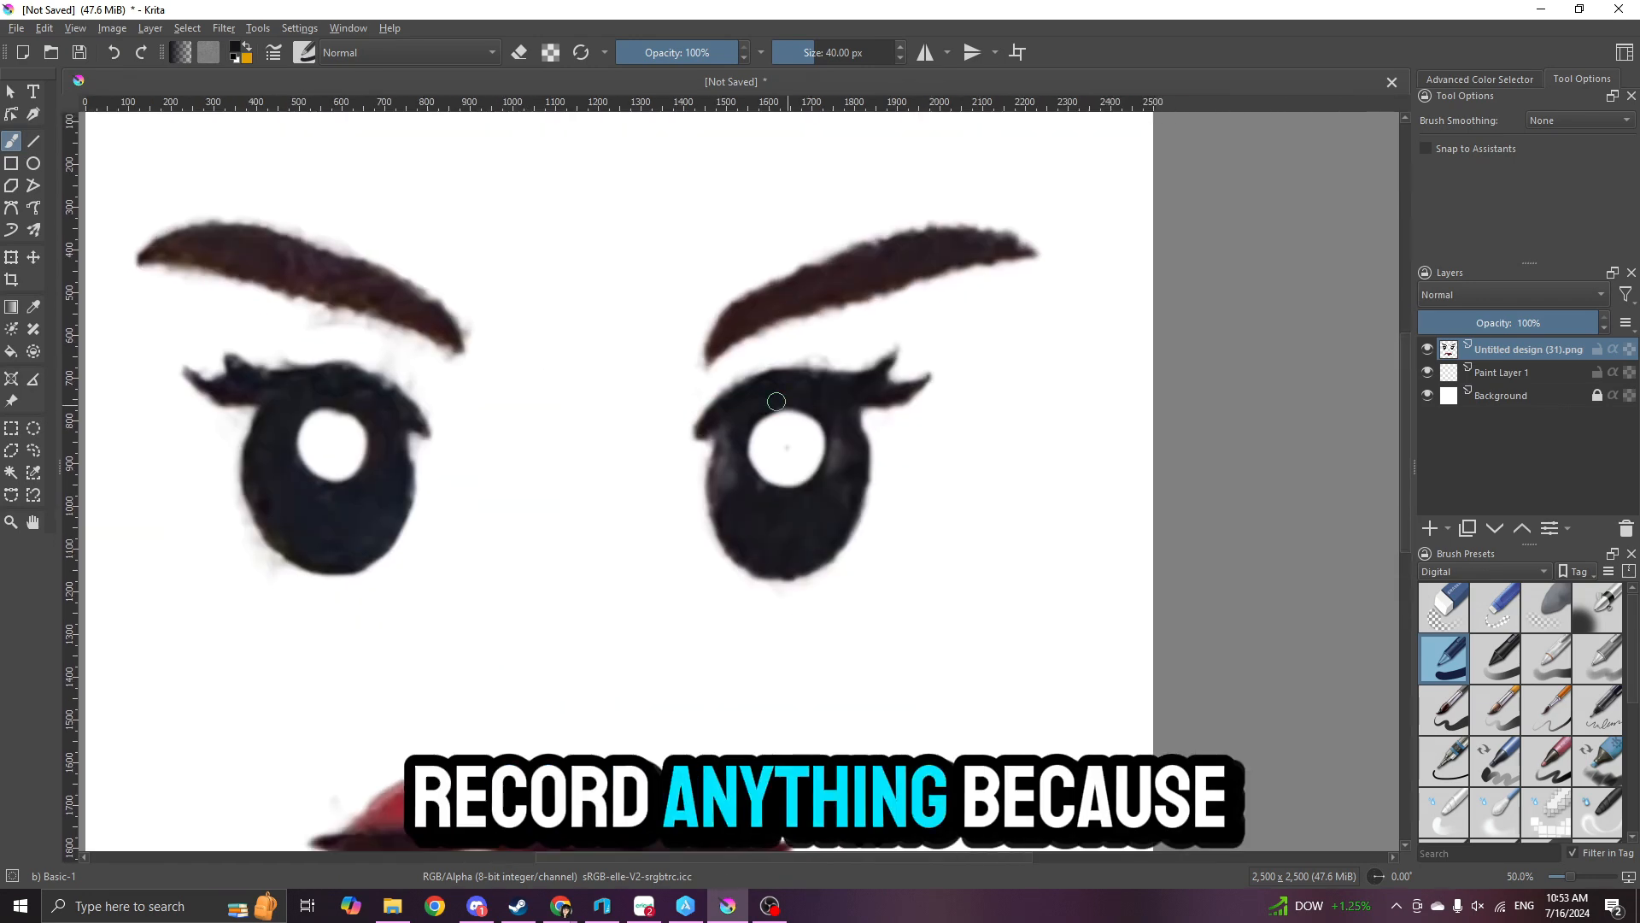
scroll(776, 402, "up", 1)
- On a new paint layer, draw a dark ellipse outline and fit it, slightly tilted, over the right eye of the reference
left_click(1430, 528)
left_click(34, 163)
mouse_move(949, 346)
left_mouse_down()
mouse_move(1137, 618)
mouse_move(1139, 595)
left_mouse_up()
left_click(11, 257)
left_click_drag(1076, 516, 730, 463)
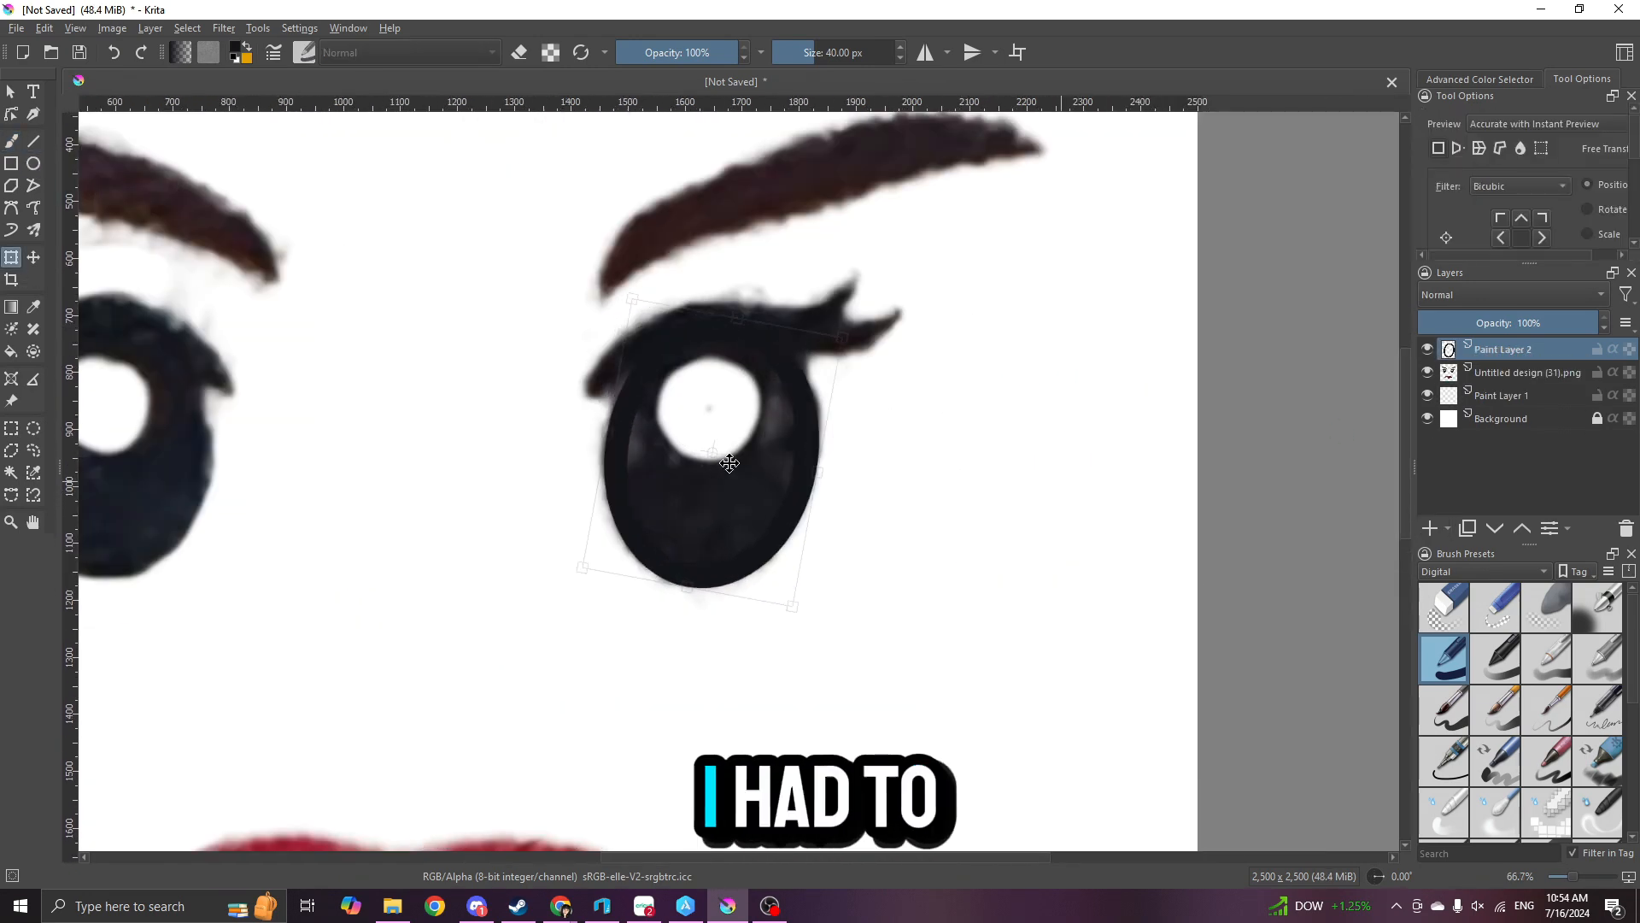
scroll(728, 458, "up", 1)
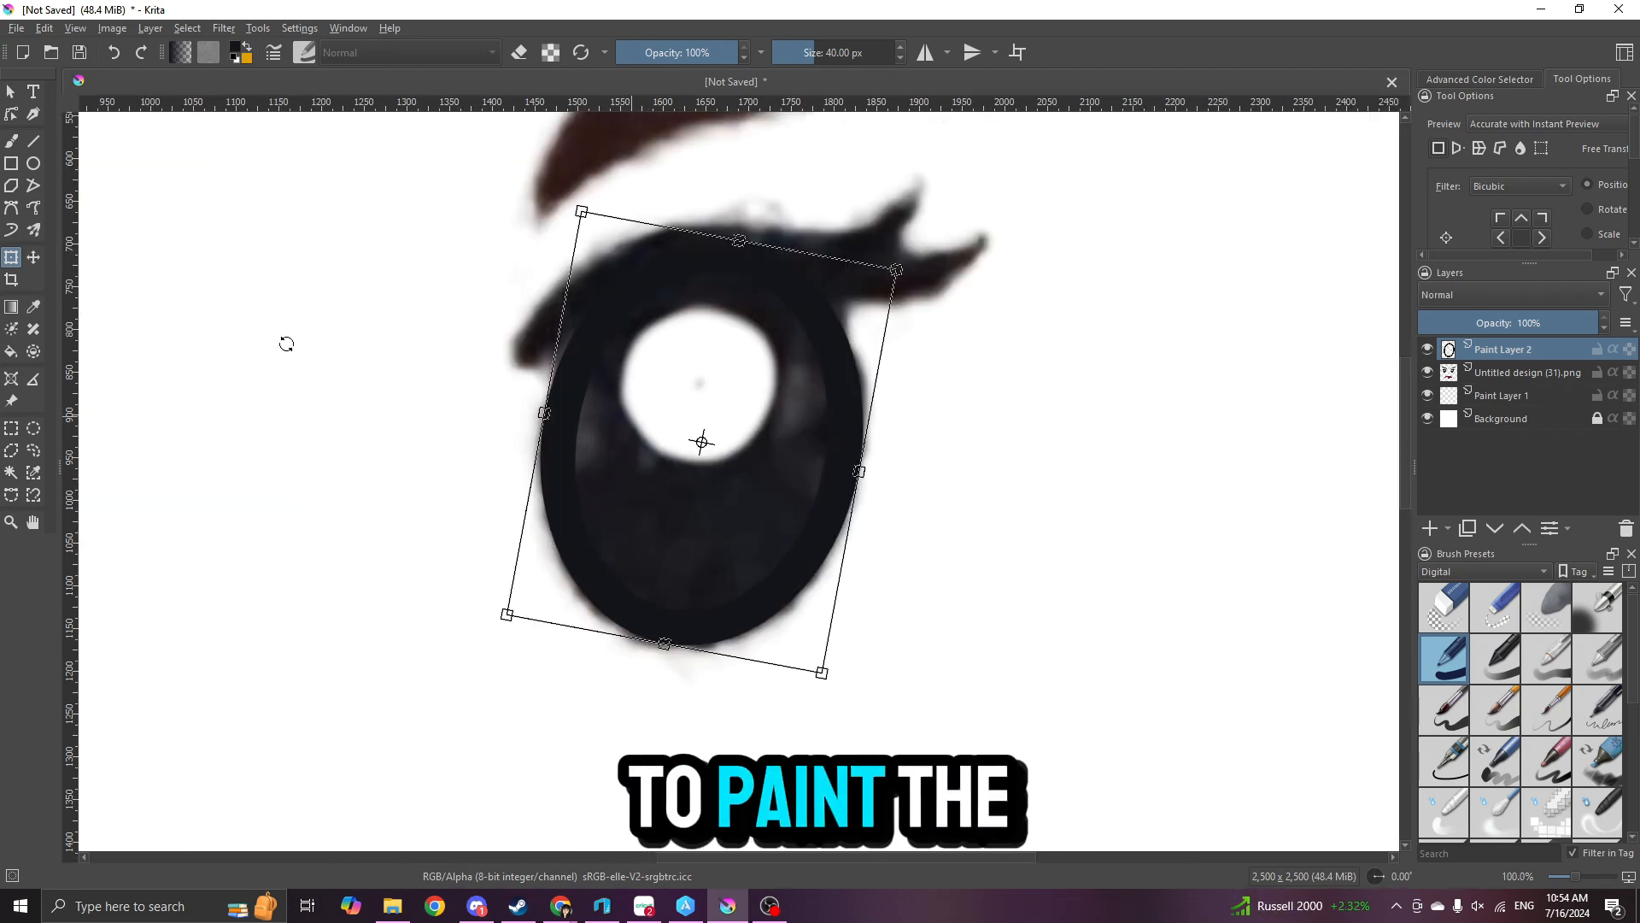
- Fill the right eye's ellipse with the dark colour and paint over the thin gap left inside its outline
left_click(11, 350)
left_click(626, 511)
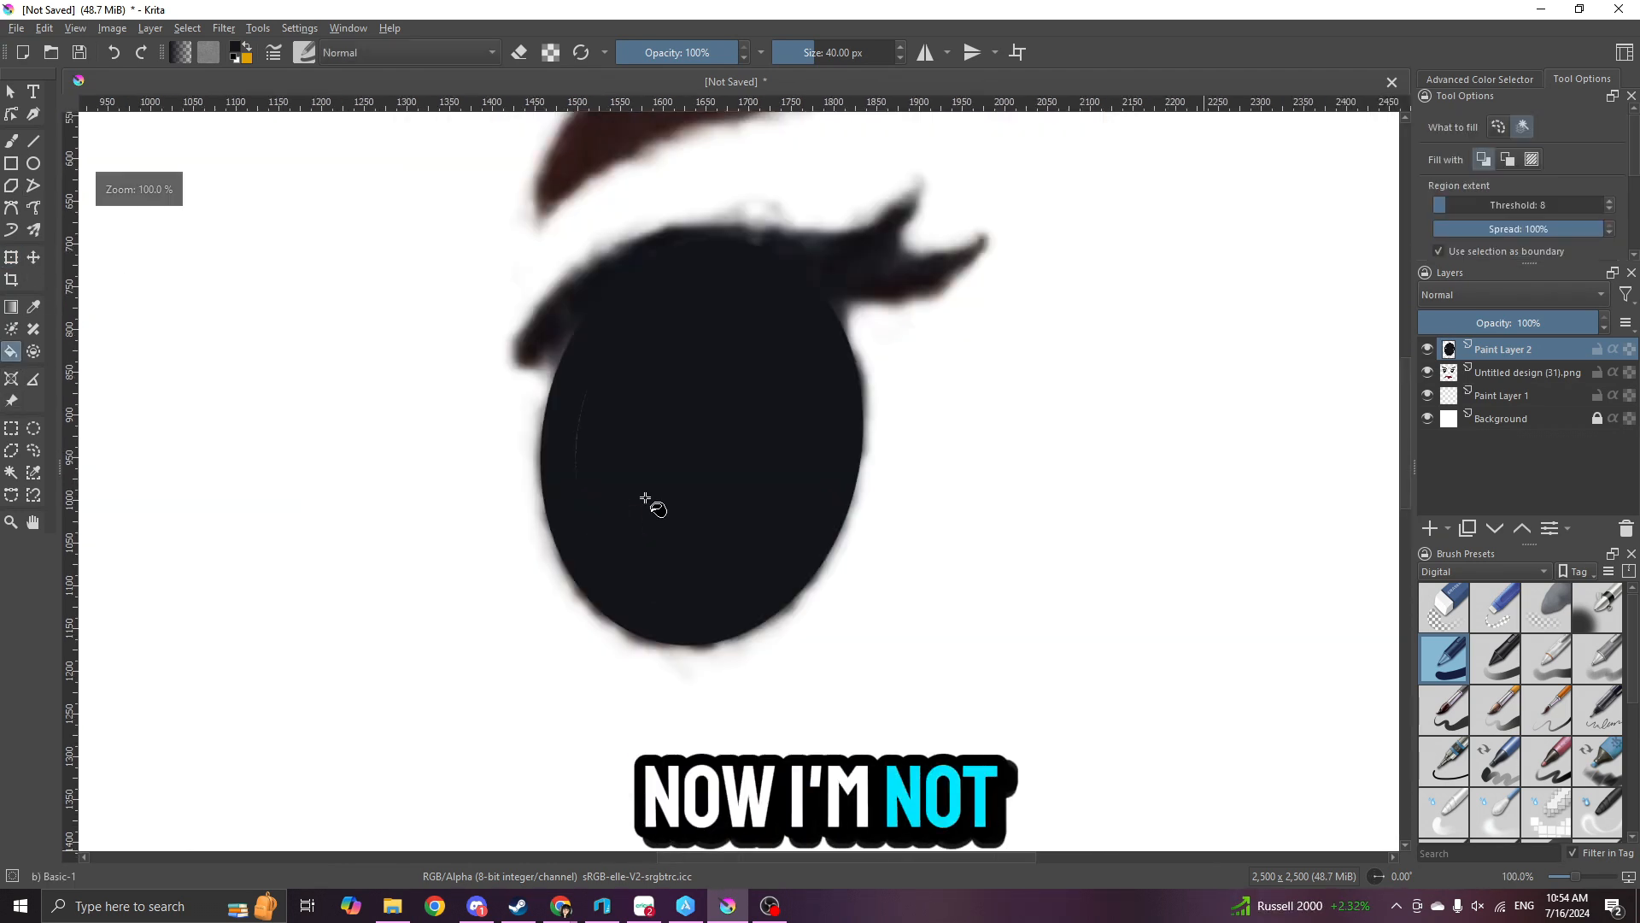
scroll(645, 497, "up", 1)
left_click(11, 141)
left_click_drag(557, 370, 548, 474)
scroll(785, 518, "down", 1)
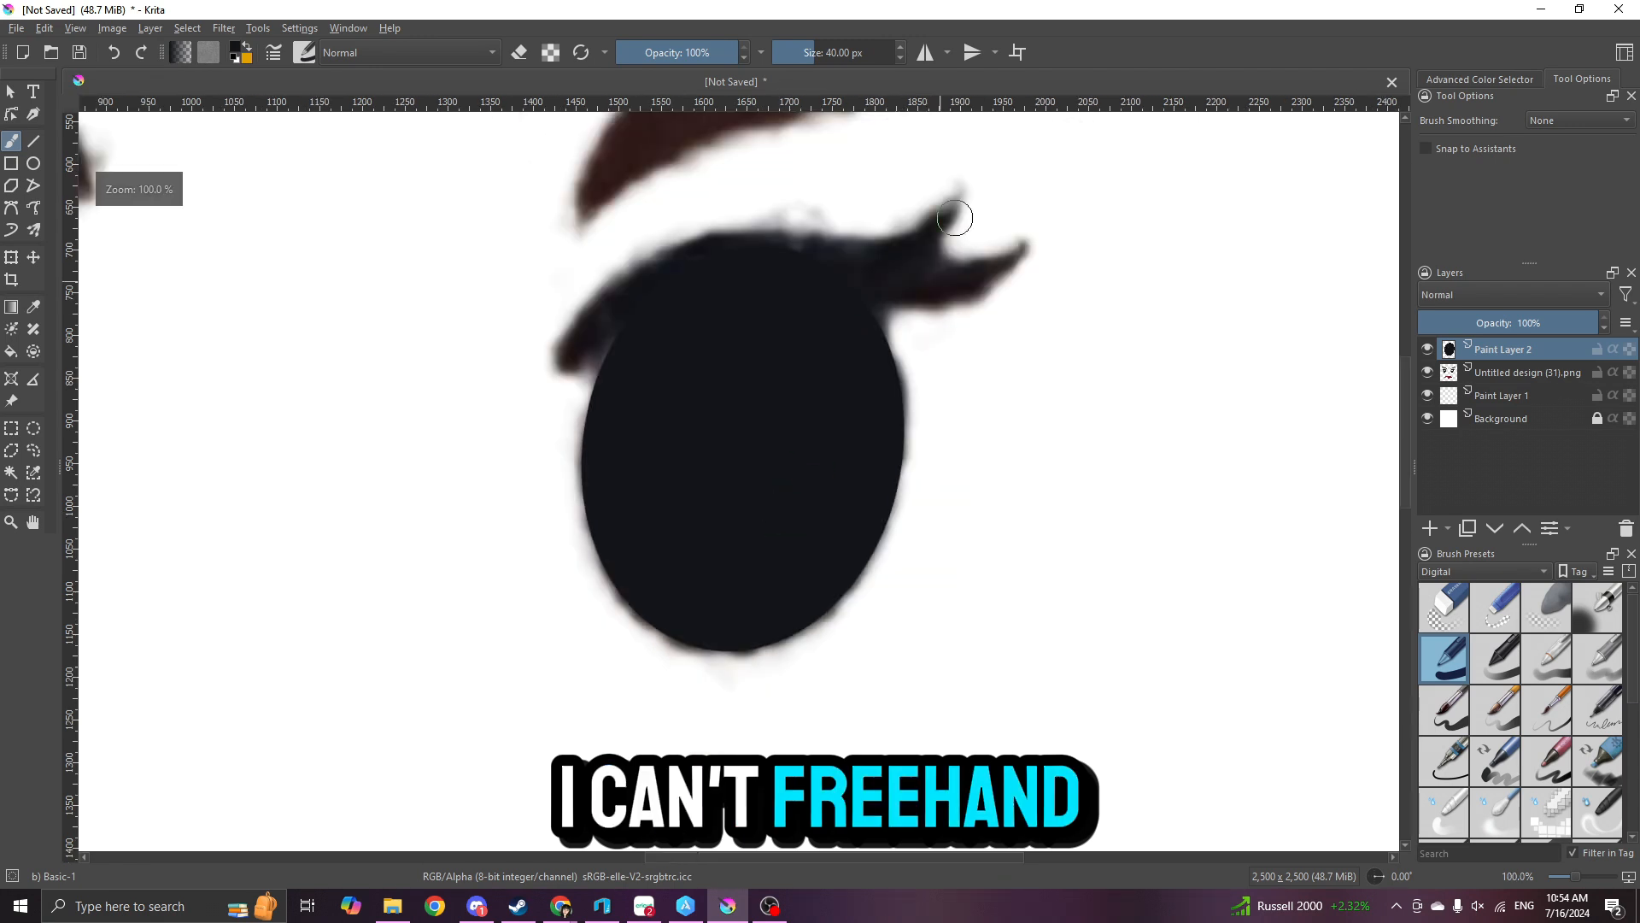
- Trace the right eye's upper lid and two lashes with a 21.90 px brush in the dark eye colour
scroll(955, 218, "up", 2)
scroll(904, 338, "down", 1)
left_click_drag(392, 455, 370, 455, "shift")
scroll(402, 444, "up", 2)
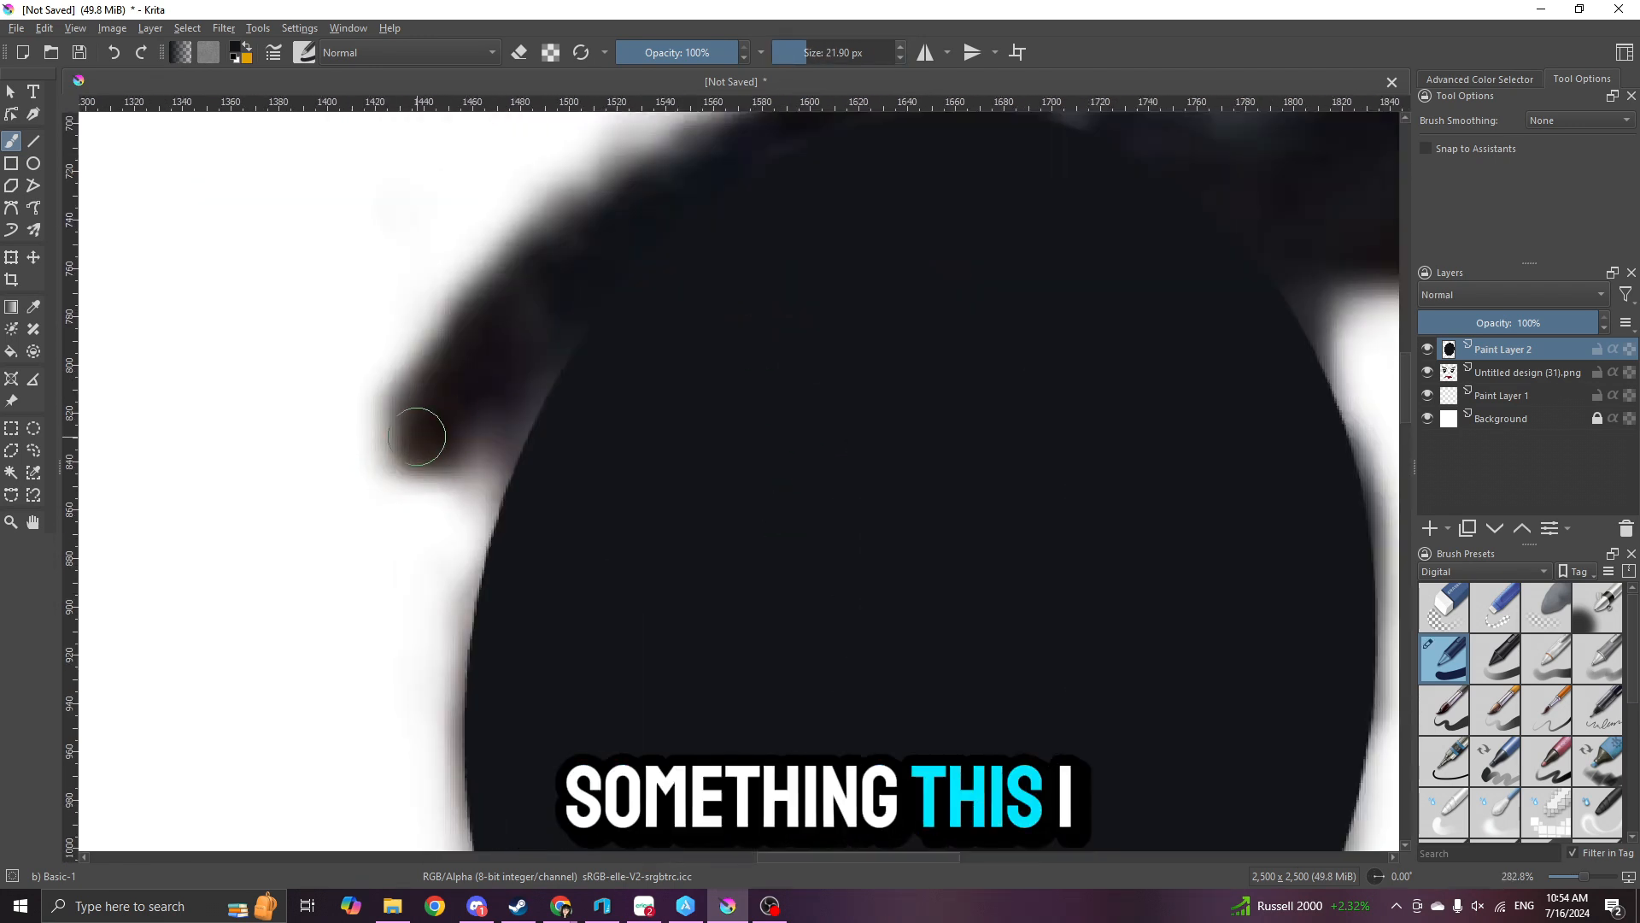
scroll(999, 234, "down", 2)
scroll(829, 394, "up", 1)
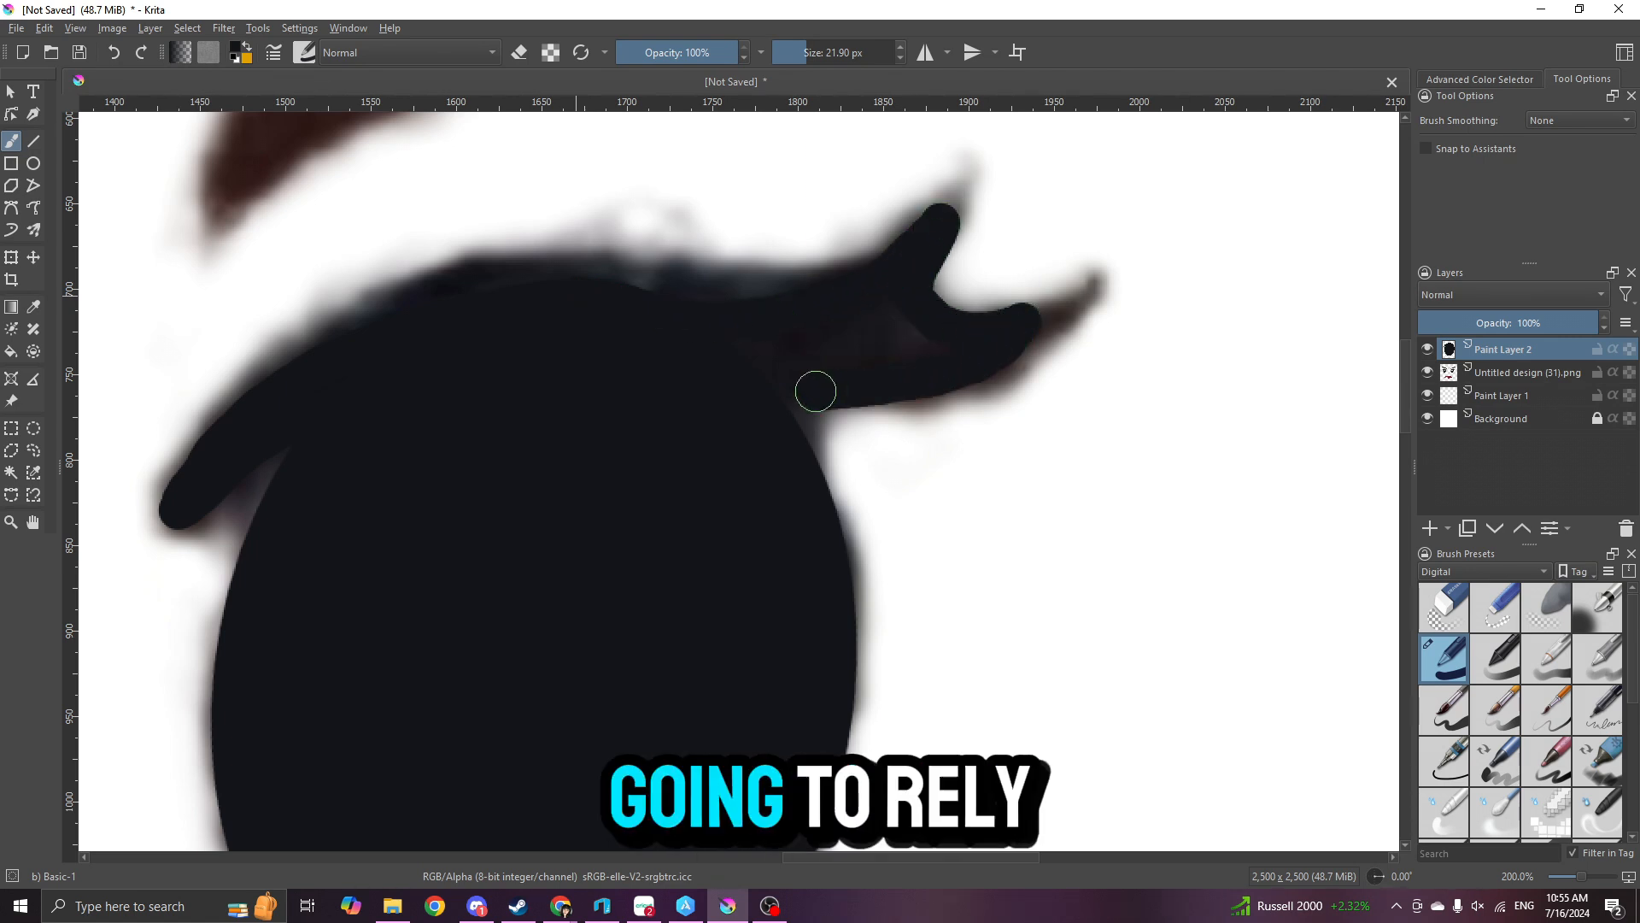
- Extend the right eye's outer lash into a fine point with a 5.35 px brush
left_click_drag(812, 55, 792, 52)
scroll(1115, 356, "up", 2)
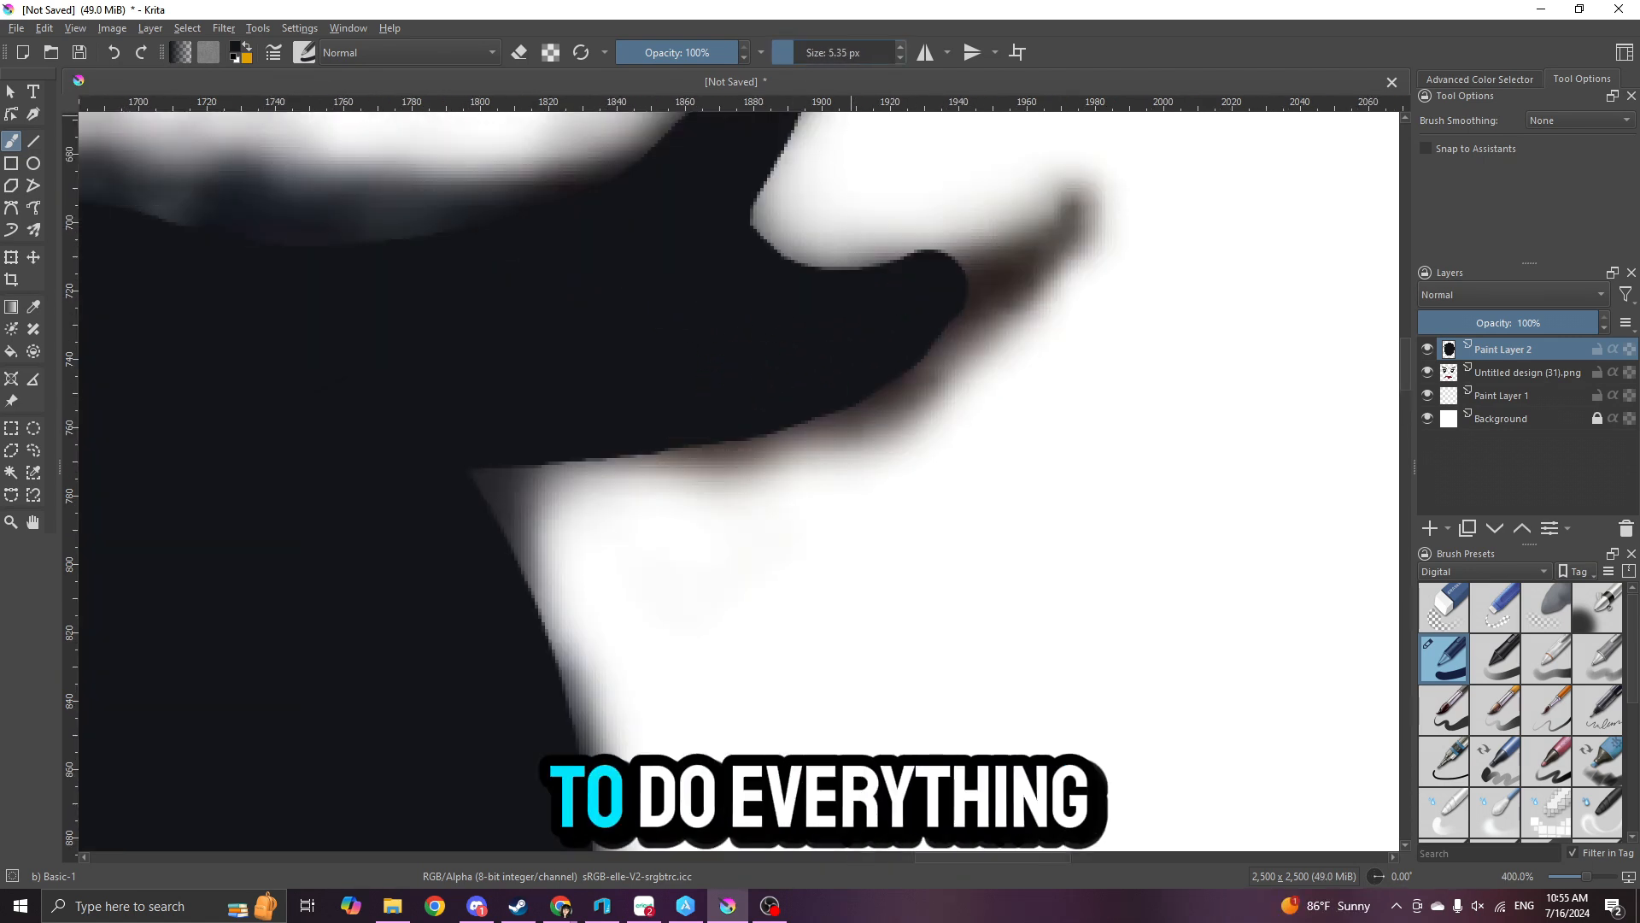
left_click_drag(951, 262, 1021, 253)
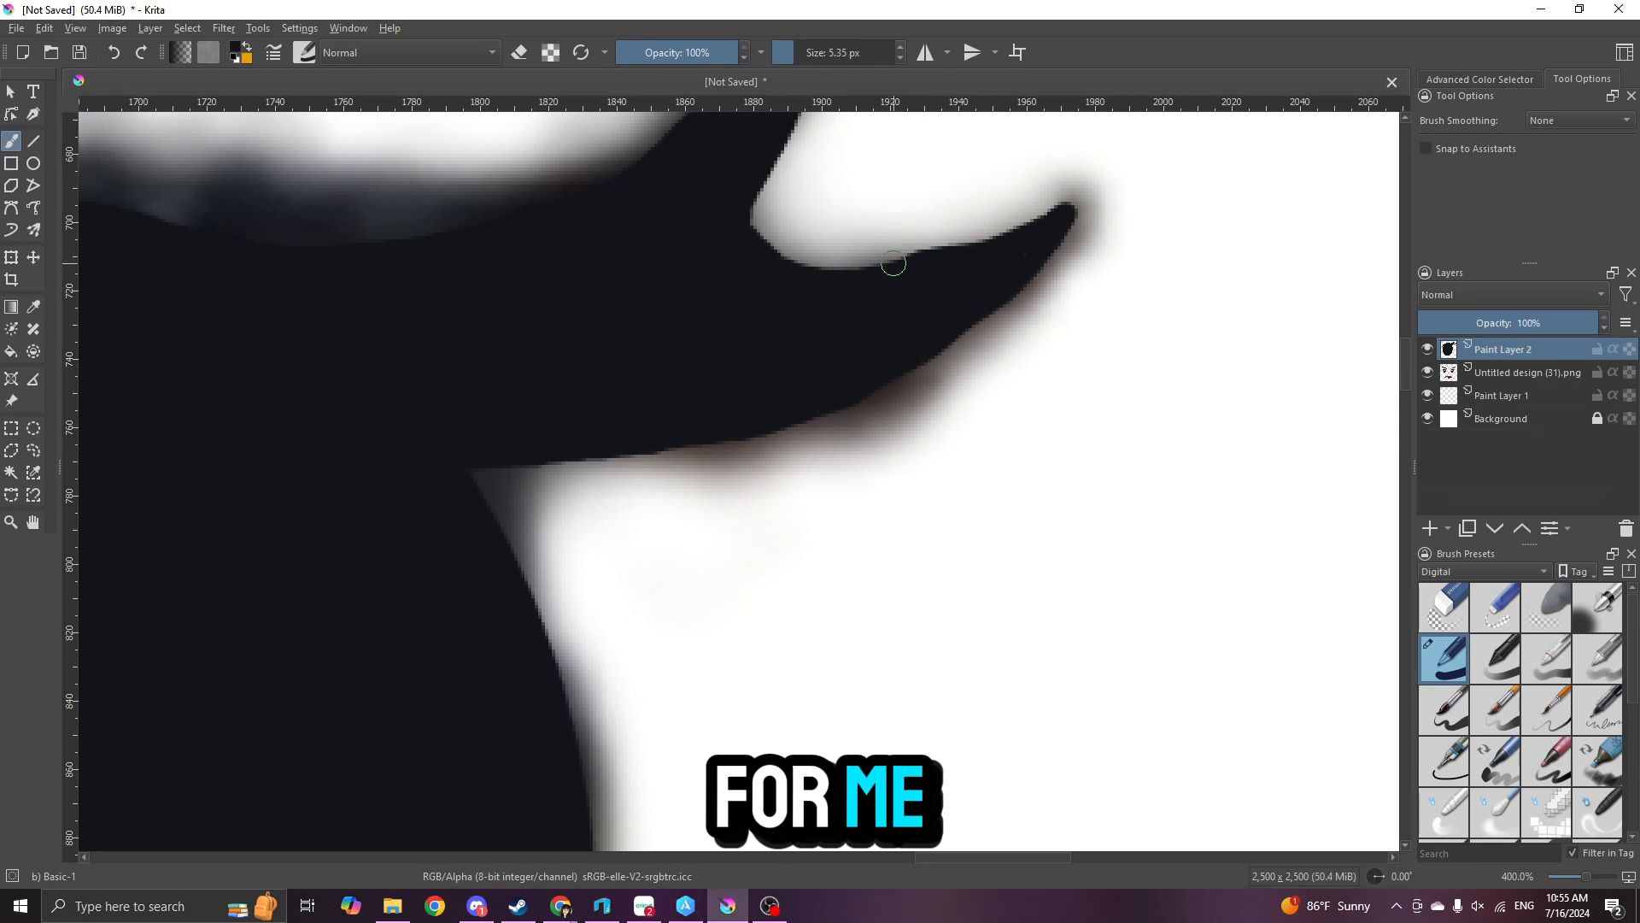
scroll(893, 264, "down", 3)
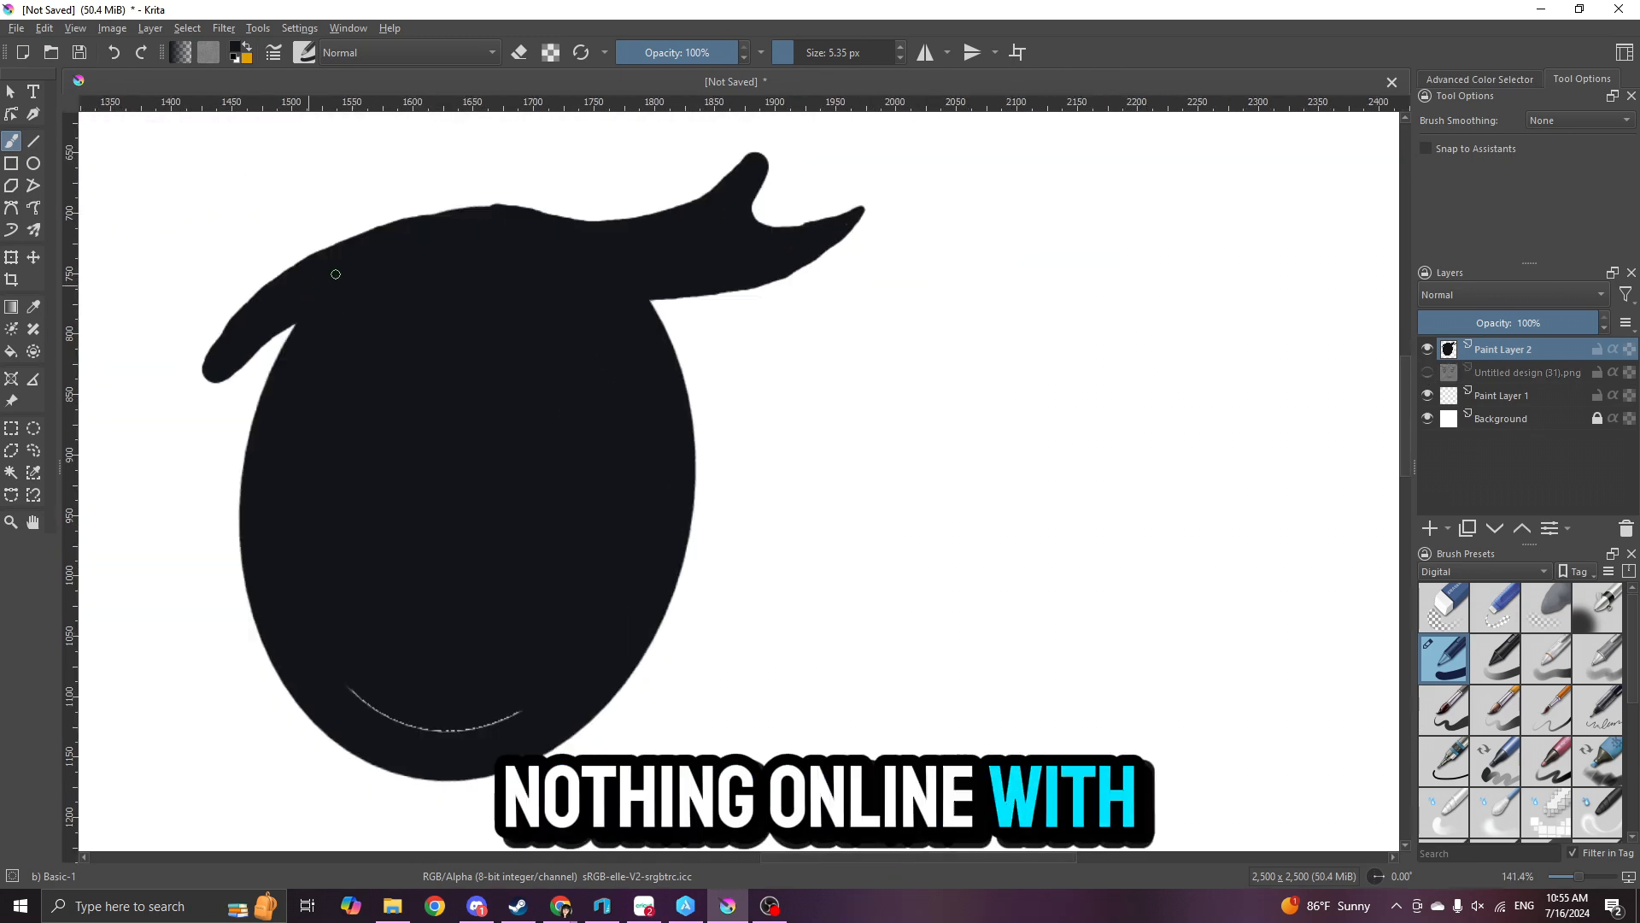
- Paint over the leftover gaps inside the right eye and lid, using a 45.37 px brush for the larger areas
left_click_drag(339, 681, 371, 706)
scroll(442, 189, "up", 2)
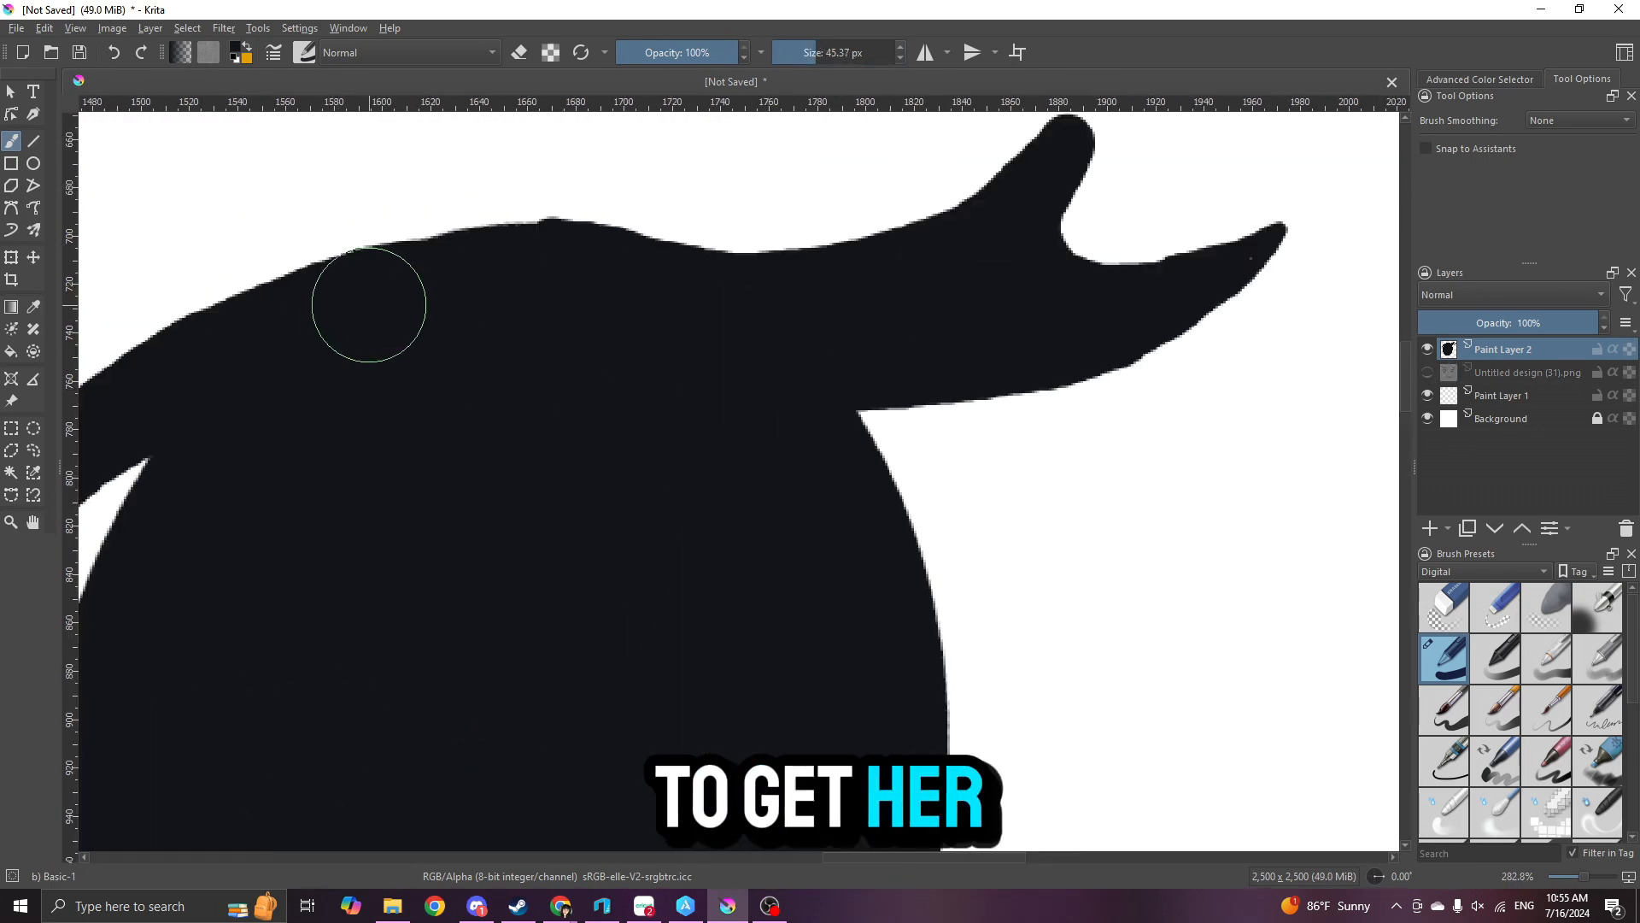
scroll(227, 454, "down", 5)
scroll(659, 414, "up", 2)
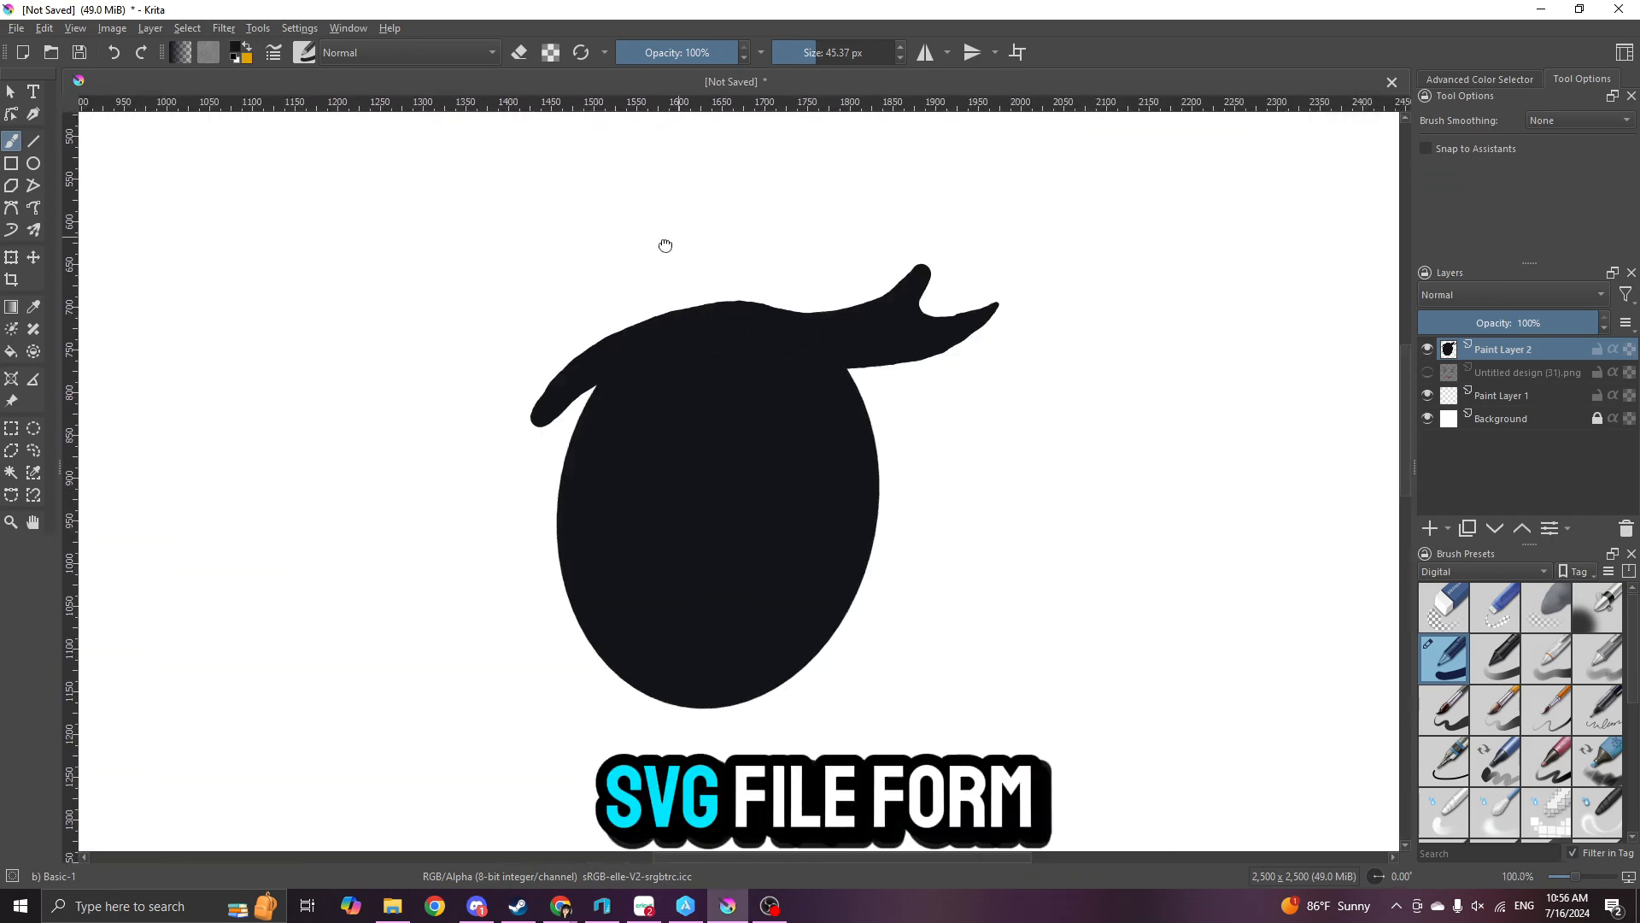
- Show the reference image and erase a round highlight from the right eye with a 175.10 px brush, matching the reference
left_click(1427, 373)
scroll(120, 403, "down", 1)
left_click(832, 53)
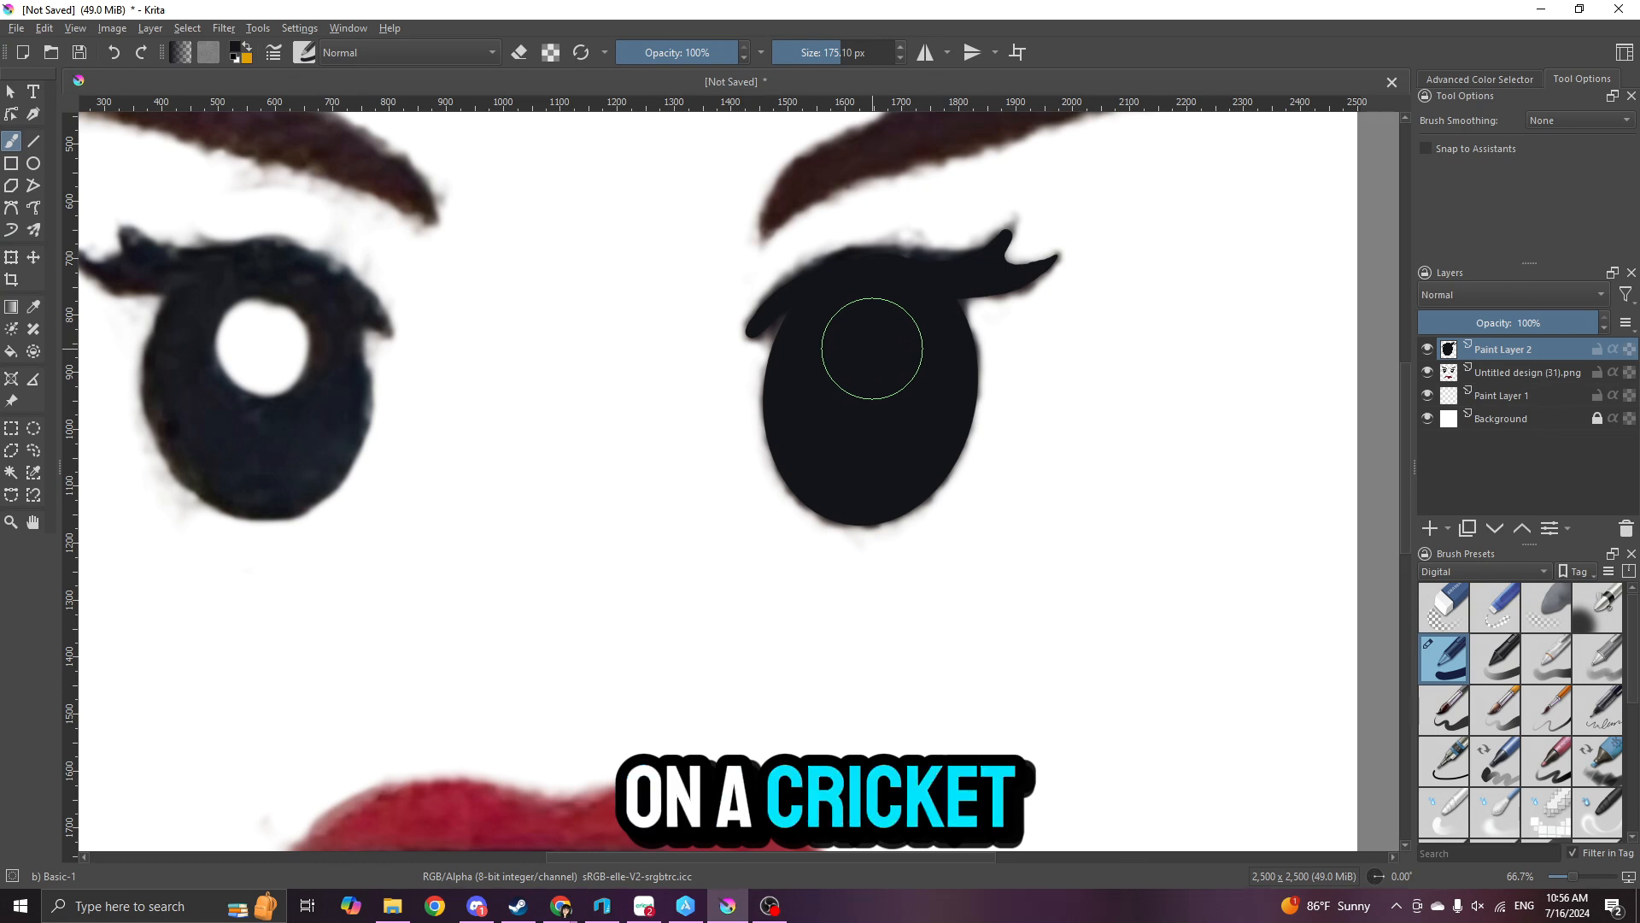
left_click(879, 351)
key("ctrl+z")
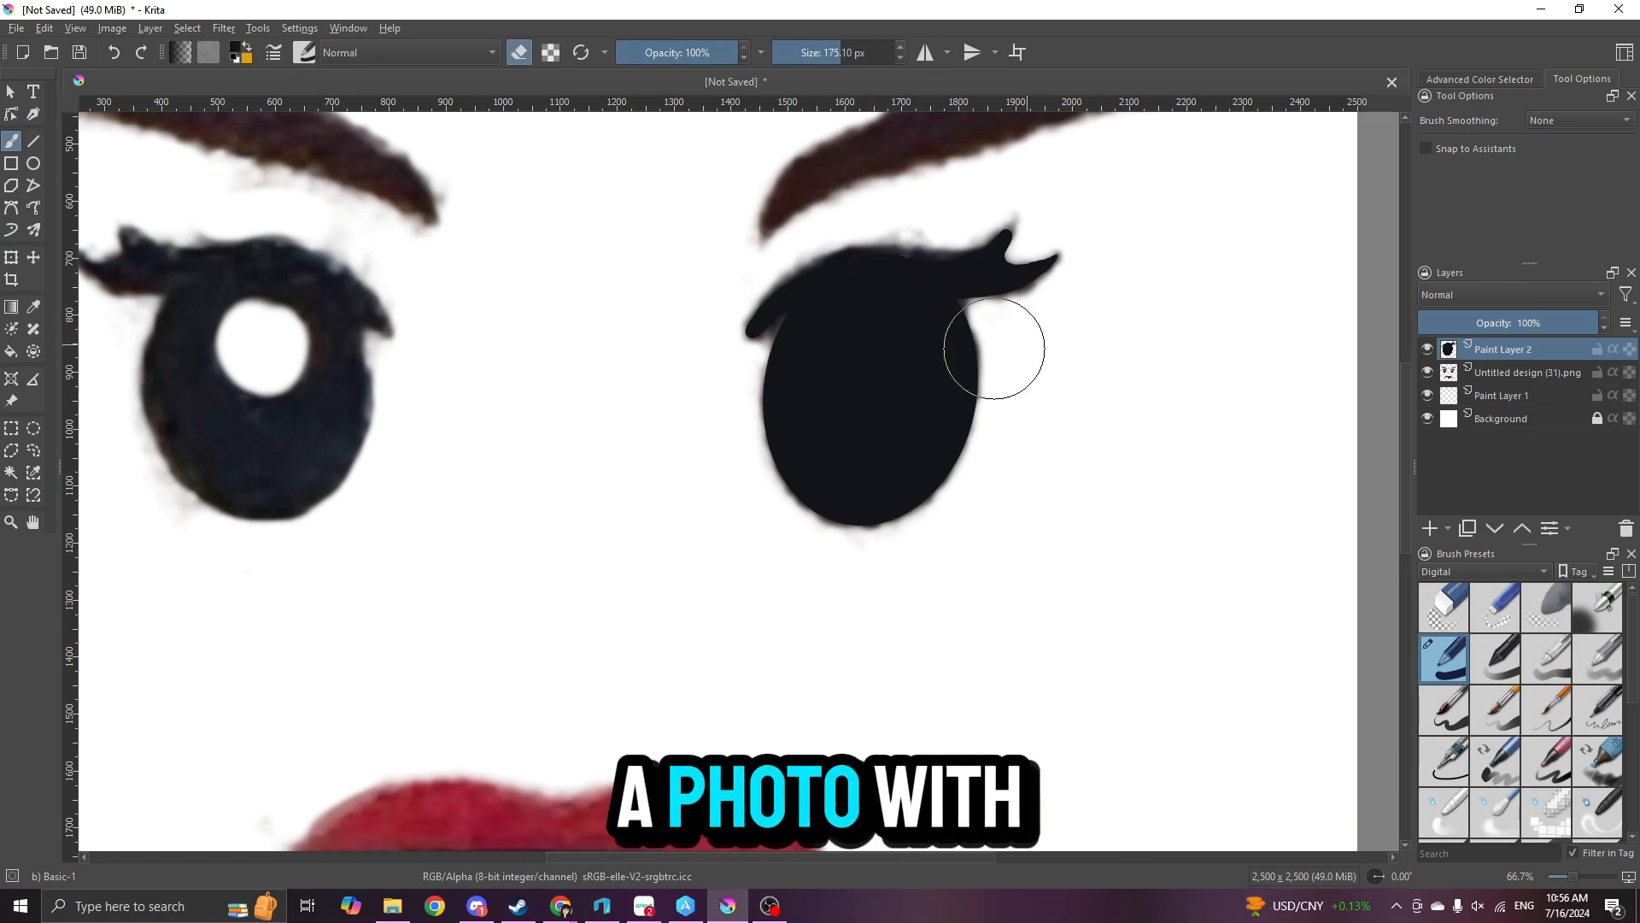
left_click(870, 358)
key("ctrl+z")
left_click(867, 348)
left_click(1427, 373)
left_click(1426, 372)
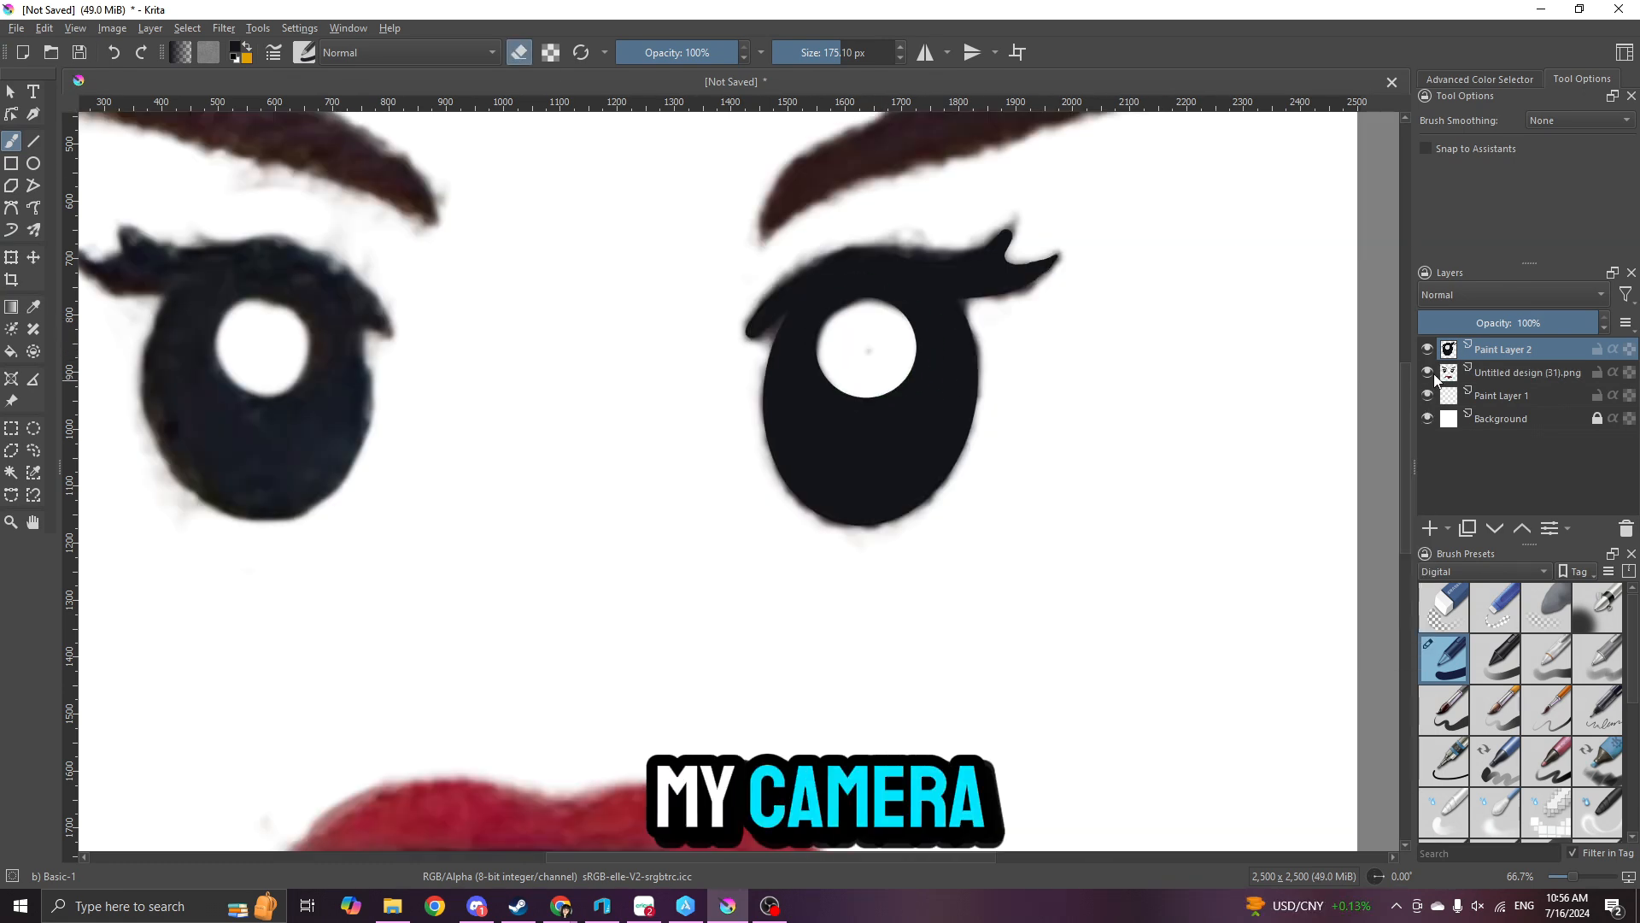
- Duplicate the traced eye layer, mirror the copy horizontally and fit it over the left eye of the reference
right_click(1531, 351)
left_click(1498, 499)
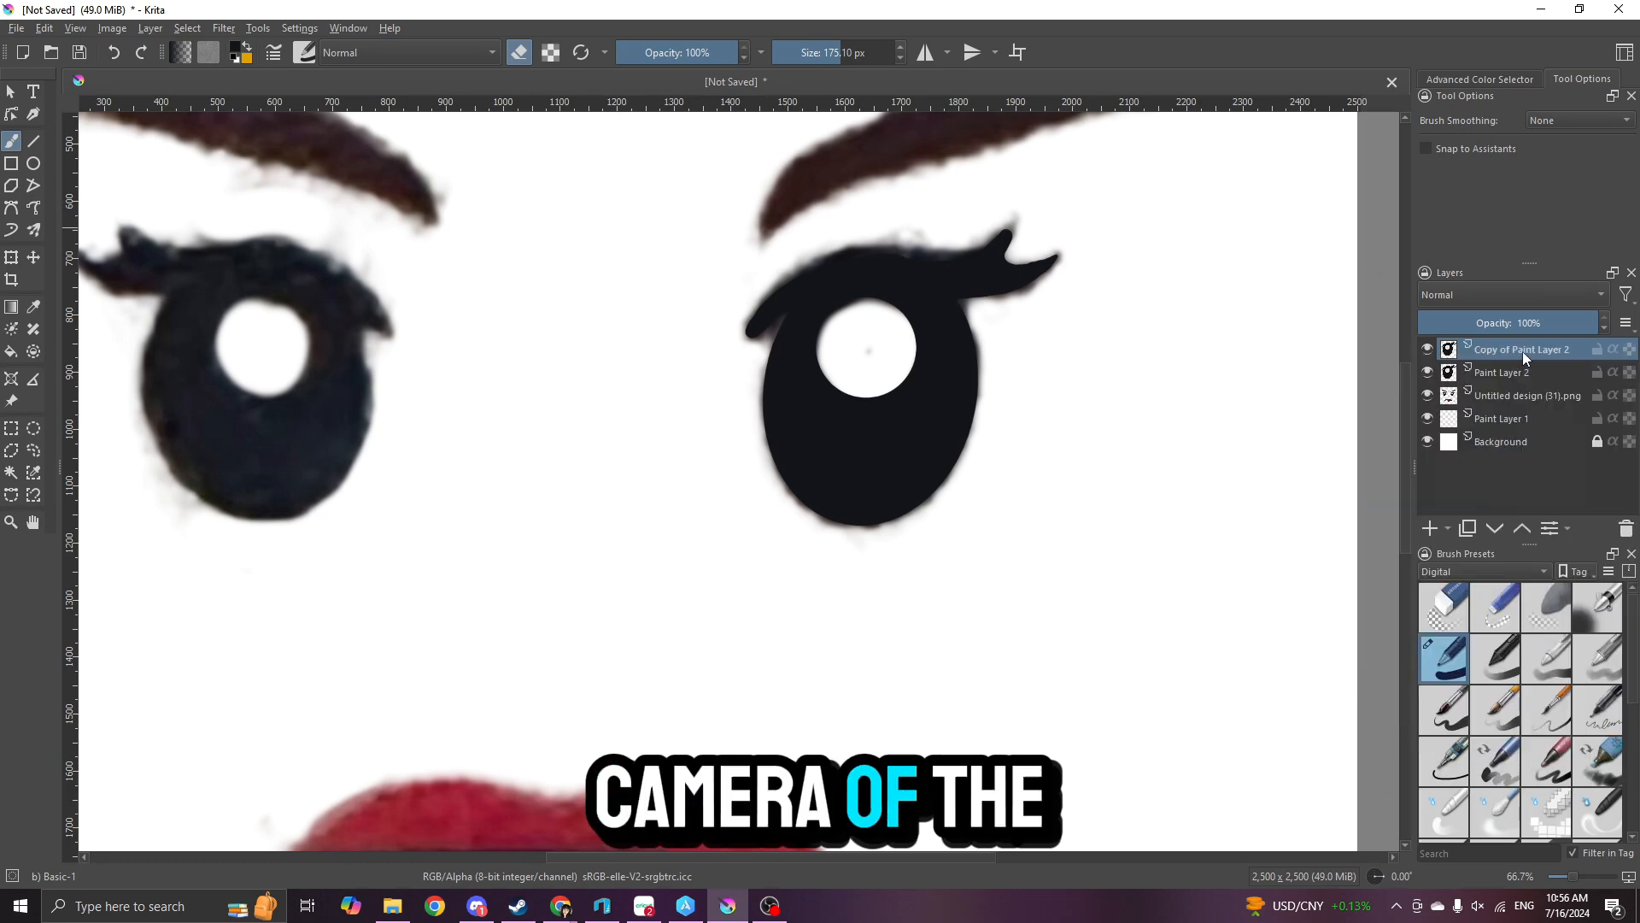
key("t")
left_click_drag(891, 456, 317, 480)
scroll(613, 474, "down", 2)
scroll(323, 485, "up", 1)
left_click(12, 258)
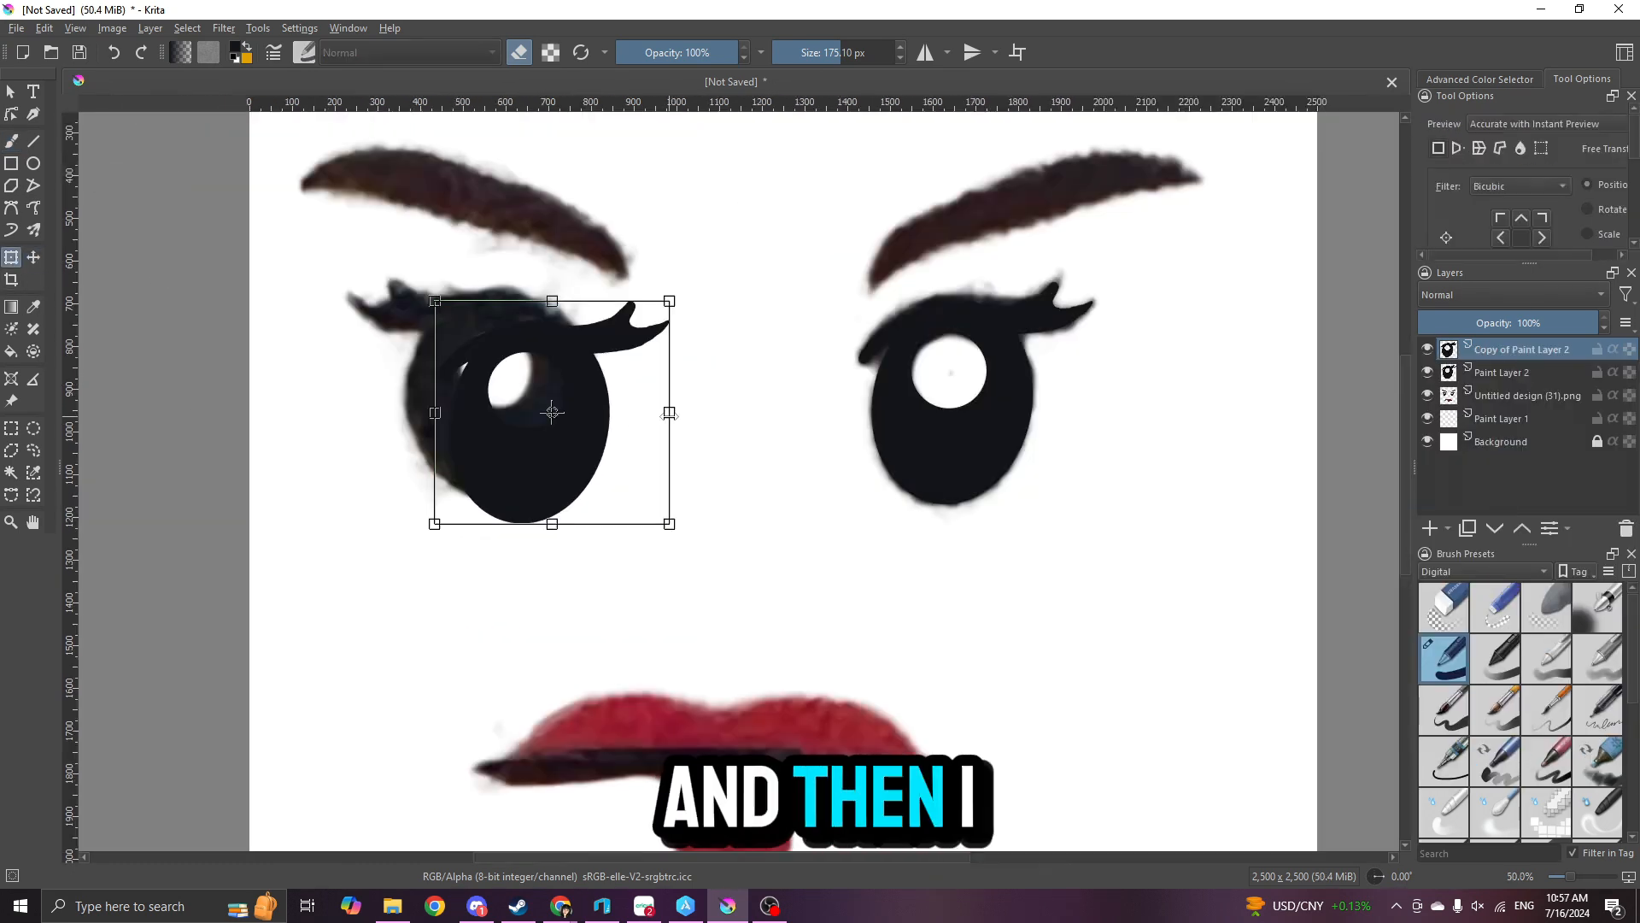
left_click_drag(667, 413, 209, 454)
left_click_drag(324, 448, 475, 427)
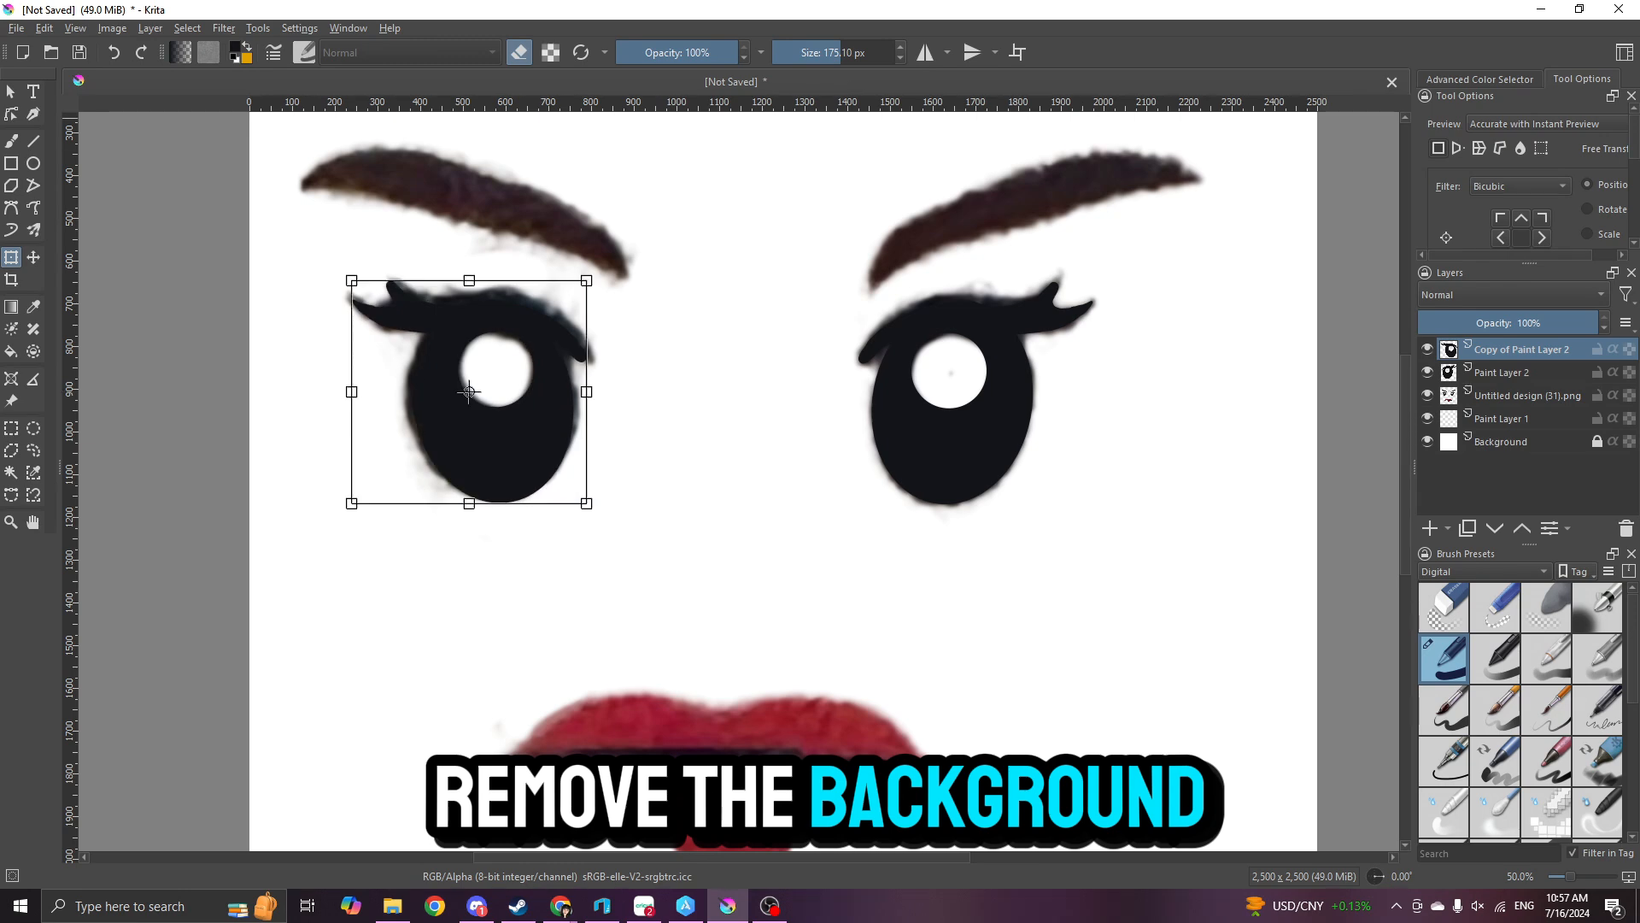
- Compare both eyes with the reference hidden and shown, and merge the copied eye layer down into Paint Layer 2
left_click(1428, 395)
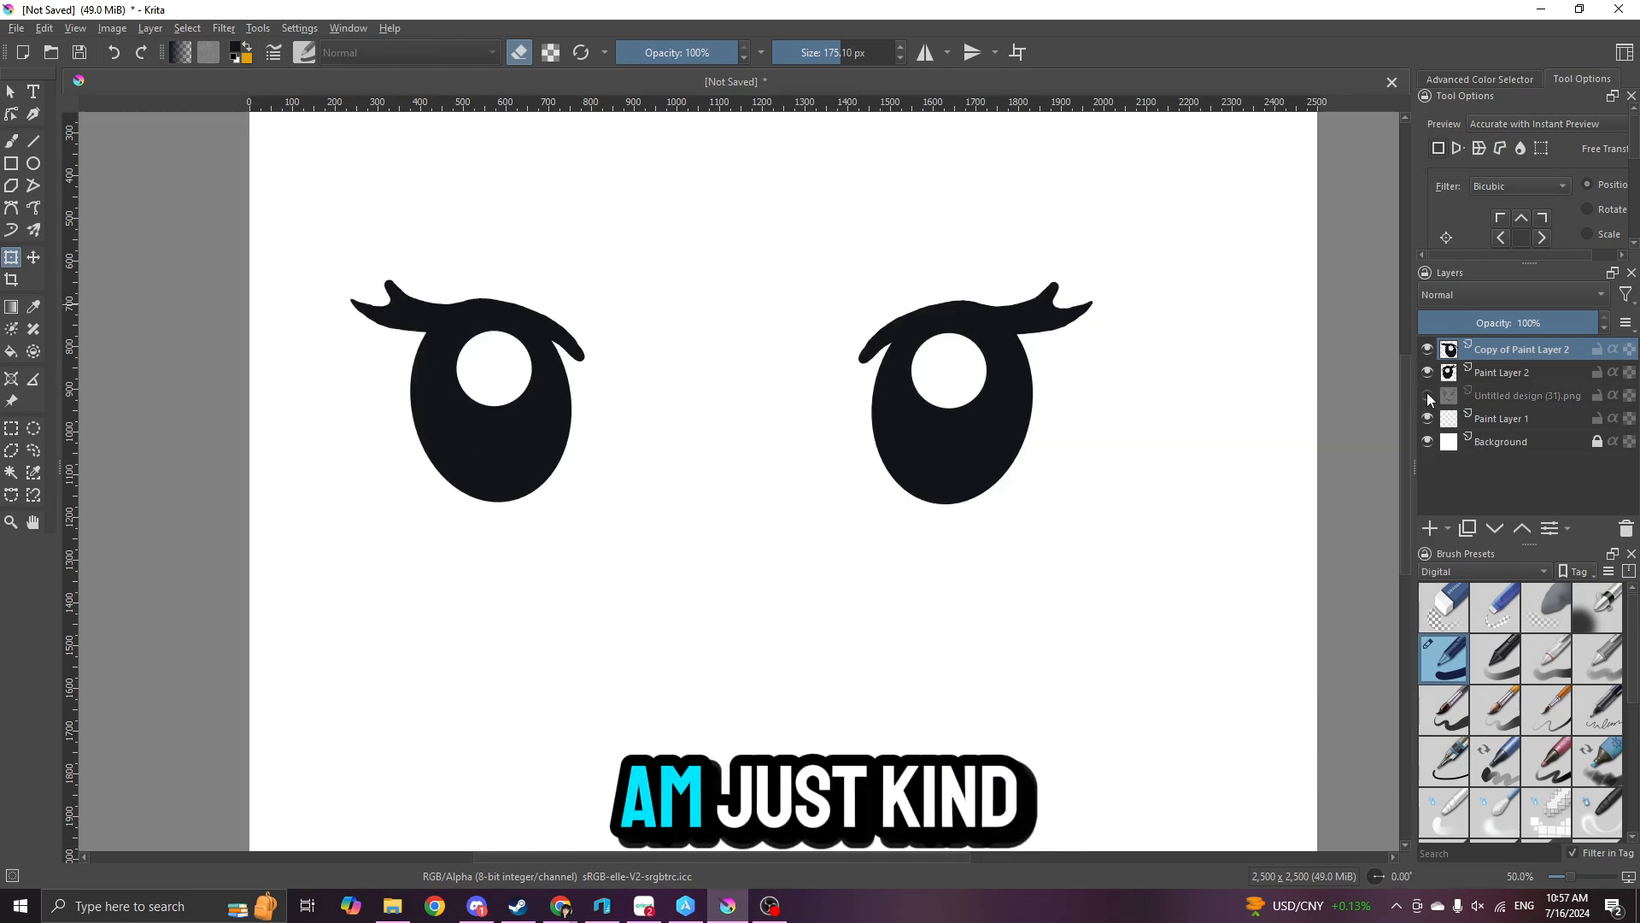
left_click(1428, 394)
right_click(1503, 346)
left_click(1464, 512)
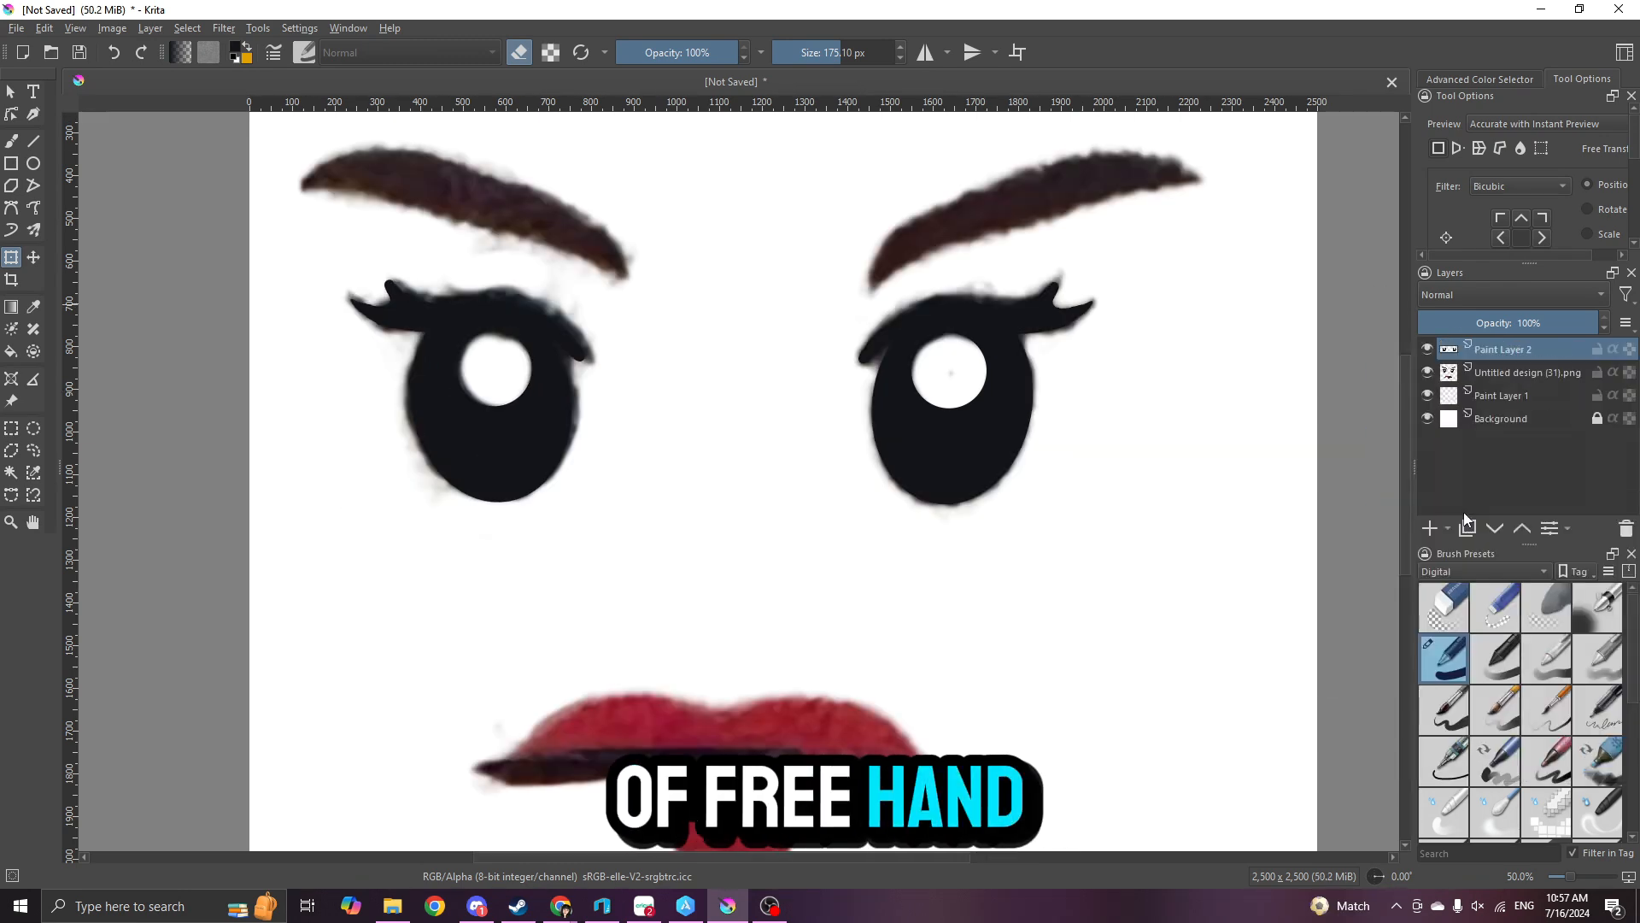
- Choose a dark reddish-brown colour and paint the body of the left eyebrow with an 85.52 px brush
scroll(633, 269, "up", 1)
left_click_drag(633, 260, 673, 475)
left_click(11, 351)
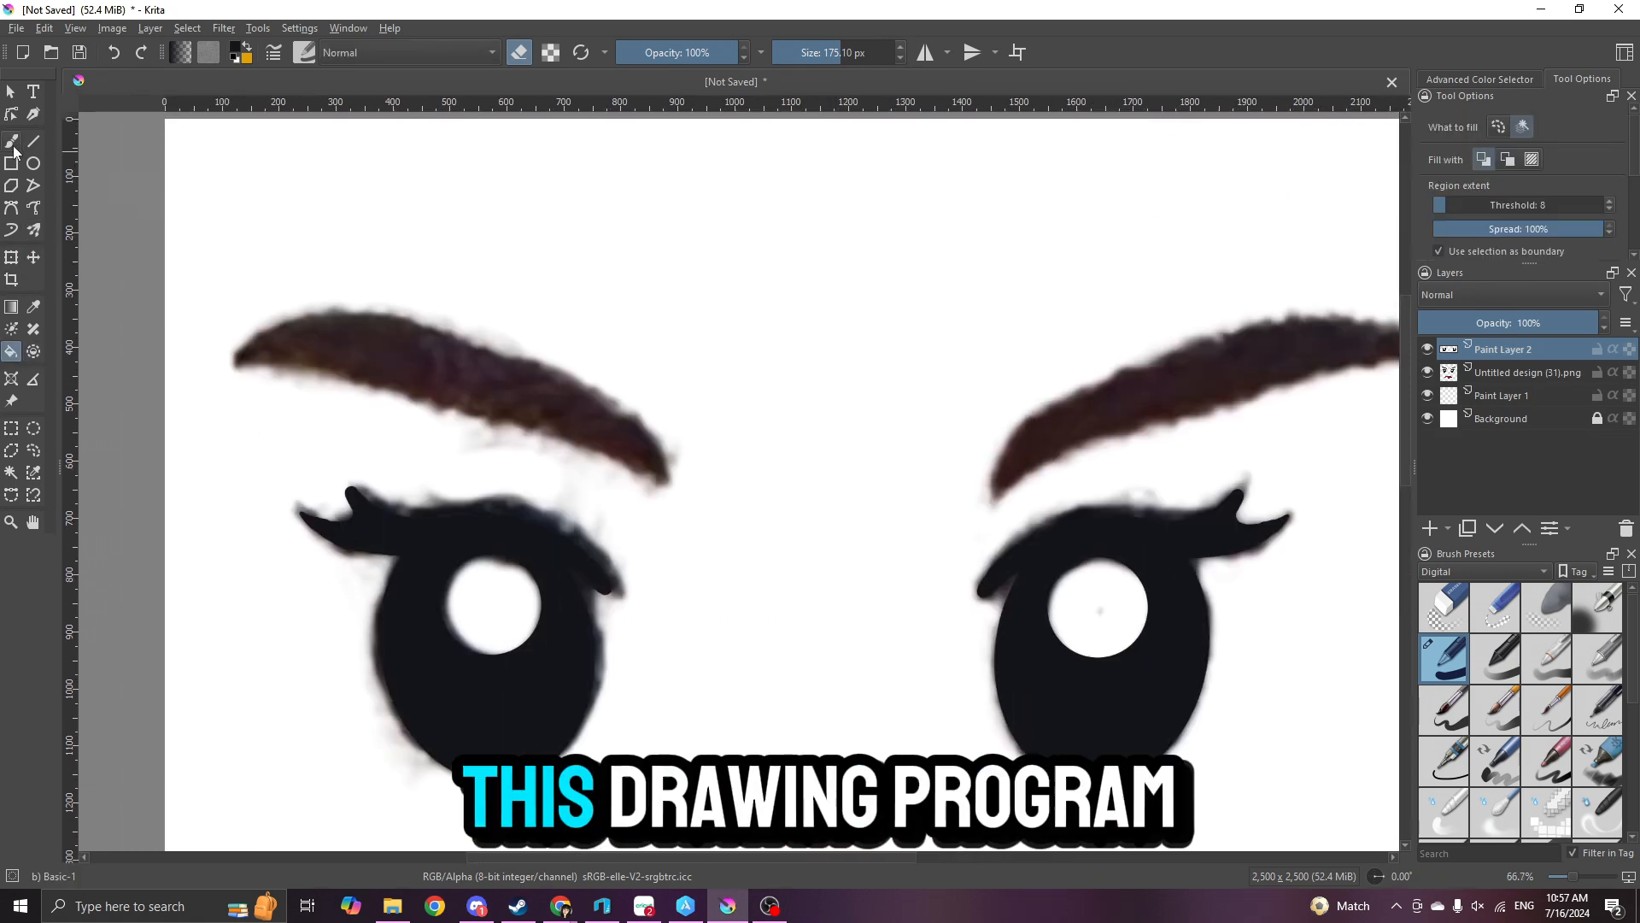
left_click(12, 145)
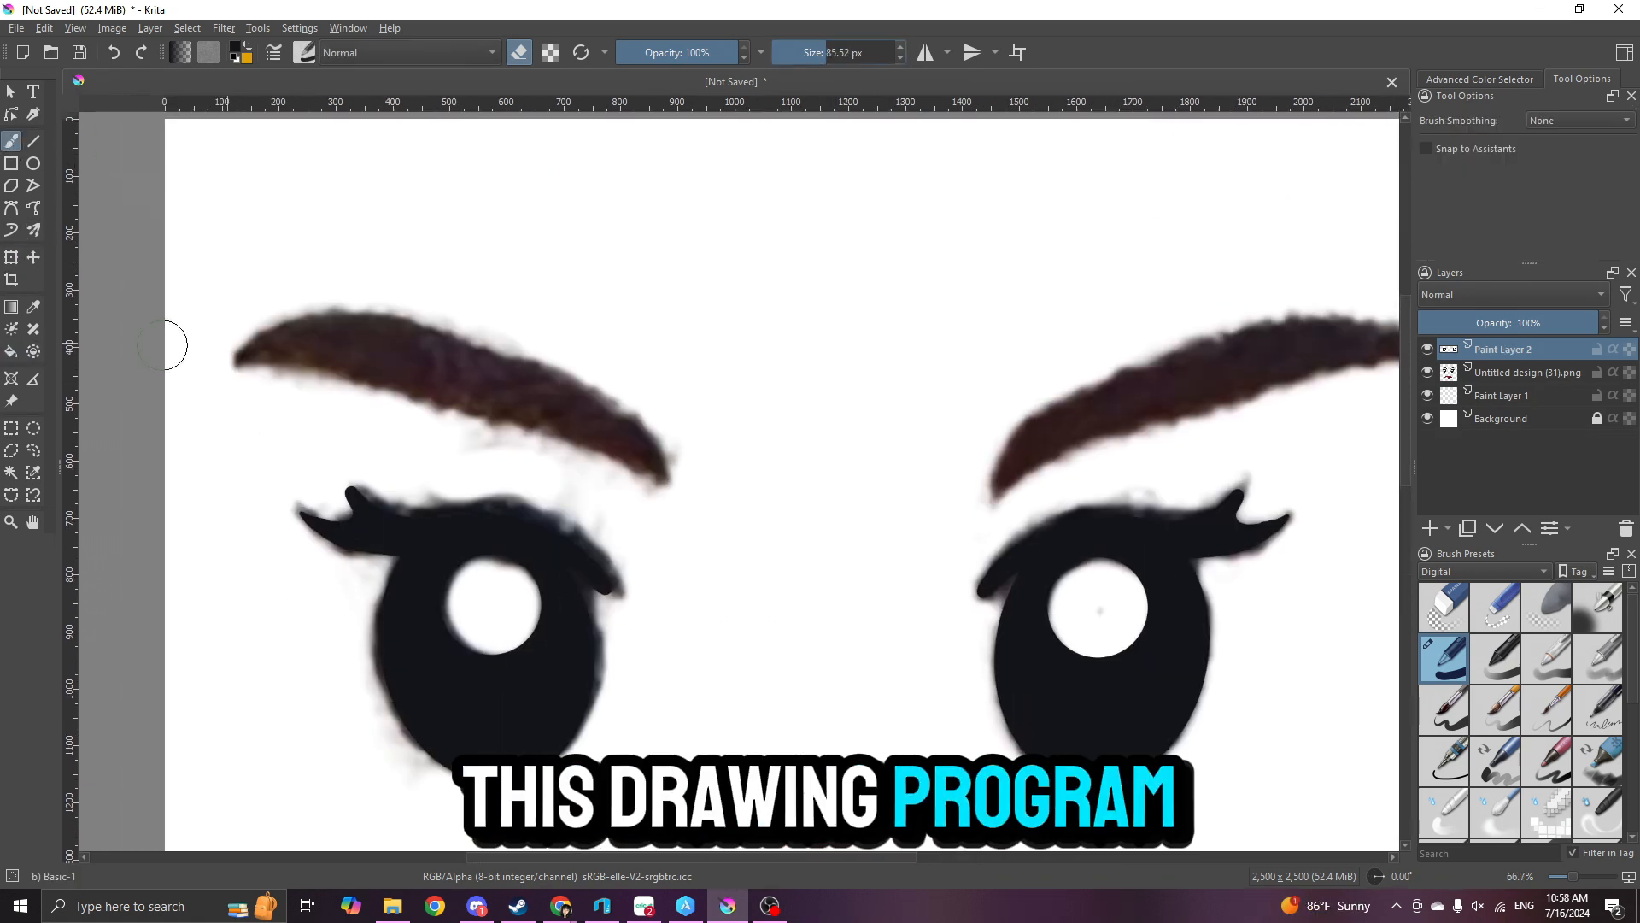
left_click(233, 50)
left_click(919, 645)
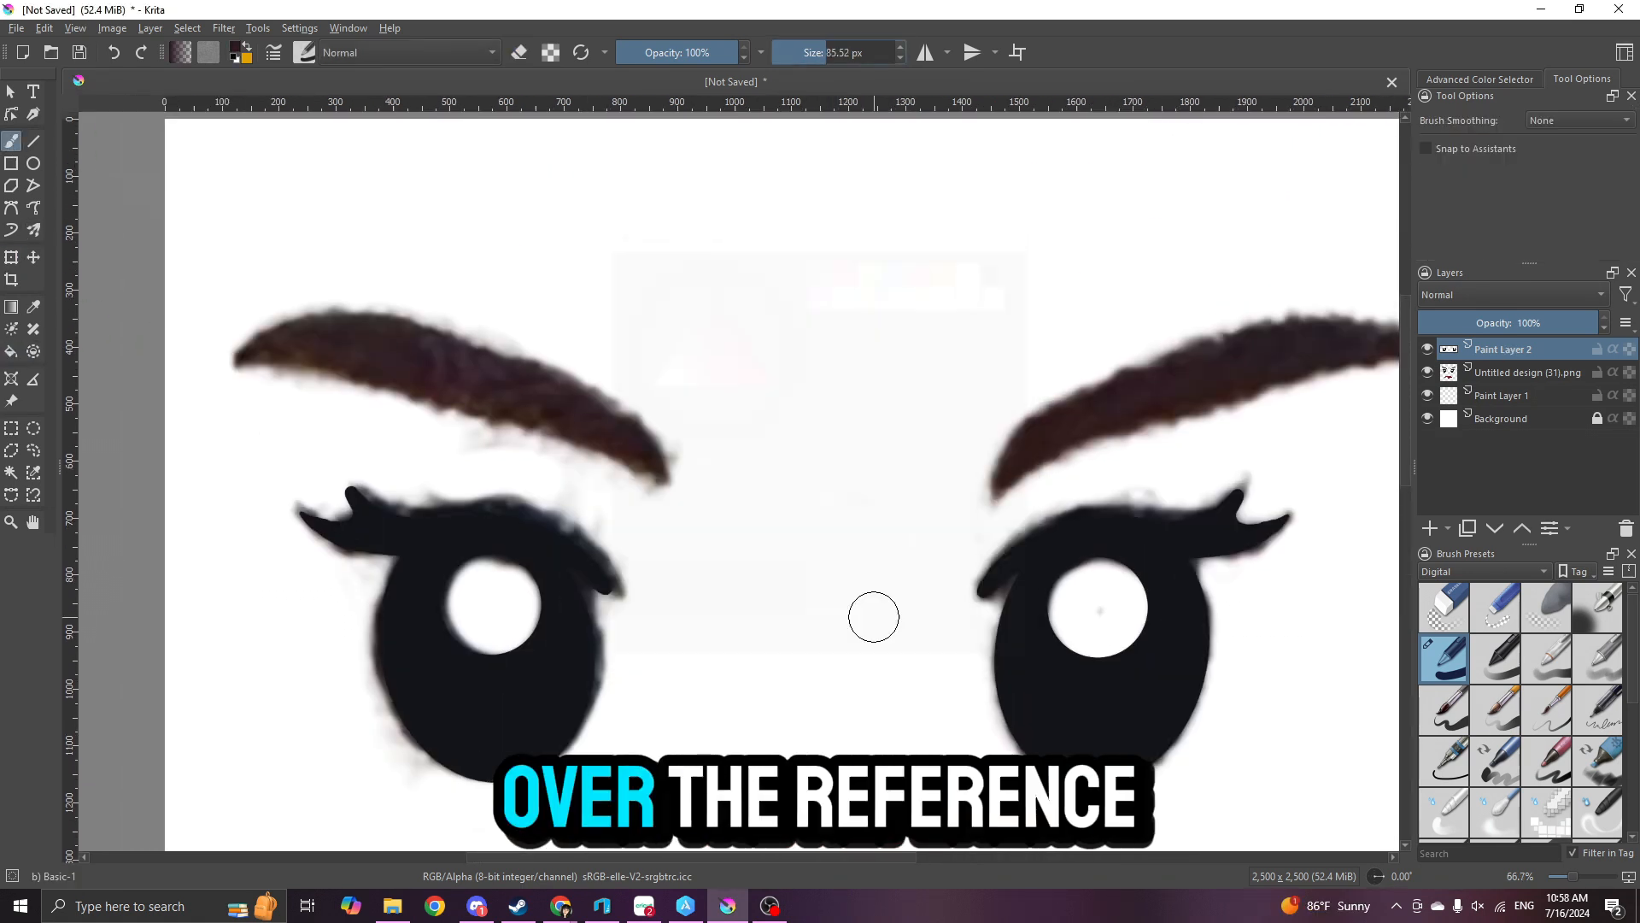
left_click_drag(361, 342, 589, 405)
scroll(402, 410, "up", 1)
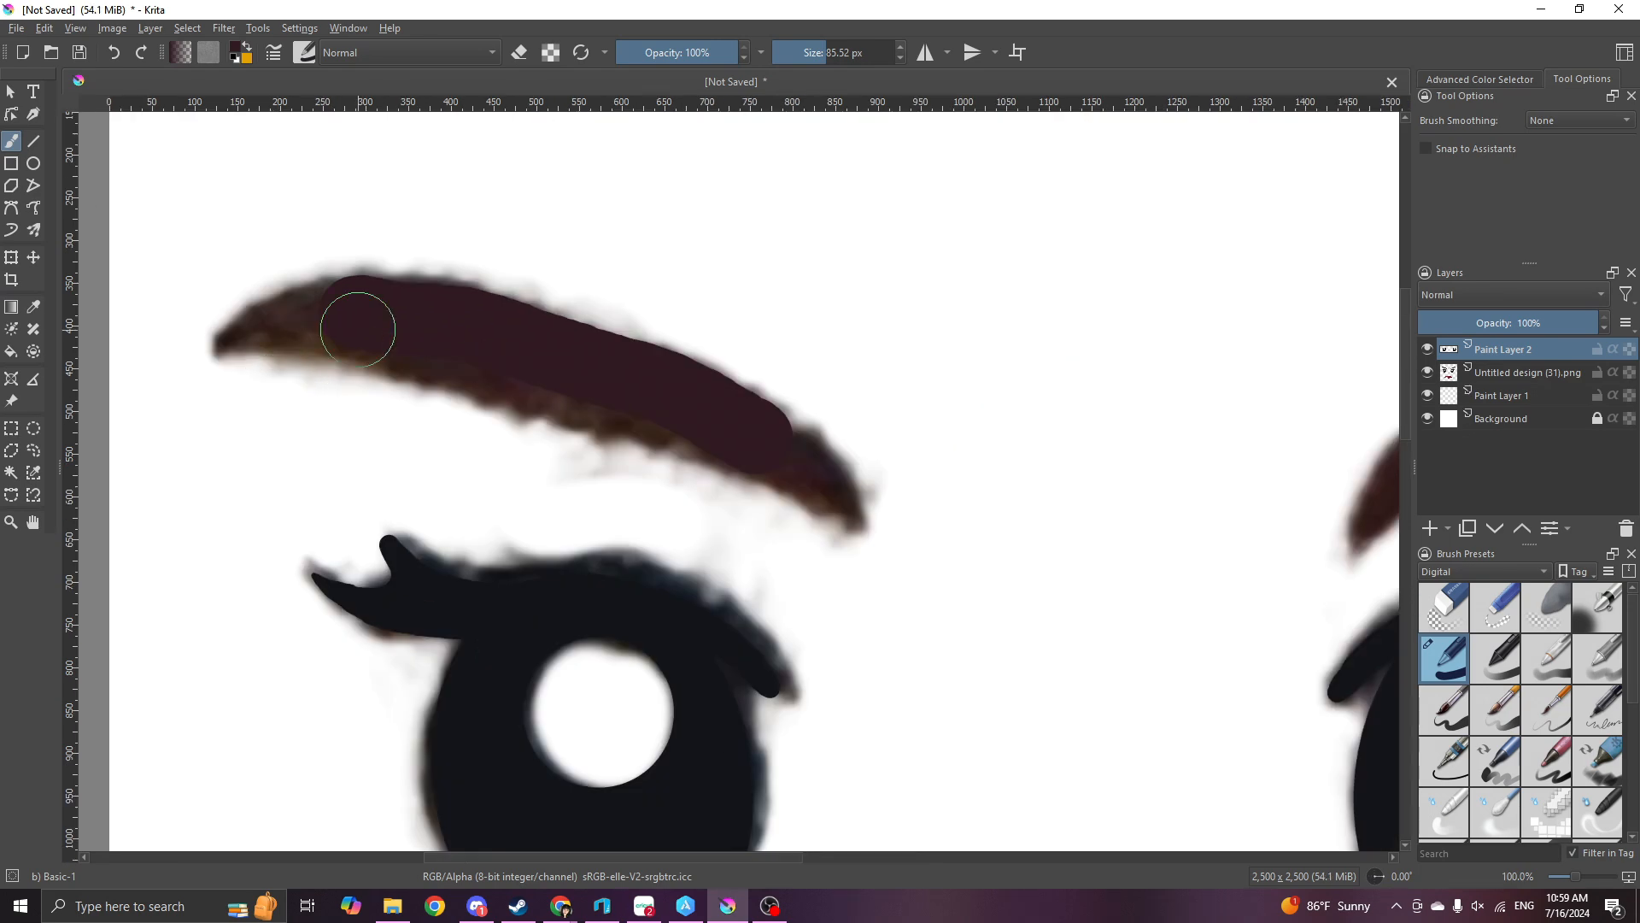
left_click_drag(711, 439, 734, 452)
- Paint the inner tip of the left eyebrow with a 20.30 px brush, following the reference
left_click(805, 58)
scroll(833, 468, "up", 1)
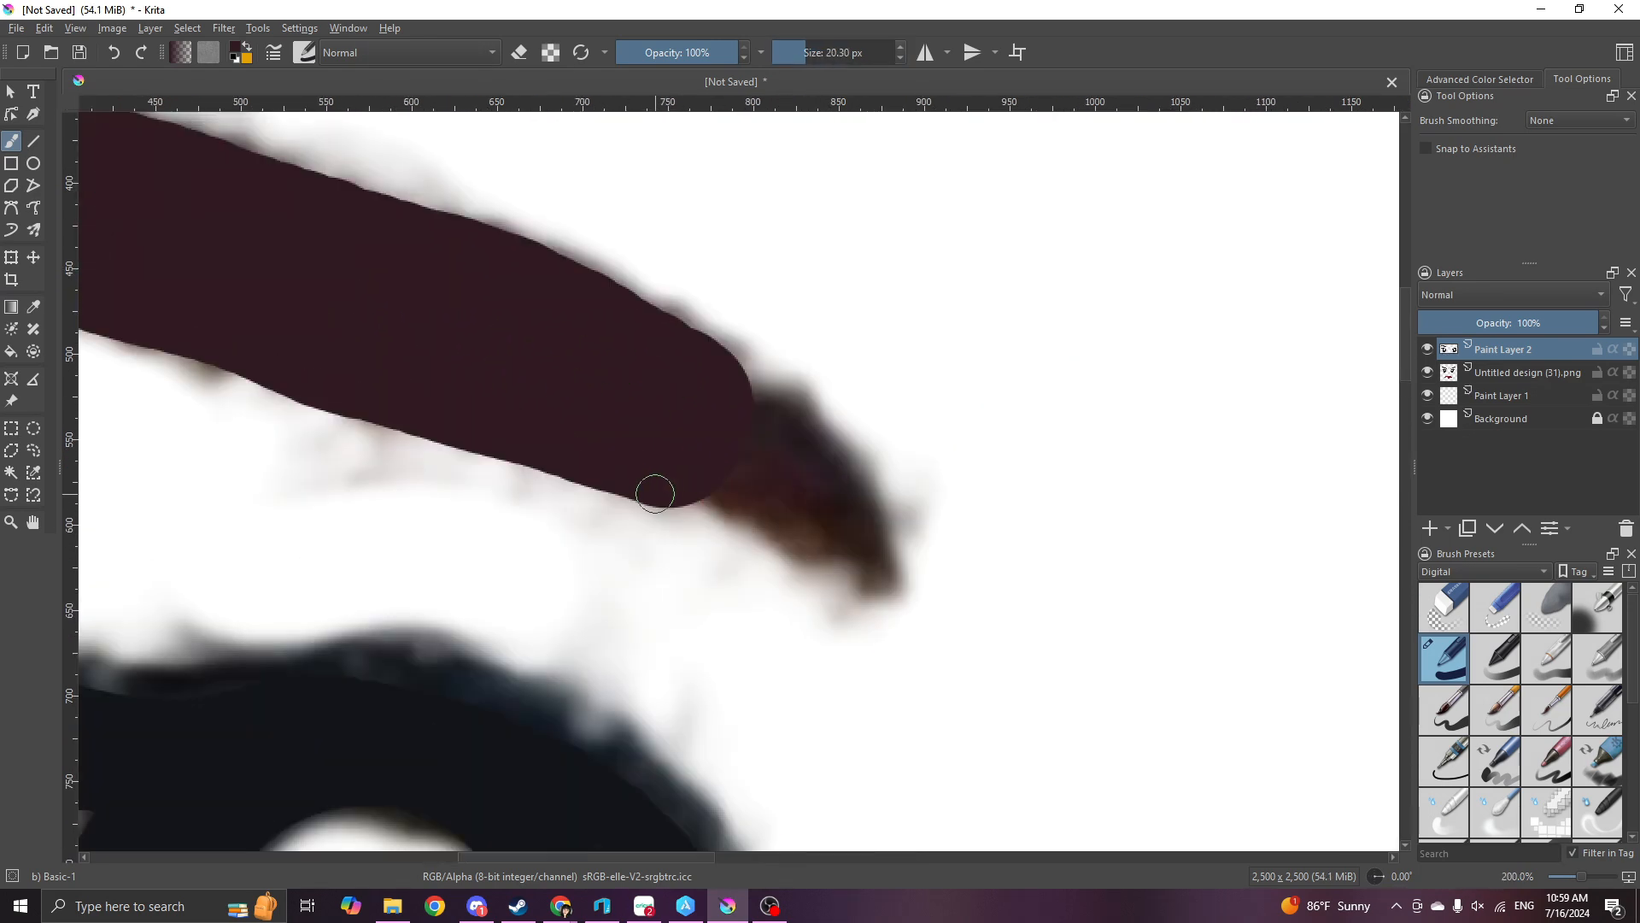
left_click_drag(657, 491, 876, 582)
mouse_move(783, 400)
left_mouse_down()
mouse_move(562, 330)
mouse_move(815, 478)
mouse_move(740, 469)
left_mouse_up()
scroll(532, 384, "down", 4)
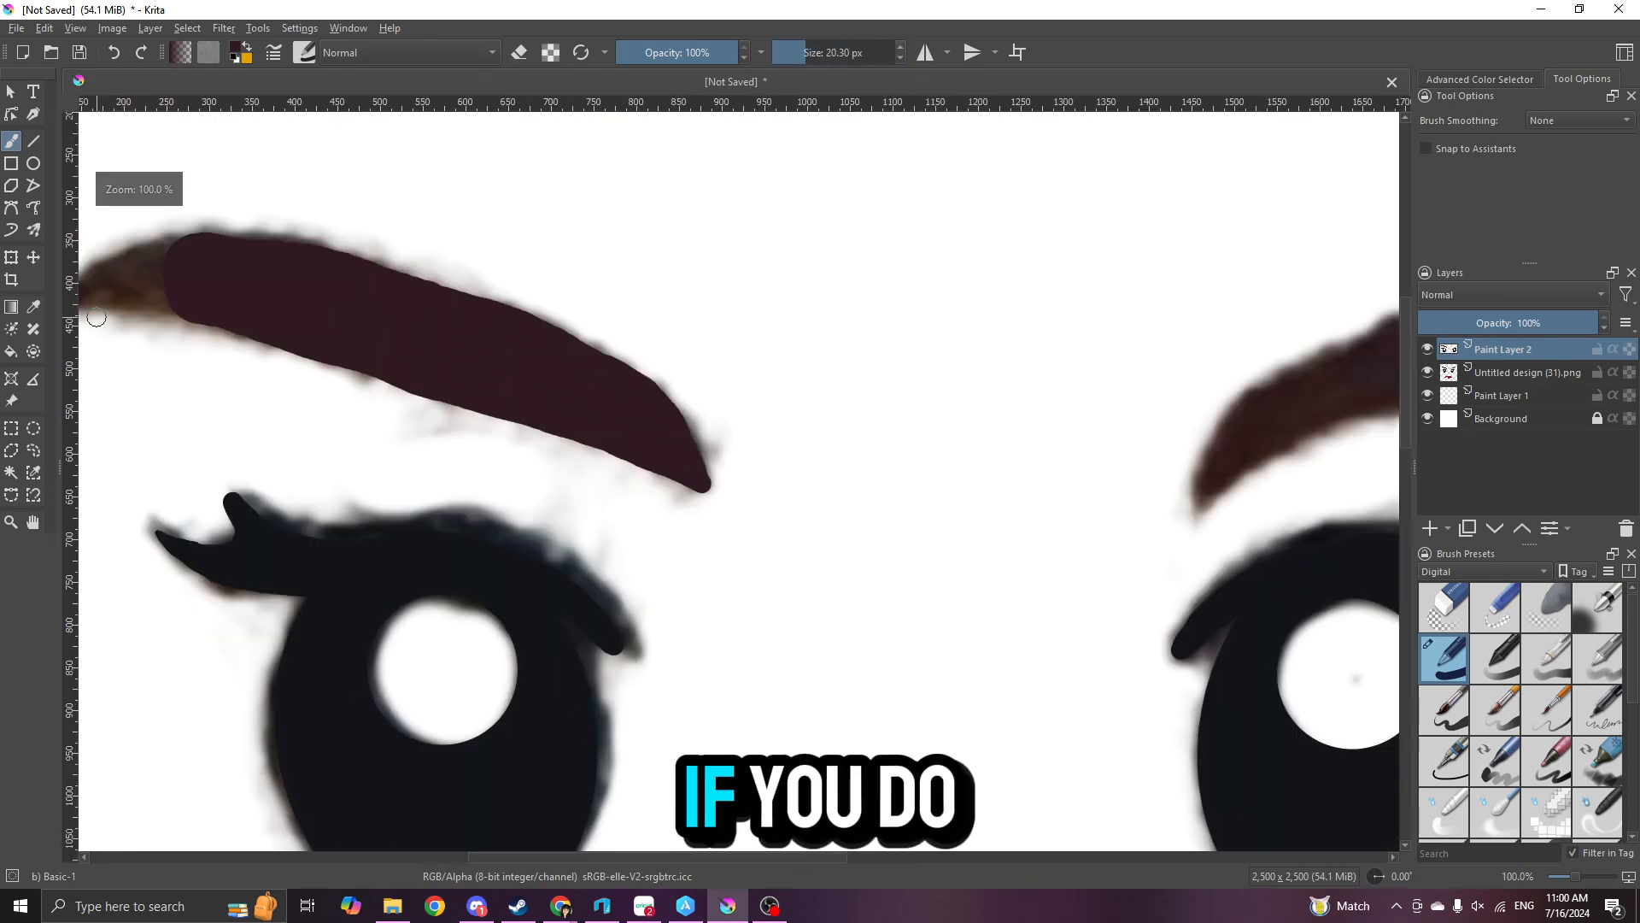
- Paint the tapered outer end of the left eyebrow and even out its edges along the reference
scroll(297, 342, "up", 5)
left_click_drag(319, 362, 684, 391)
mouse_move(465, 248)
left_mouse_down()
mouse_move(673, 178)
mouse_move(384, 319)
mouse_move(616, 299)
left_mouse_up()
scroll(817, 282, "down", 2)
scroll(825, 289, "up", 1)
left_click_drag(751, 205, 940, 224)
scroll(941, 223, "down", 4)
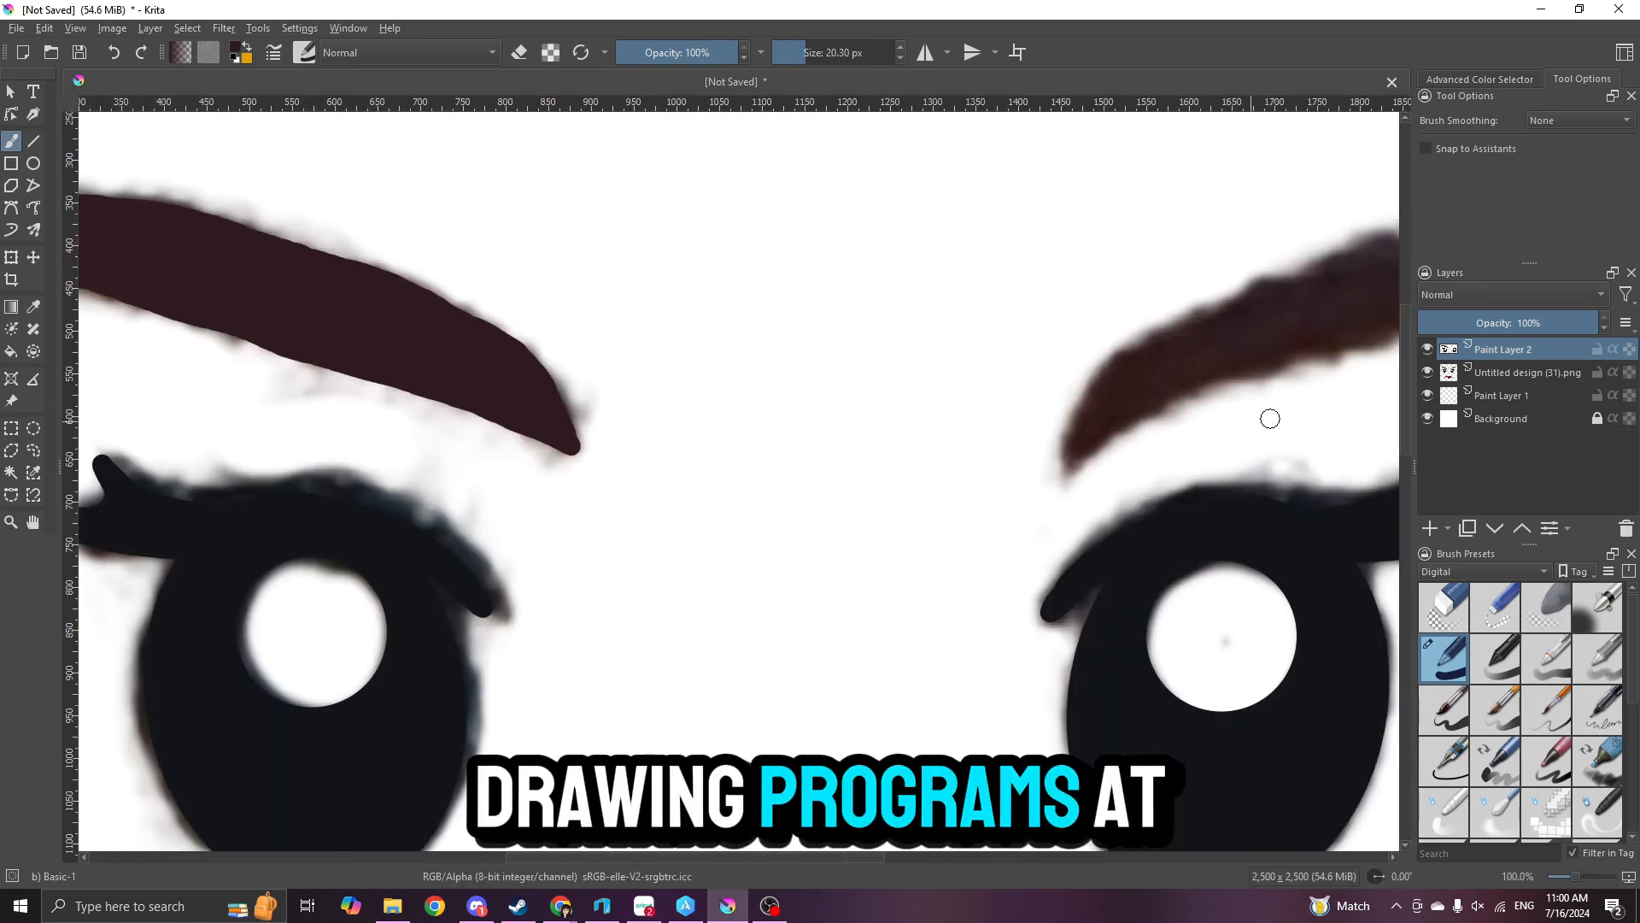
- Outline the right eyebrow along the reference in dark reddish-brown and fill its interior with the same colour
scroll(1111, 427, "up", 3)
left_click_drag(258, 637, 173, 681)
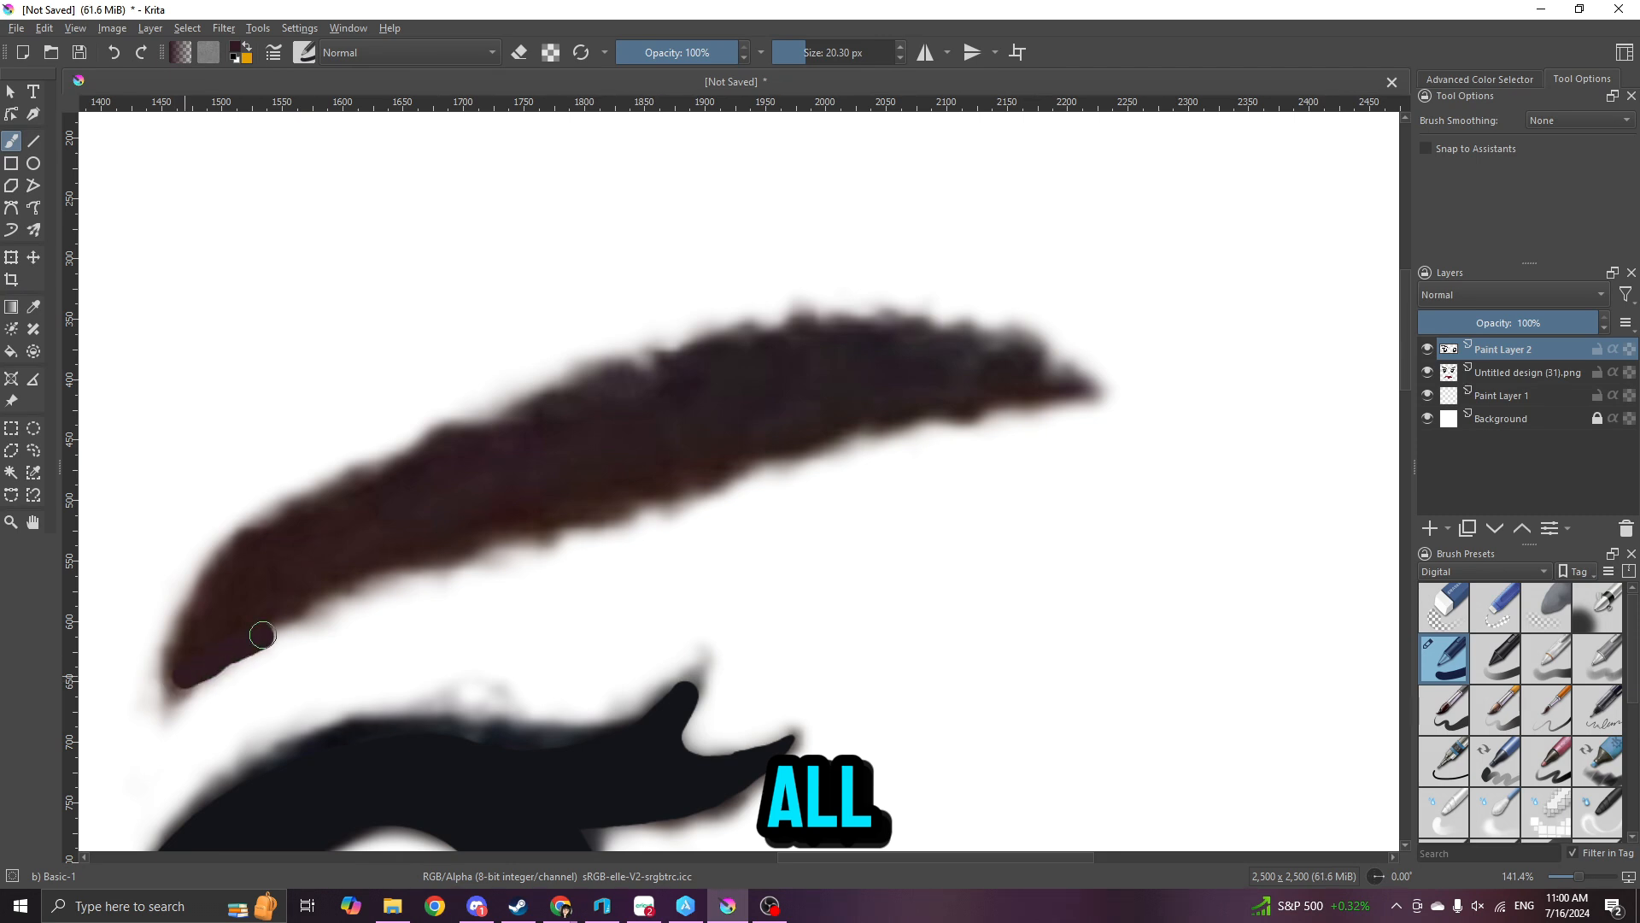
mouse_move(263, 635)
left_mouse_down()
mouse_move(426, 548)
mouse_move(747, 449)
mouse_move(1054, 396)
mouse_move(1060, 364)
mouse_move(934, 415)
left_mouse_up()
key("ctrl+z")
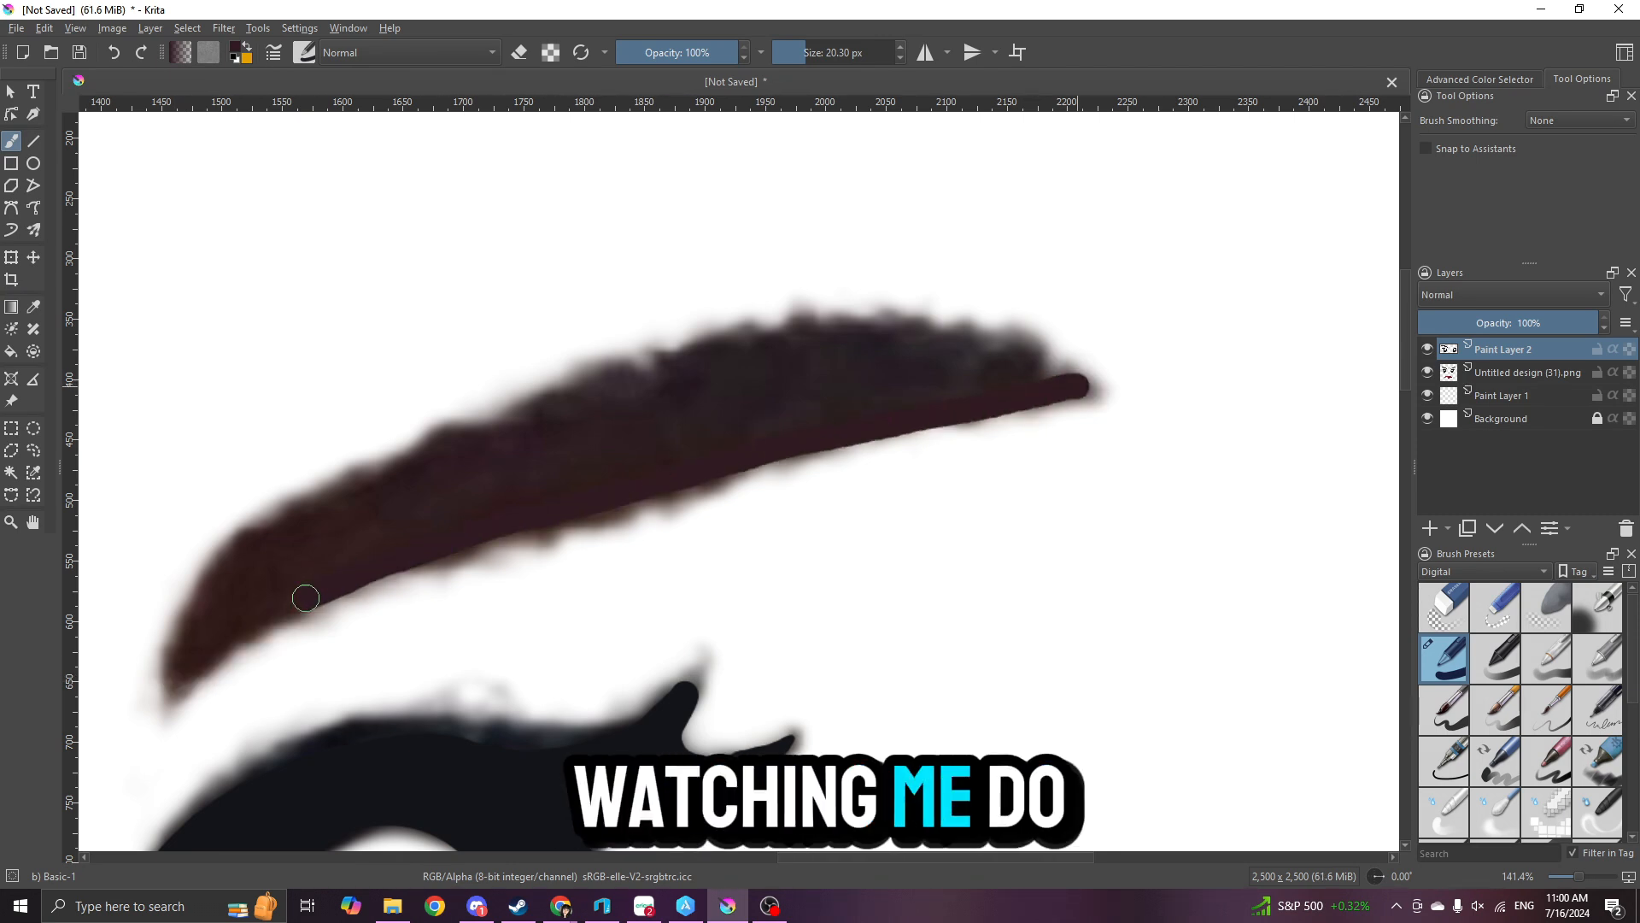
mouse_move(195, 628)
left_mouse_down()
mouse_move(343, 484)
mouse_move(655, 364)
left_mouse_up()
left_click(11, 352)
left_click(455, 495)
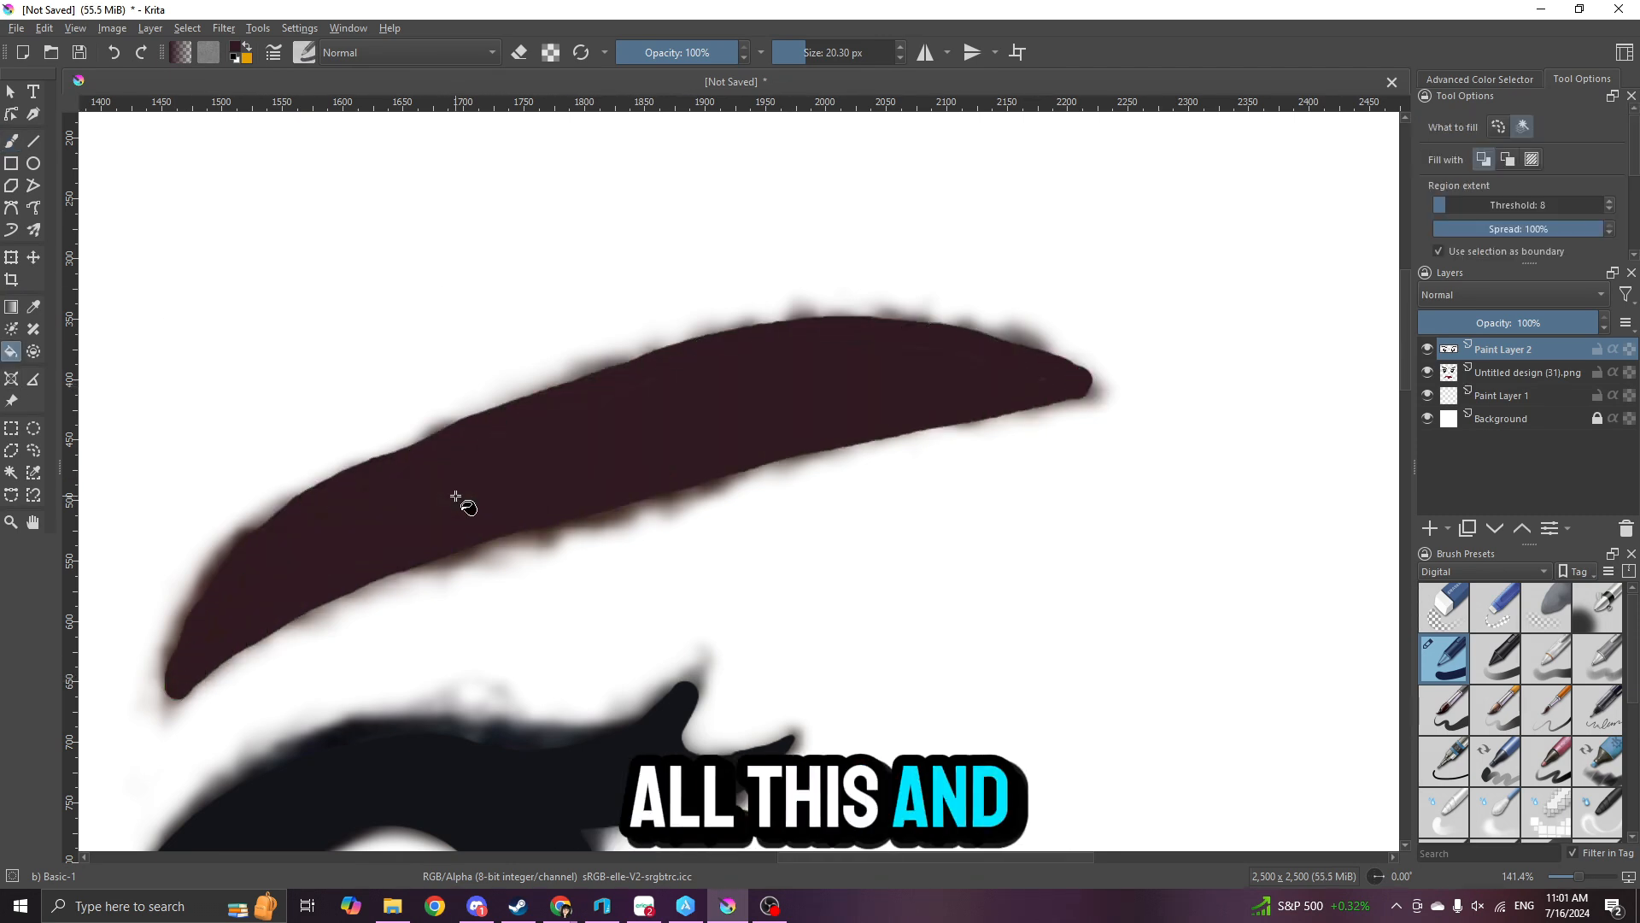
- Hide the reference image and paint over the thin gap between the right eyebrow's outline and fill
left_click(1428, 373)
left_click(11, 141)
scroll(279, 577, "up", 1)
left_click_drag(164, 665, 794, 432)
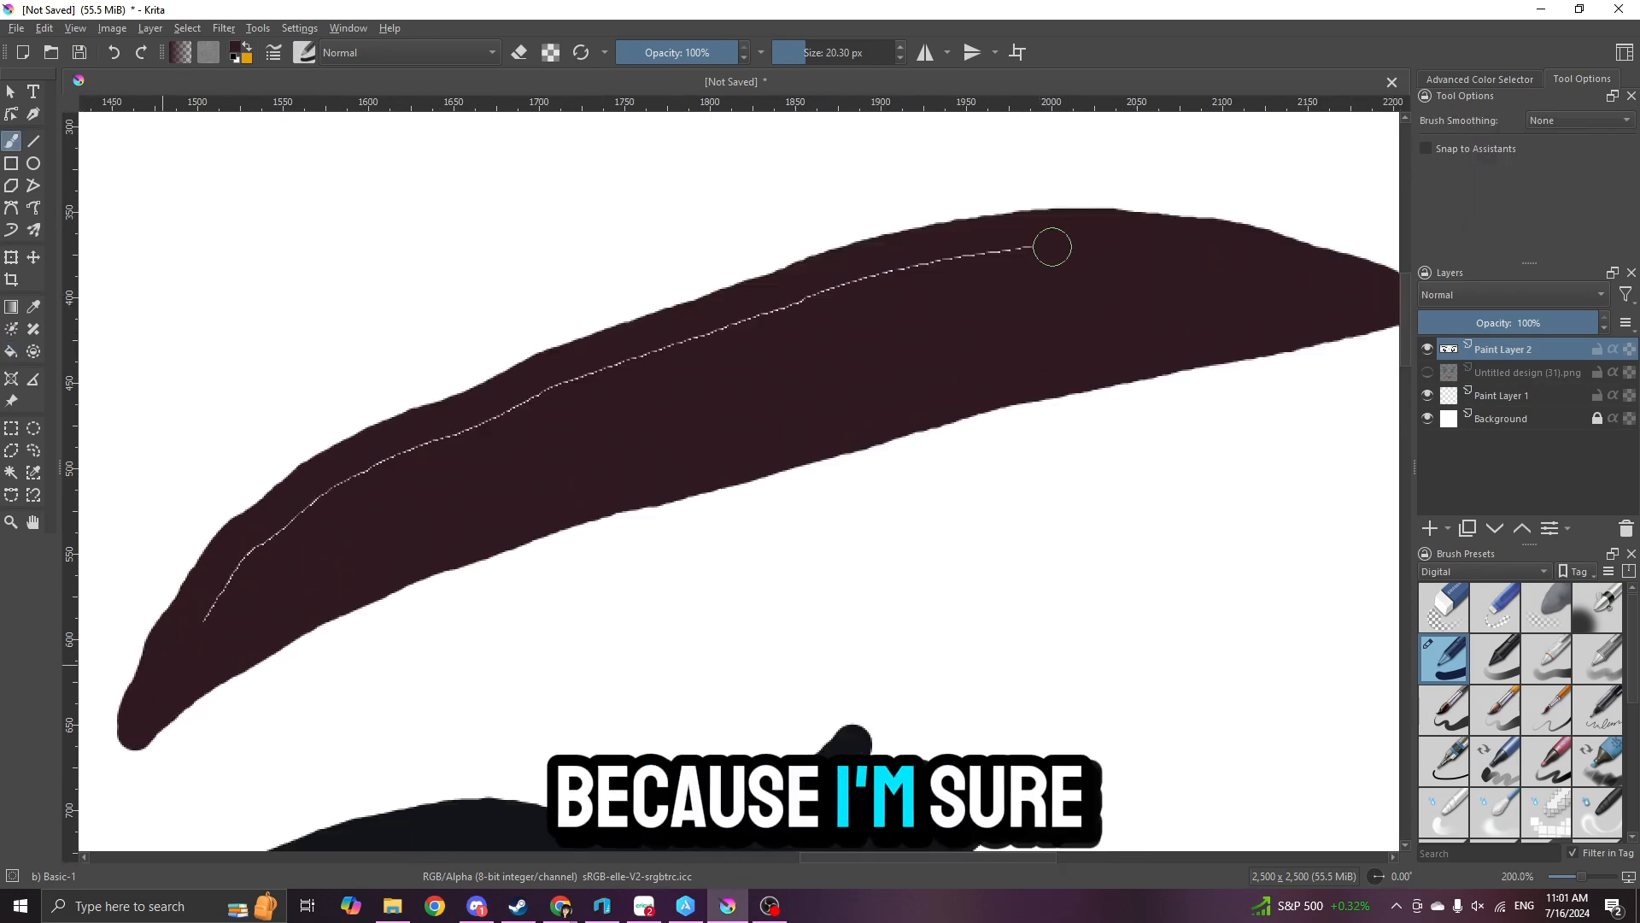
mouse_move(1053, 247)
left_mouse_down()
mouse_move(187, 623)
mouse_move(500, 617)
left_mouse_up()
- Erase the uneven edges of the right eyebrow to smooth its contour and slim its inner tip
key("e")
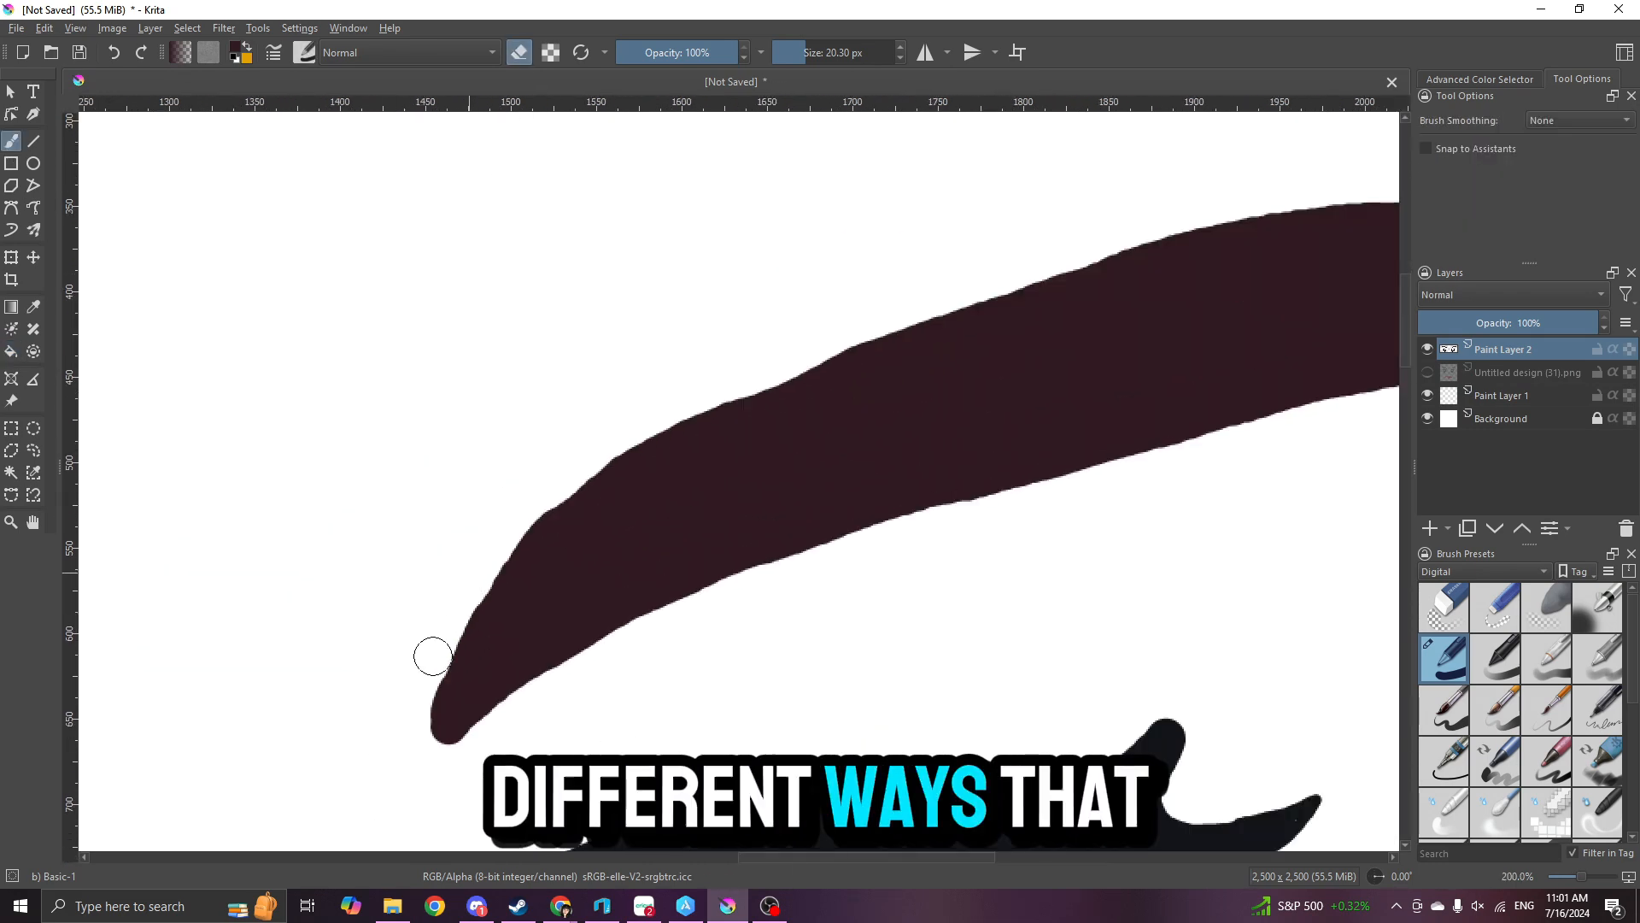
scroll(1116, 564, "down", 1)
left_click_drag(1117, 567, 592, 560)
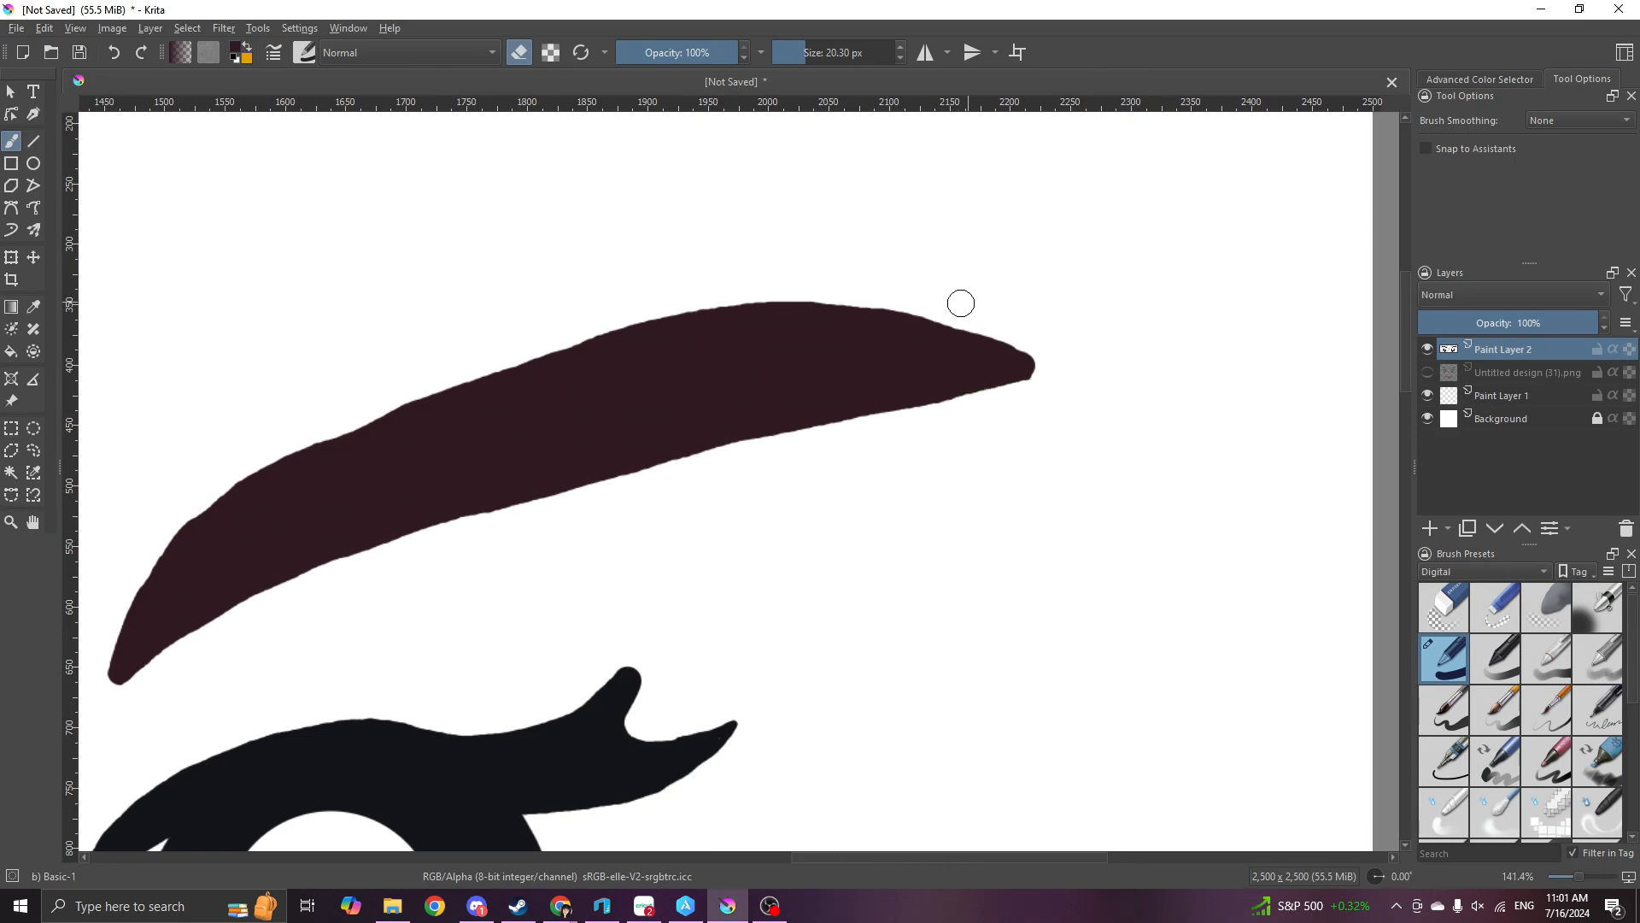
- Smooth the left eyebrow's contour by painting and erasing along its edges, and sharpen its outer tip
scroll(1038, 348, "down", 2)
scroll(588, 572, "up", 2)
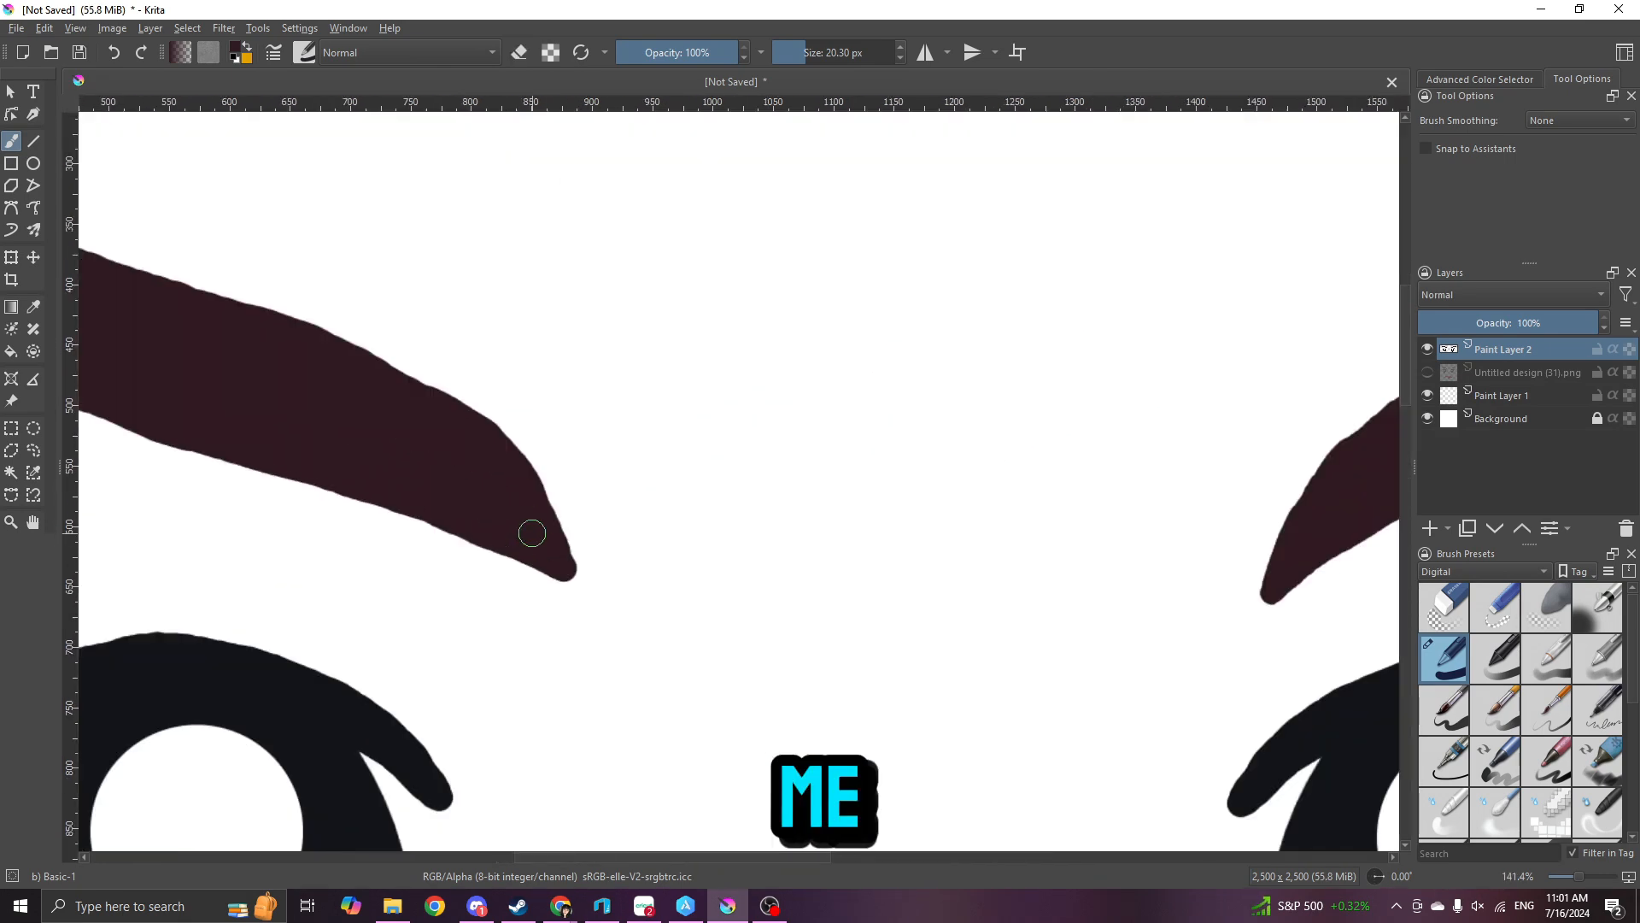
scroll(532, 533, "down", 4)
scroll(333, 556, "up", 3)
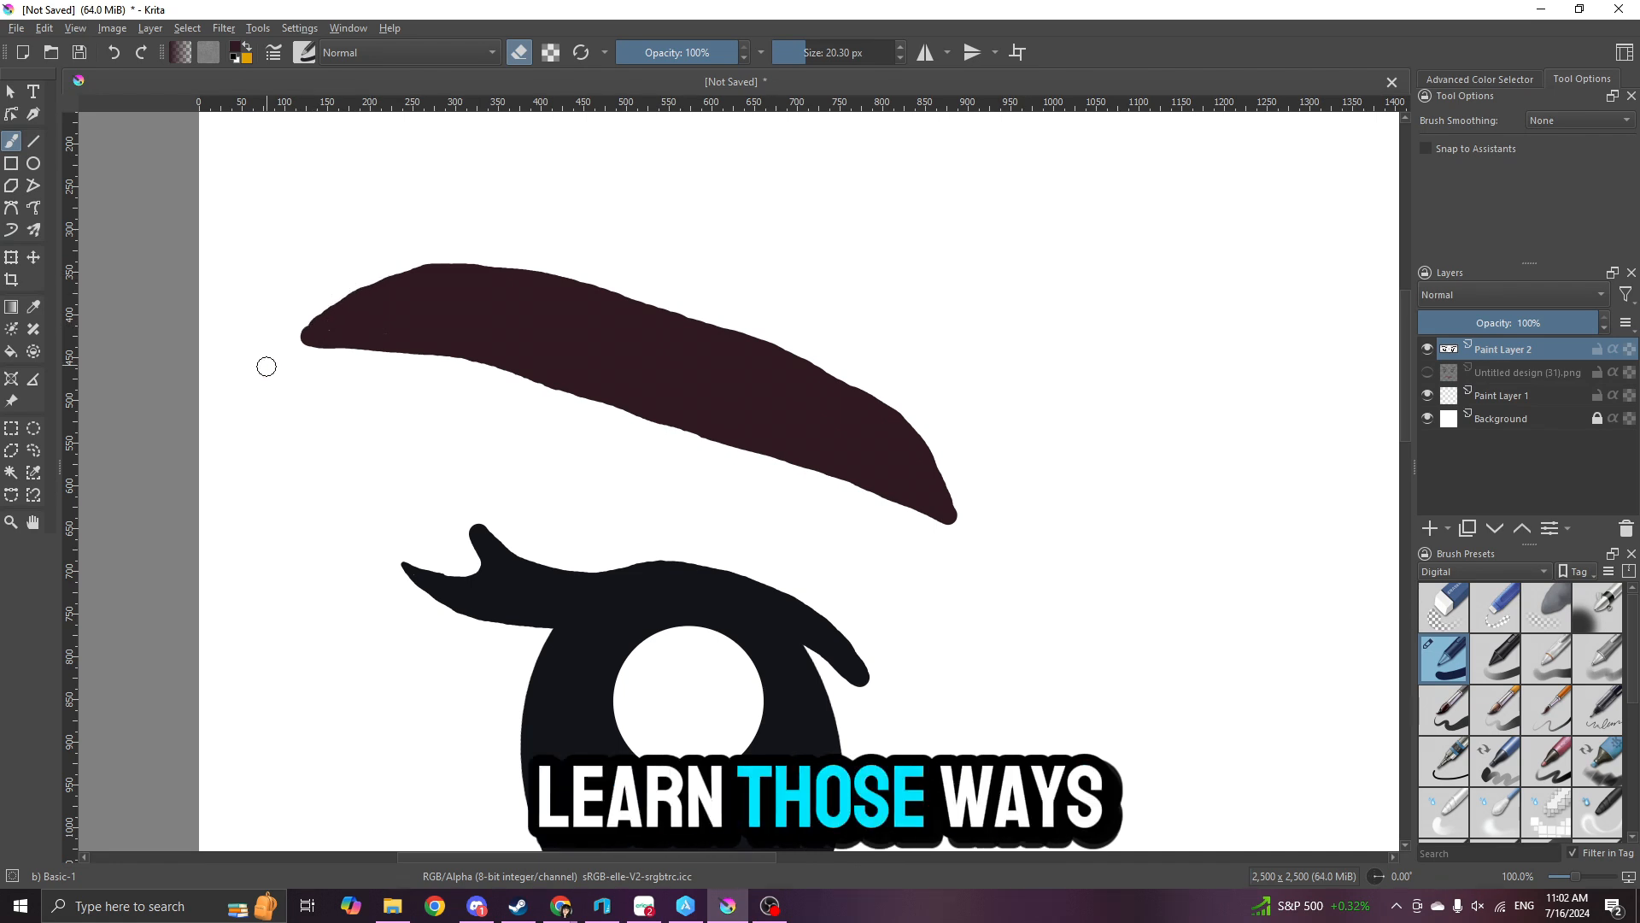
scroll(290, 282, "up", 3)
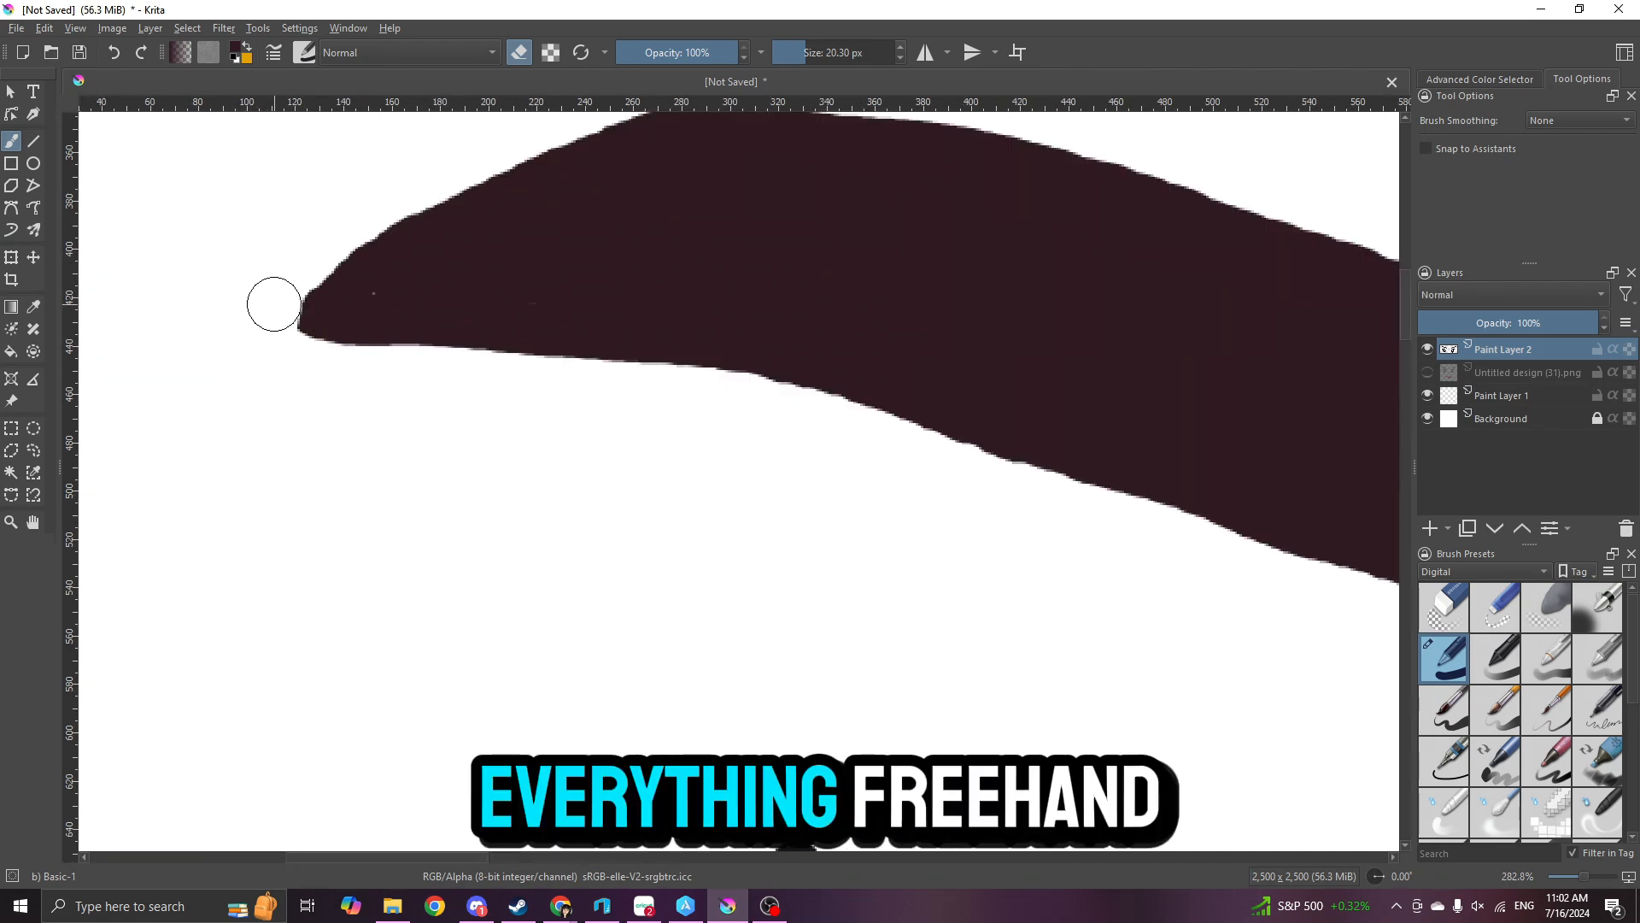
- Check the traced eyes and eyebrows against the reference and on the whole canvas
left_click(1428, 373)
left_click(1428, 373)
scroll(980, 468, "down", 6)
left_click_drag(1059, 431, 588, 288)
scroll(588, 290, "up", 1)
scroll(571, 299, "down", 1)
scroll(610, 496, "down", 2)
scroll(771, 420, "up", 1)
scroll(802, 428, "down", 1)
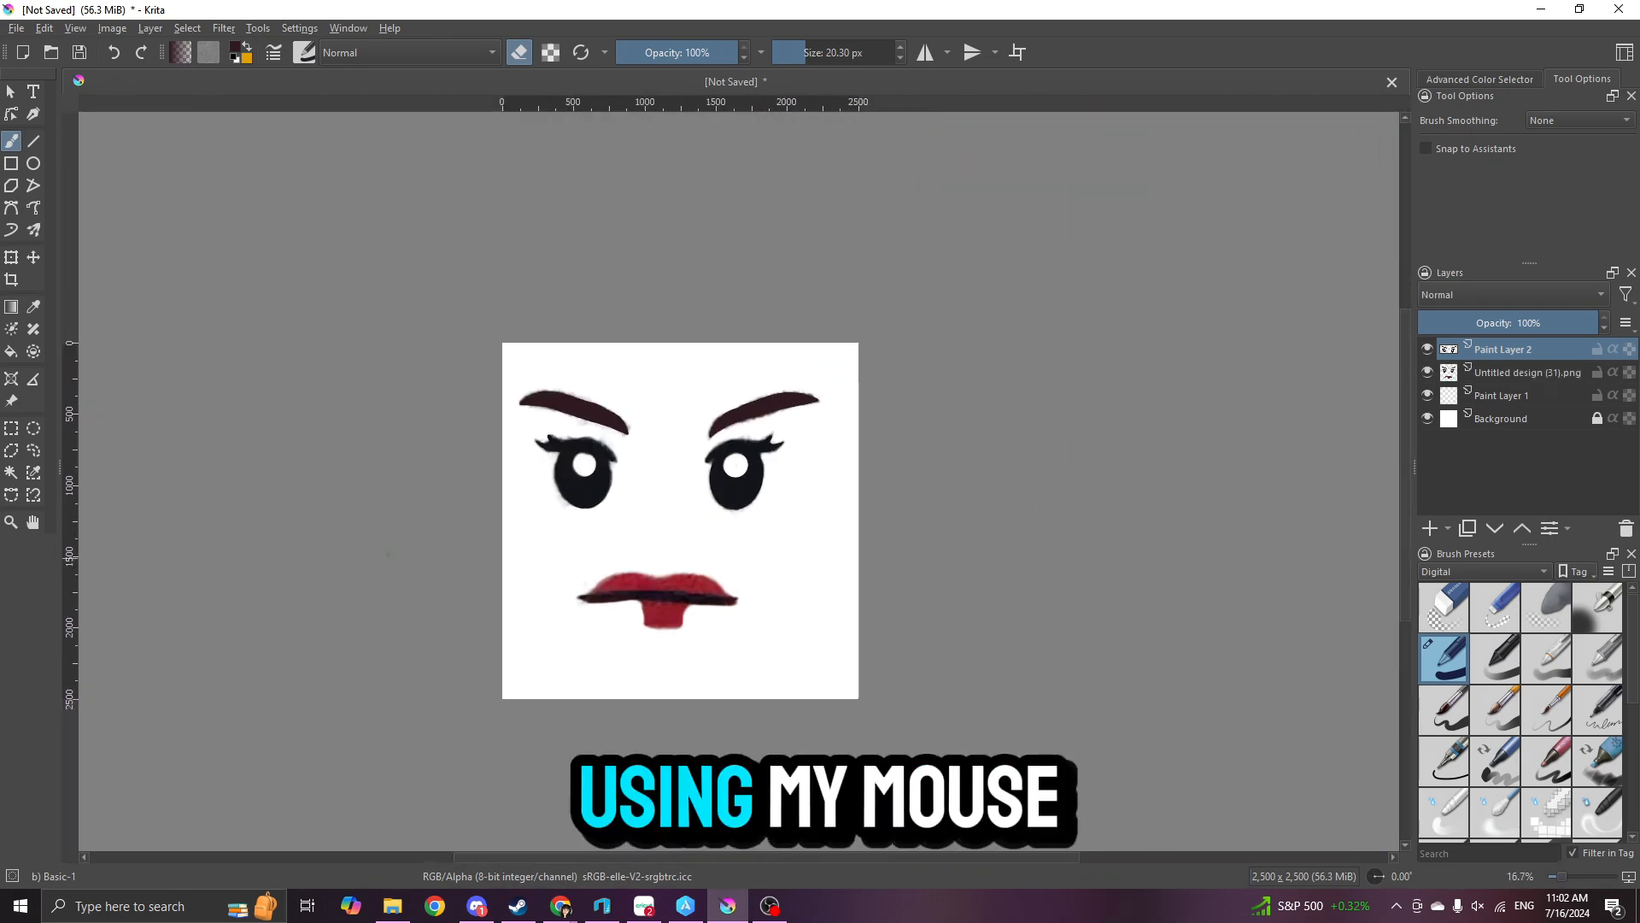
- Sample the mouth line's dark colour from the reference and trace the line with straight strokes 63.34 px wide
scroll(615, 564, "up", 2)
scroll(553, 392, "up", 1)
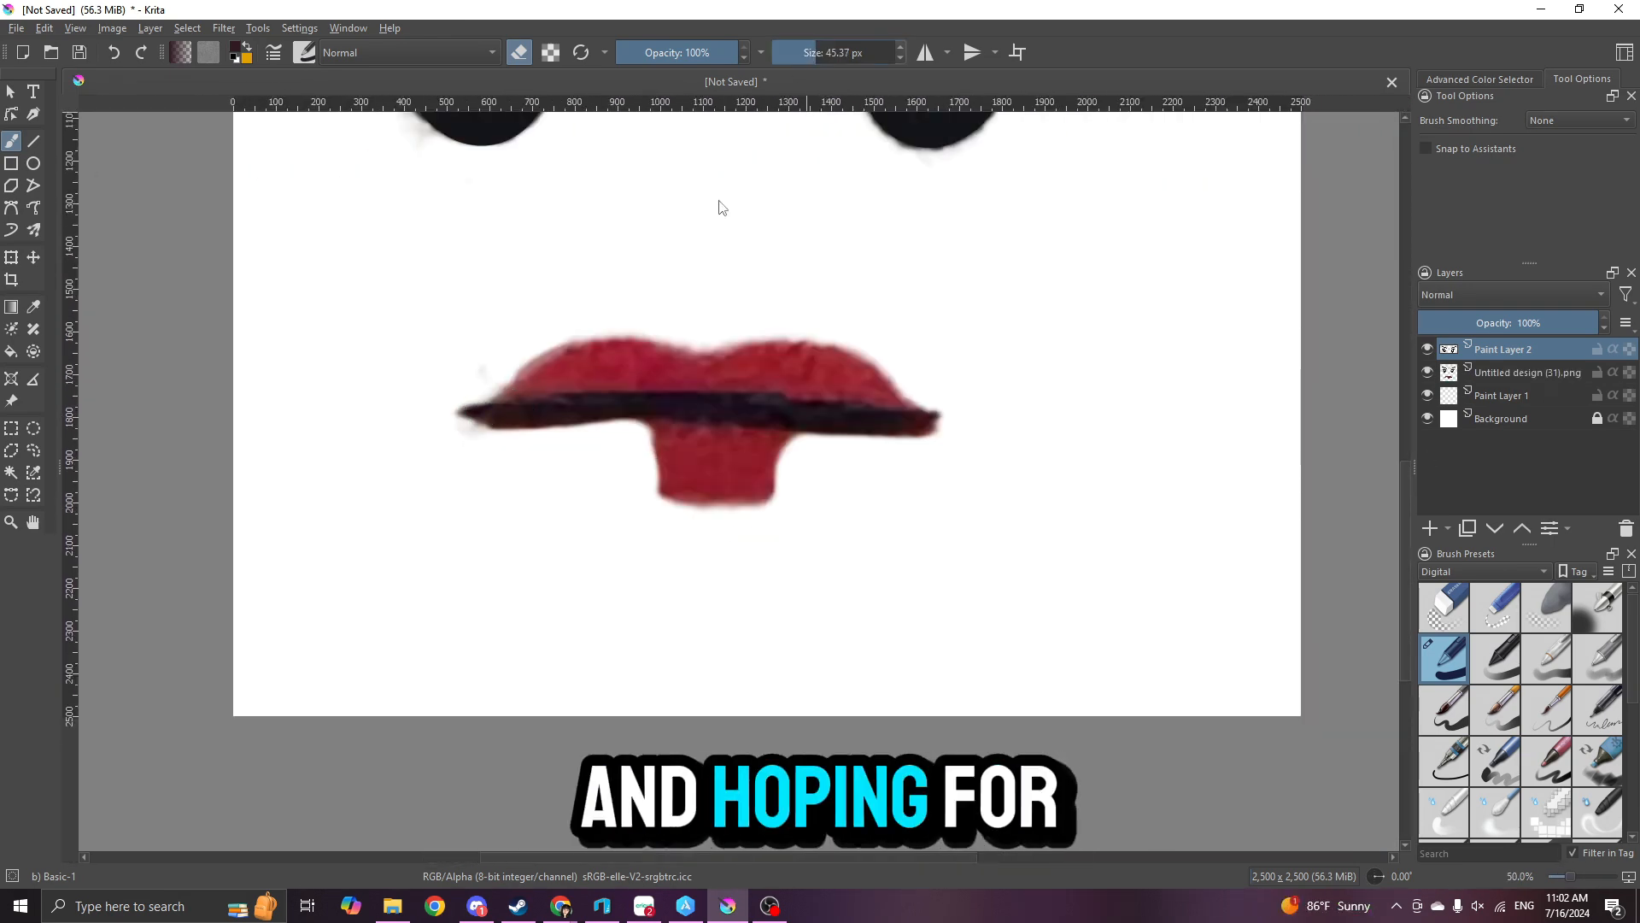
key("bracketright")
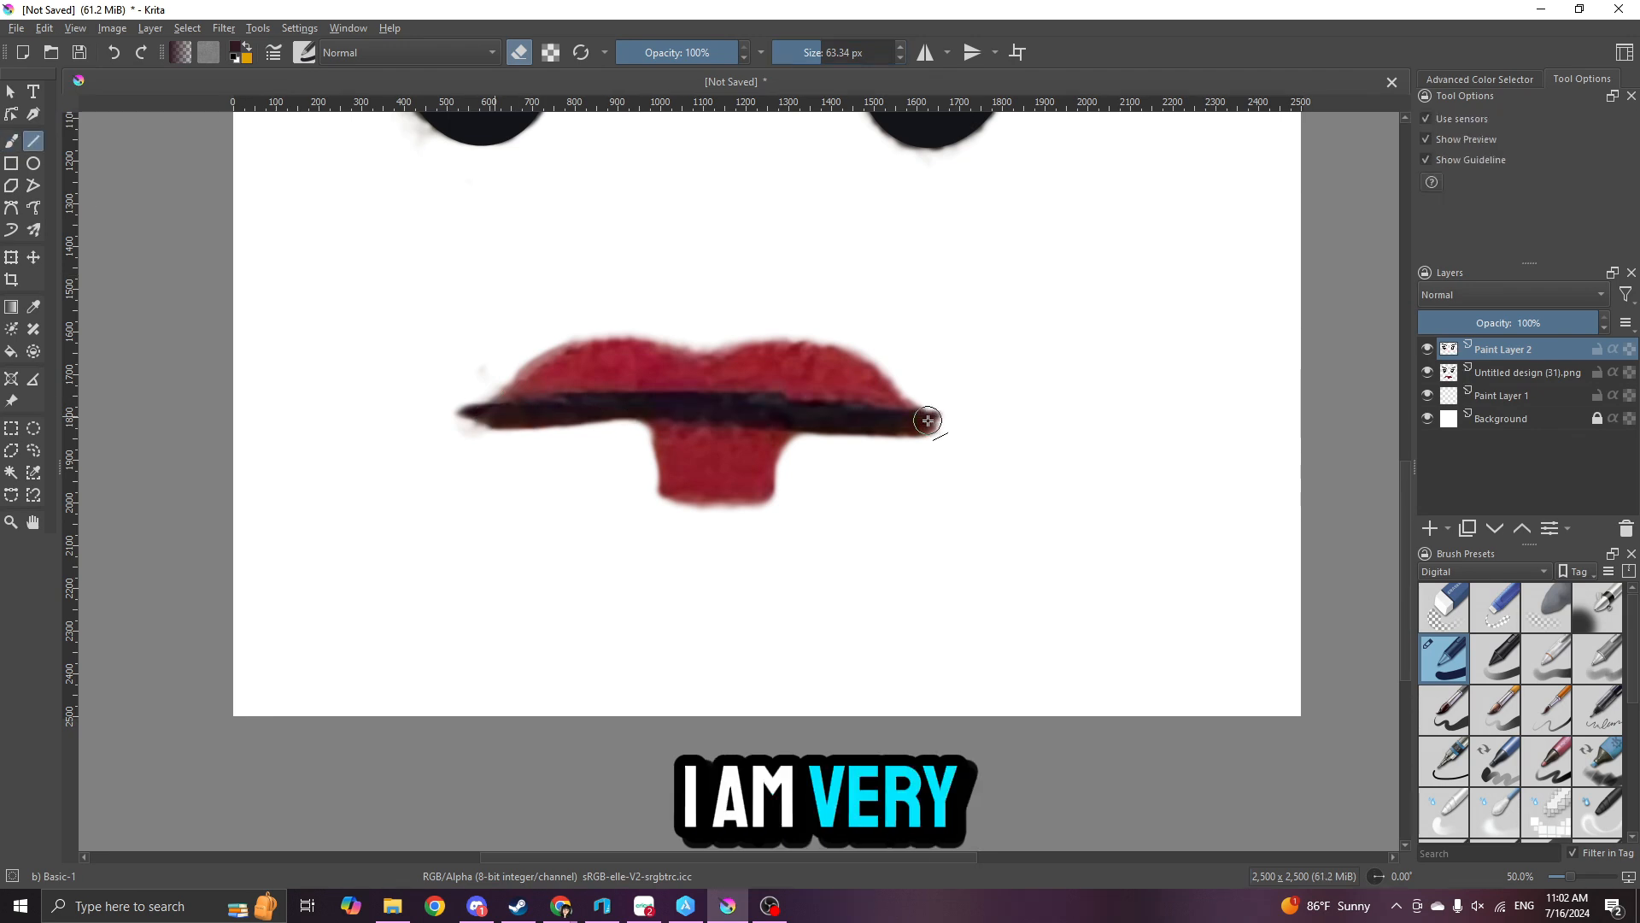
left_click(236, 53)
left_click(919, 546)
left_click(538, 414)
left_click(919, 644)
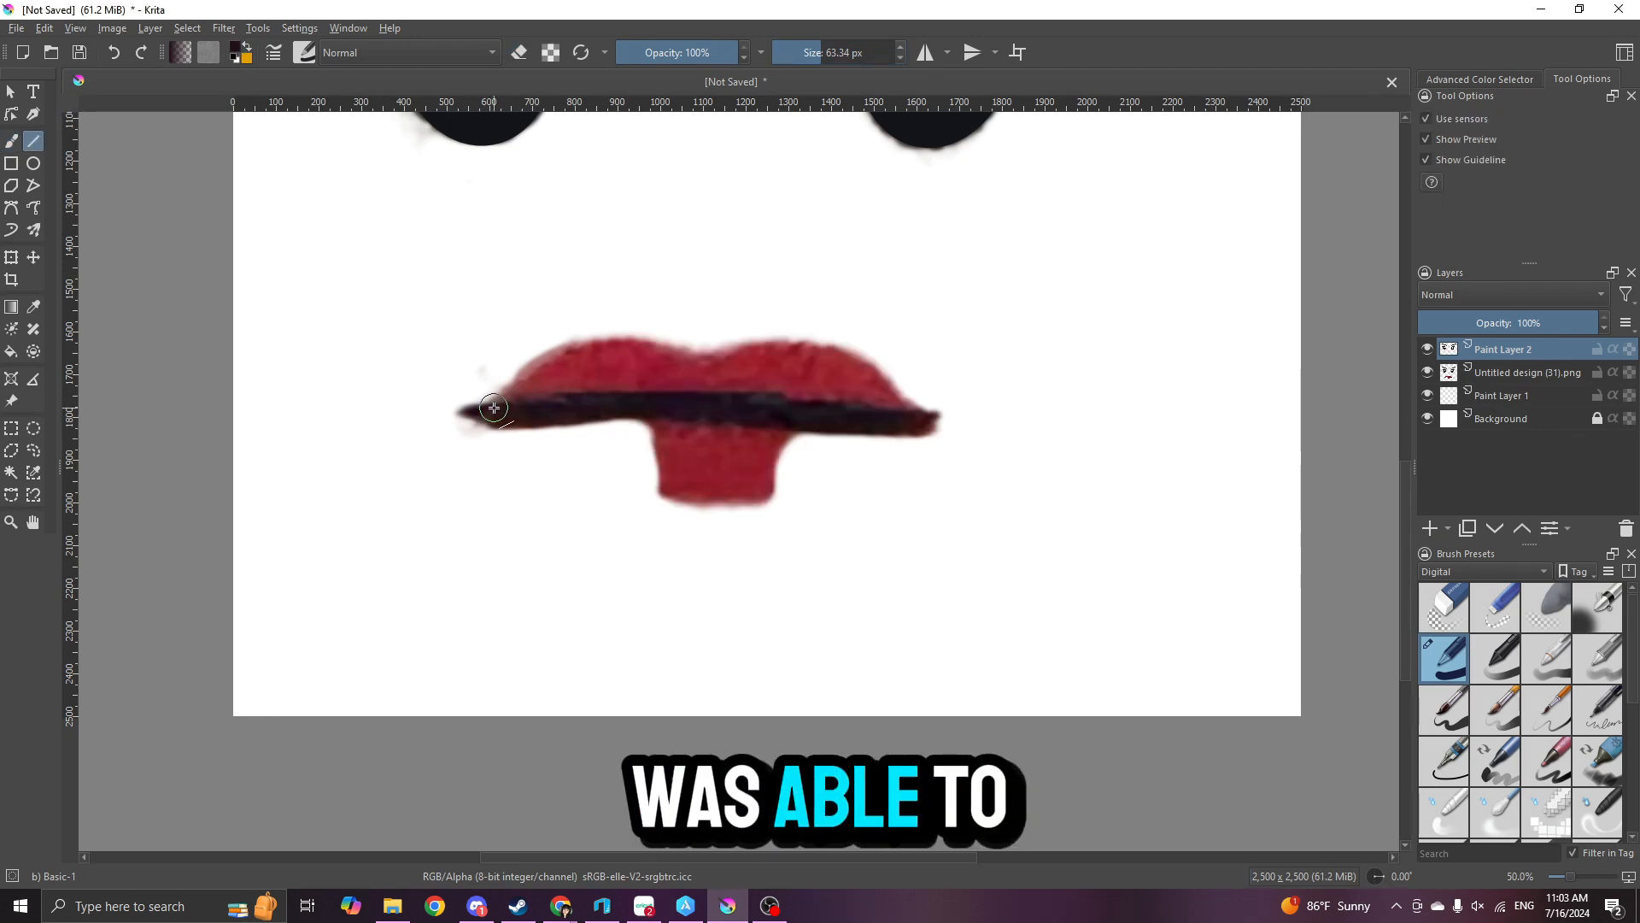
left_click_drag(496, 417, 608, 404)
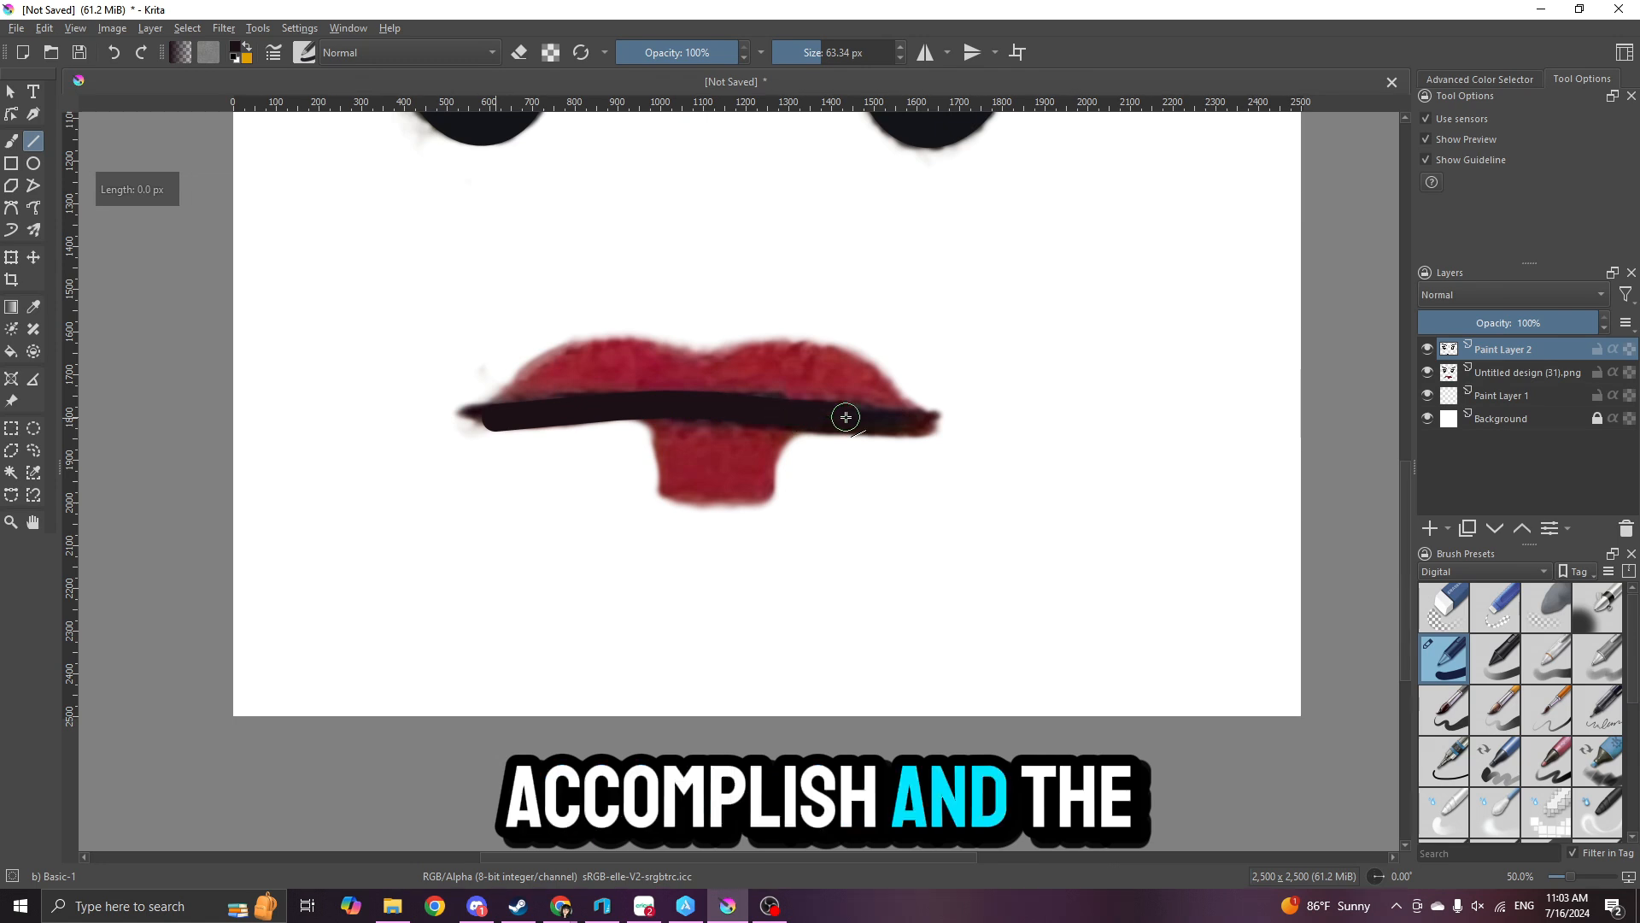
left_click(1428, 373)
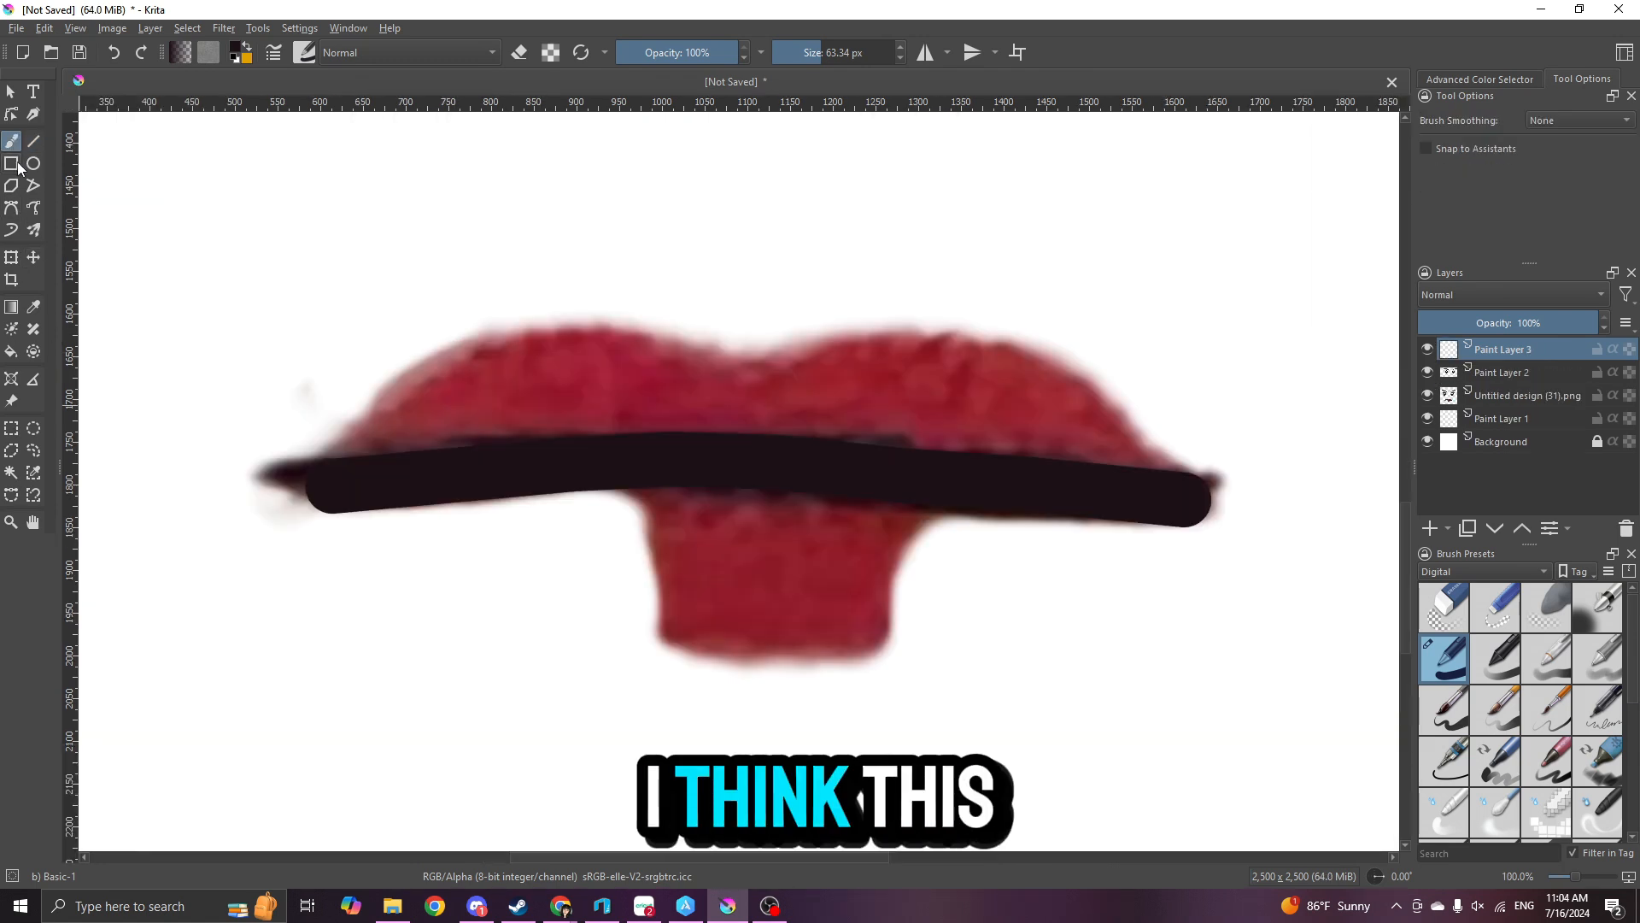
- Sample the lips' red from the reference as the brush colour and place Paint Layer 3 beneath Paint Layer 2
scroll(771, 421, "down", 3)
scroll(790, 416, "up", 2)
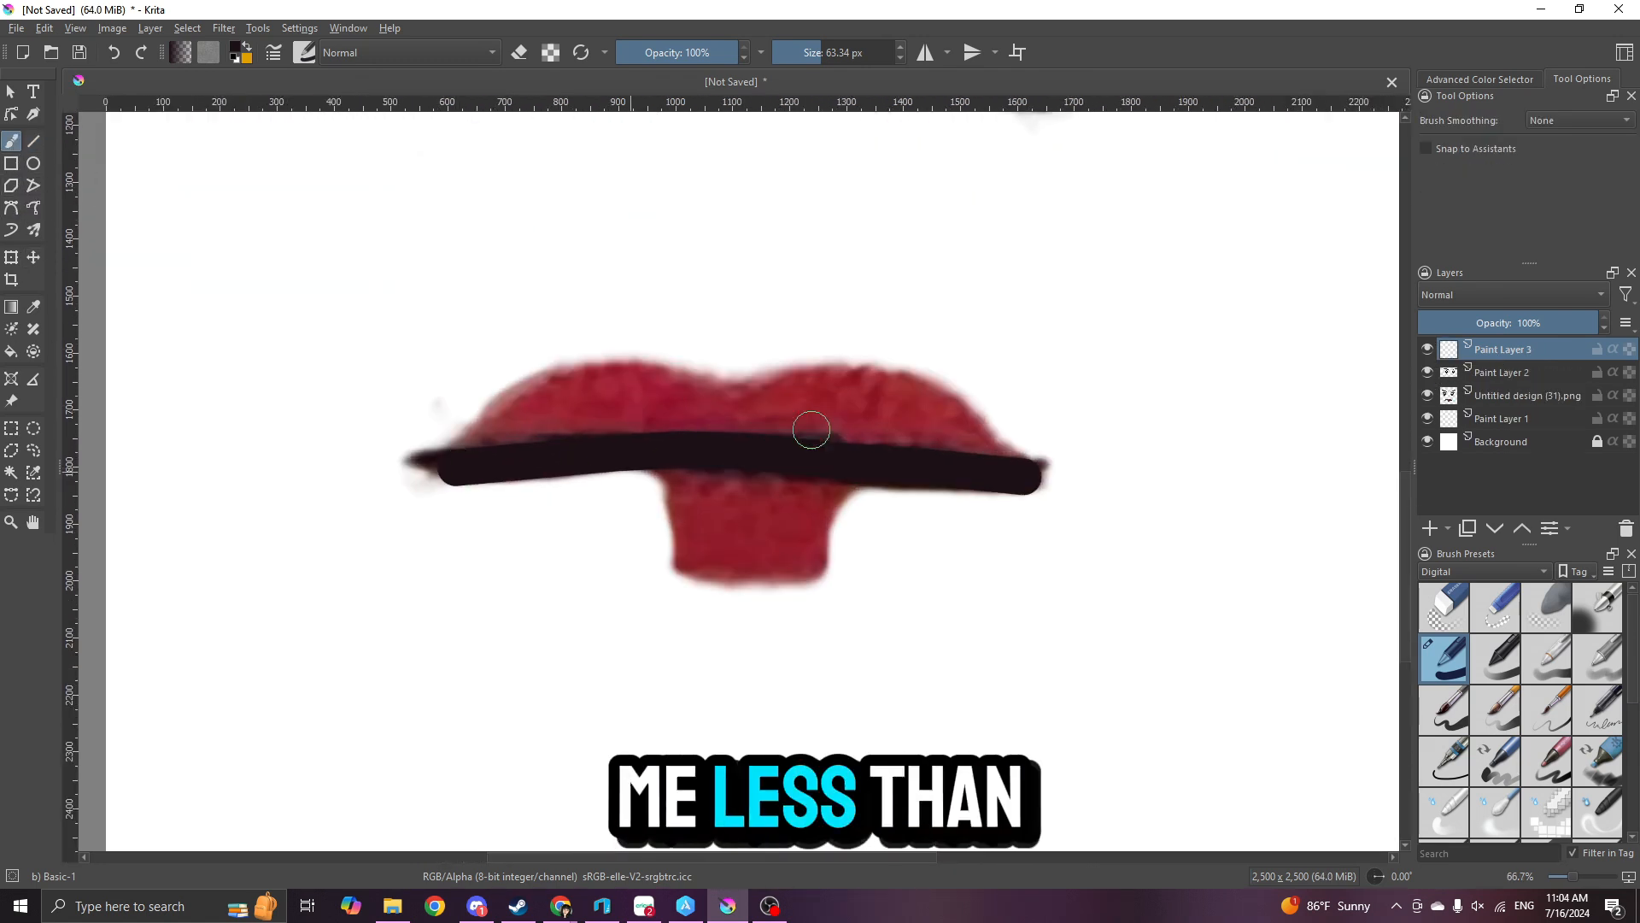
left_click(235, 47)
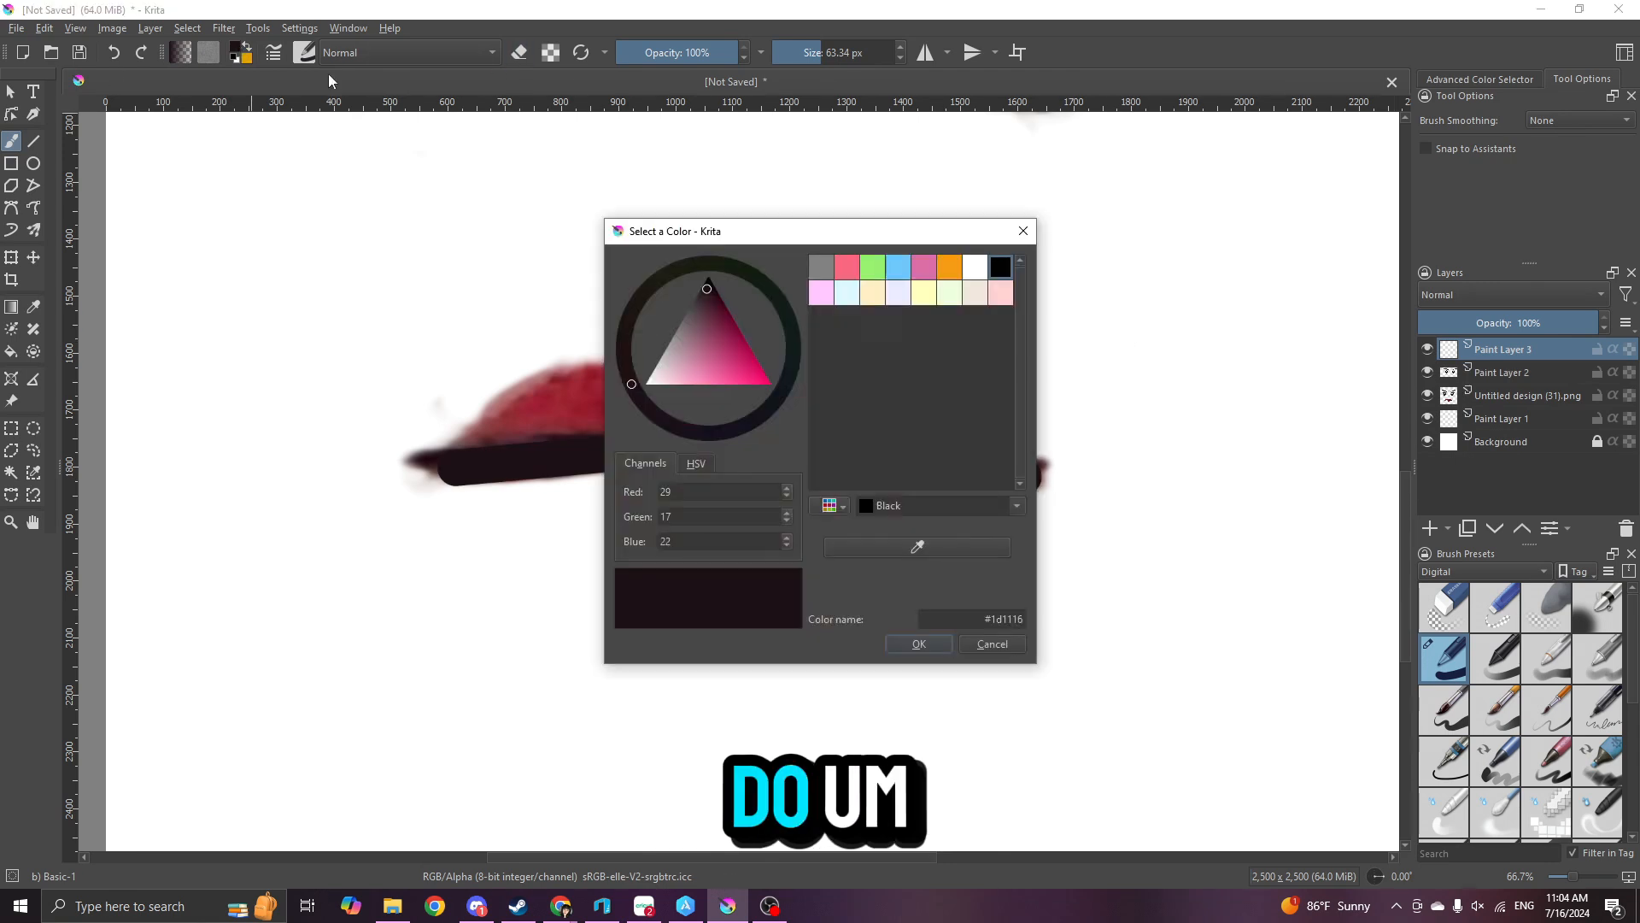
left_click(918, 546)
left_click(534, 409)
left_click(917, 643)
left_click_drag(1492, 355, 1493, 383)
- Paint the upper lip and the block-shaped lower lip in solid red over the reference on Paint Layer 3
left_click_drag(478, 454, 503, 429)
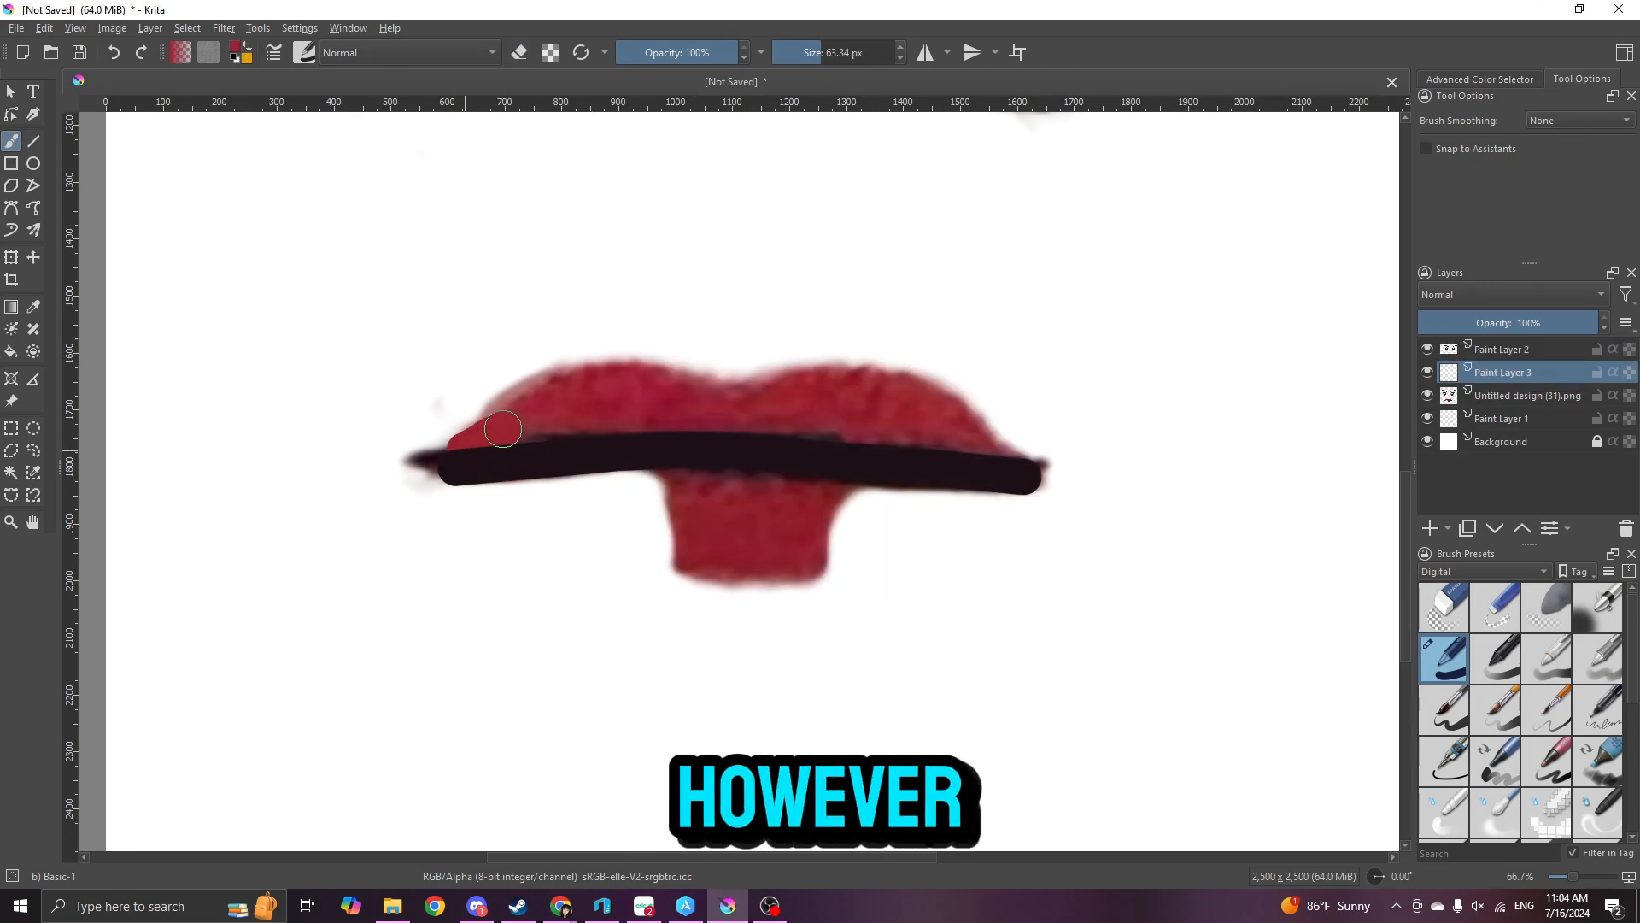
mouse_move(661, 384)
left_mouse_down()
mouse_move(887, 391)
mouse_move(998, 447)
mouse_move(638, 408)
left_mouse_up()
left_click(675, 472)
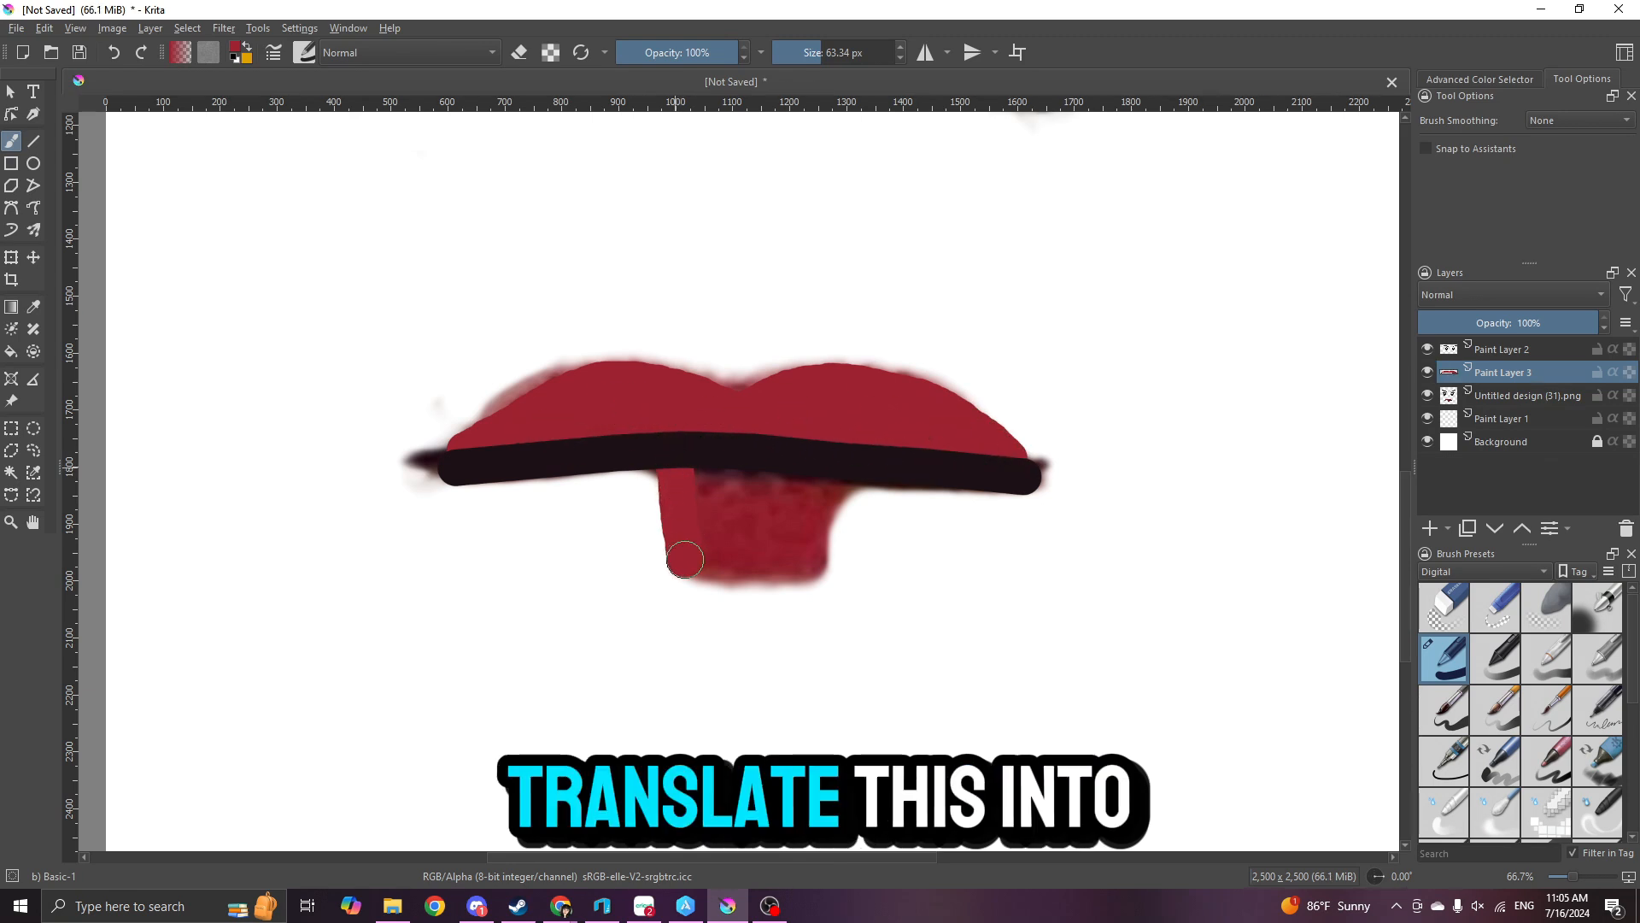
left_click_drag(812, 476, 816, 569)
left_click_drag(686, 565, 818, 567)
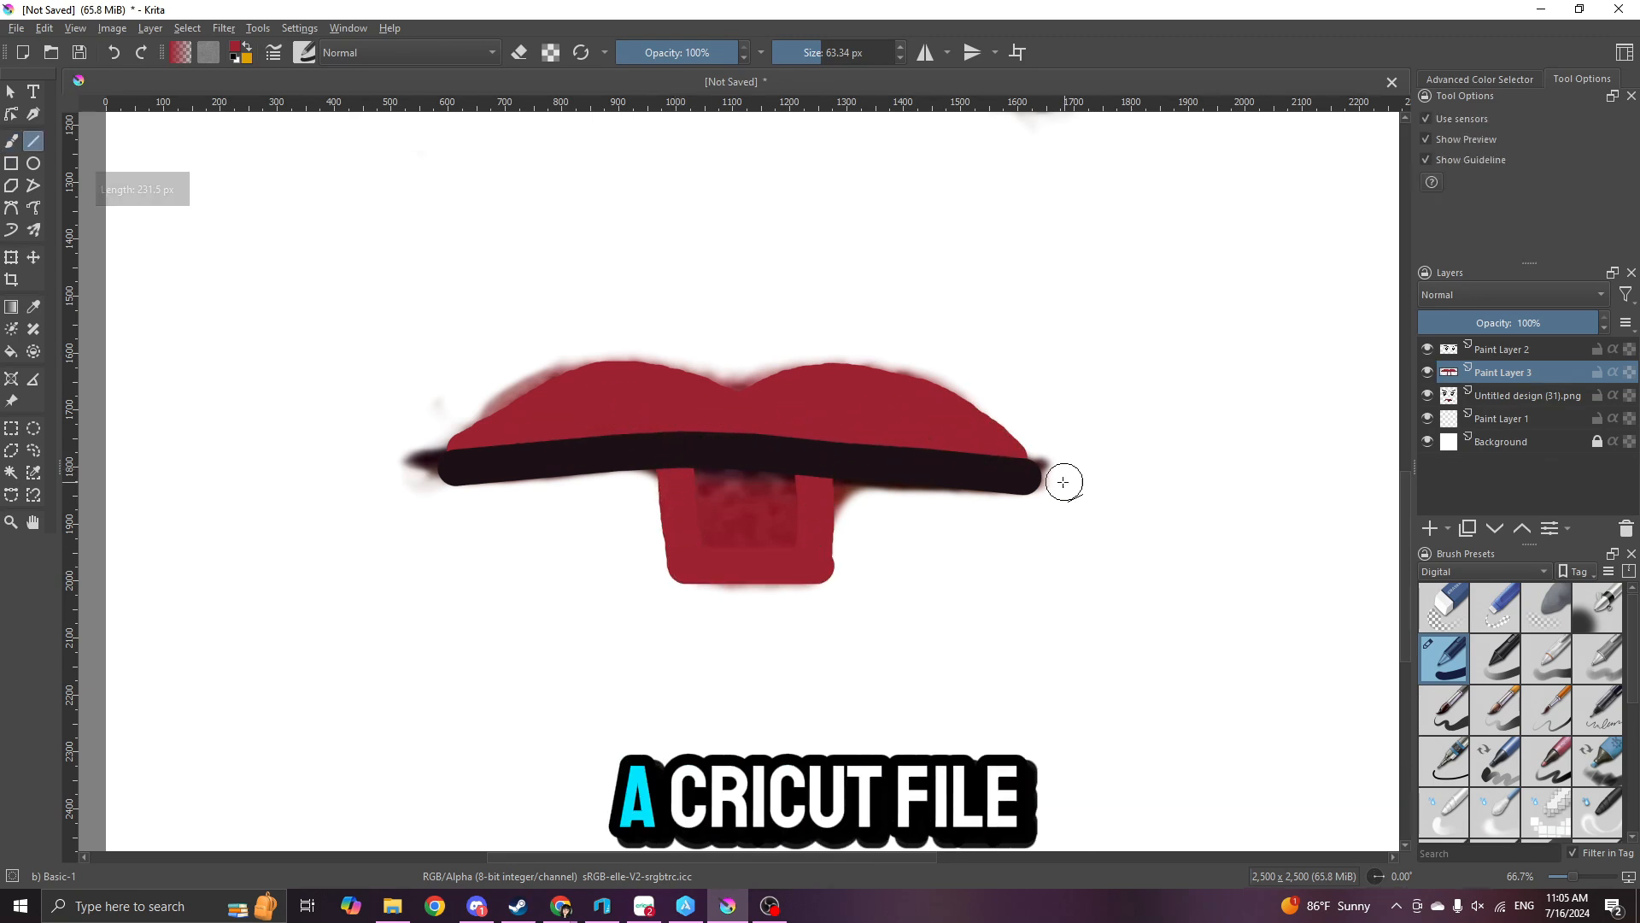
left_click_drag(675, 464, 683, 561)
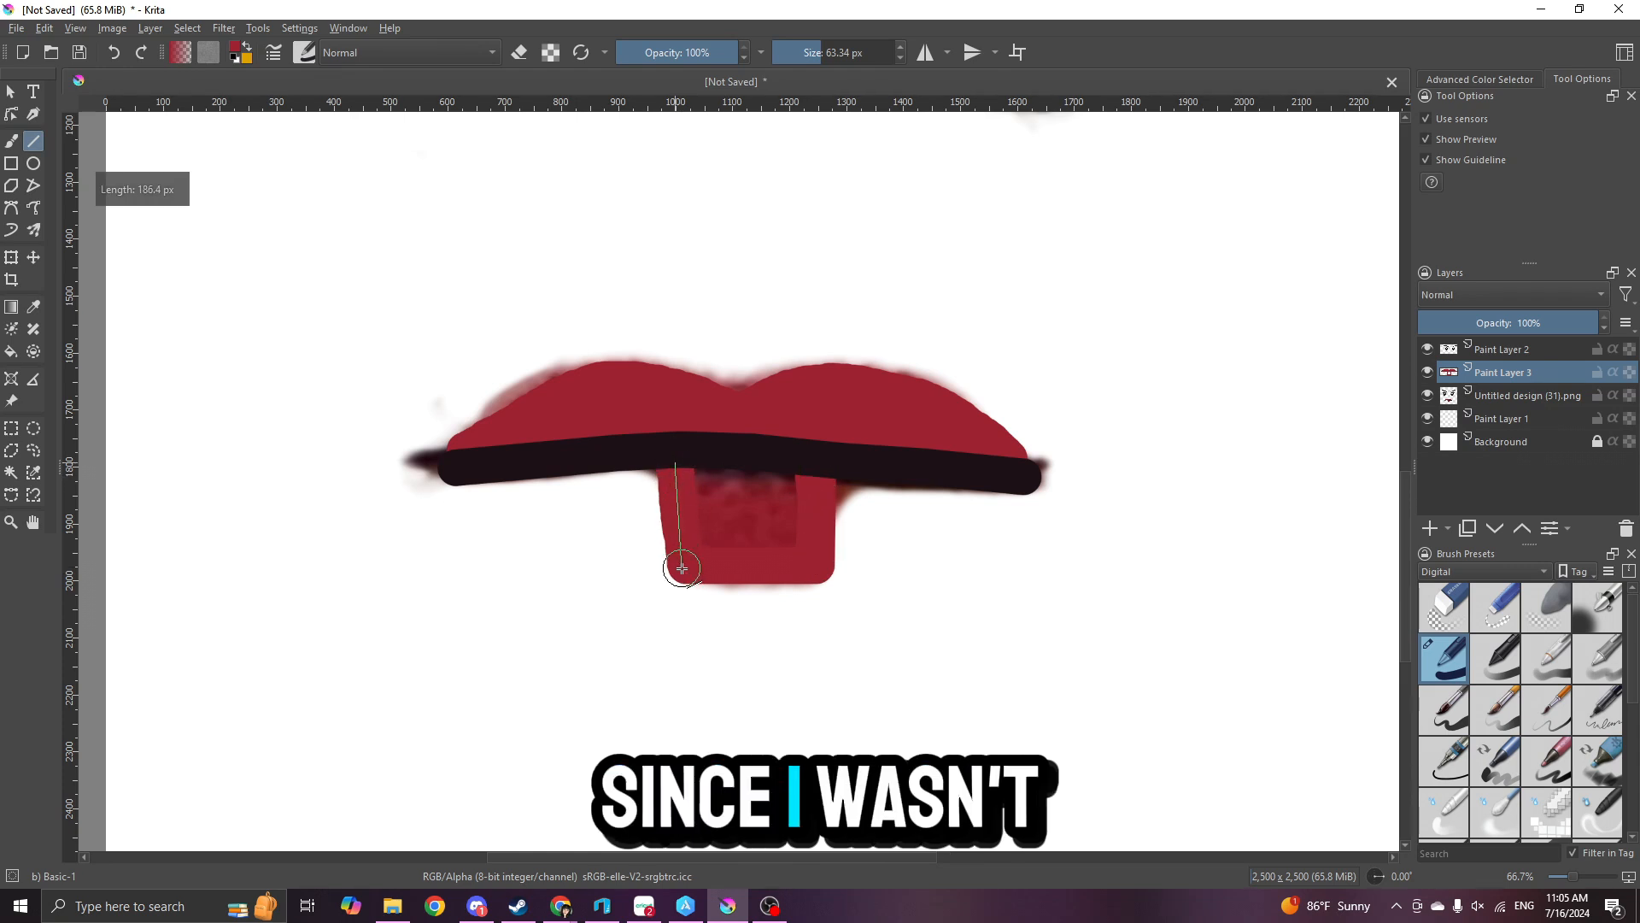
left_click(12, 161)
left_click_drag(685, 469, 802, 531)
key("b")
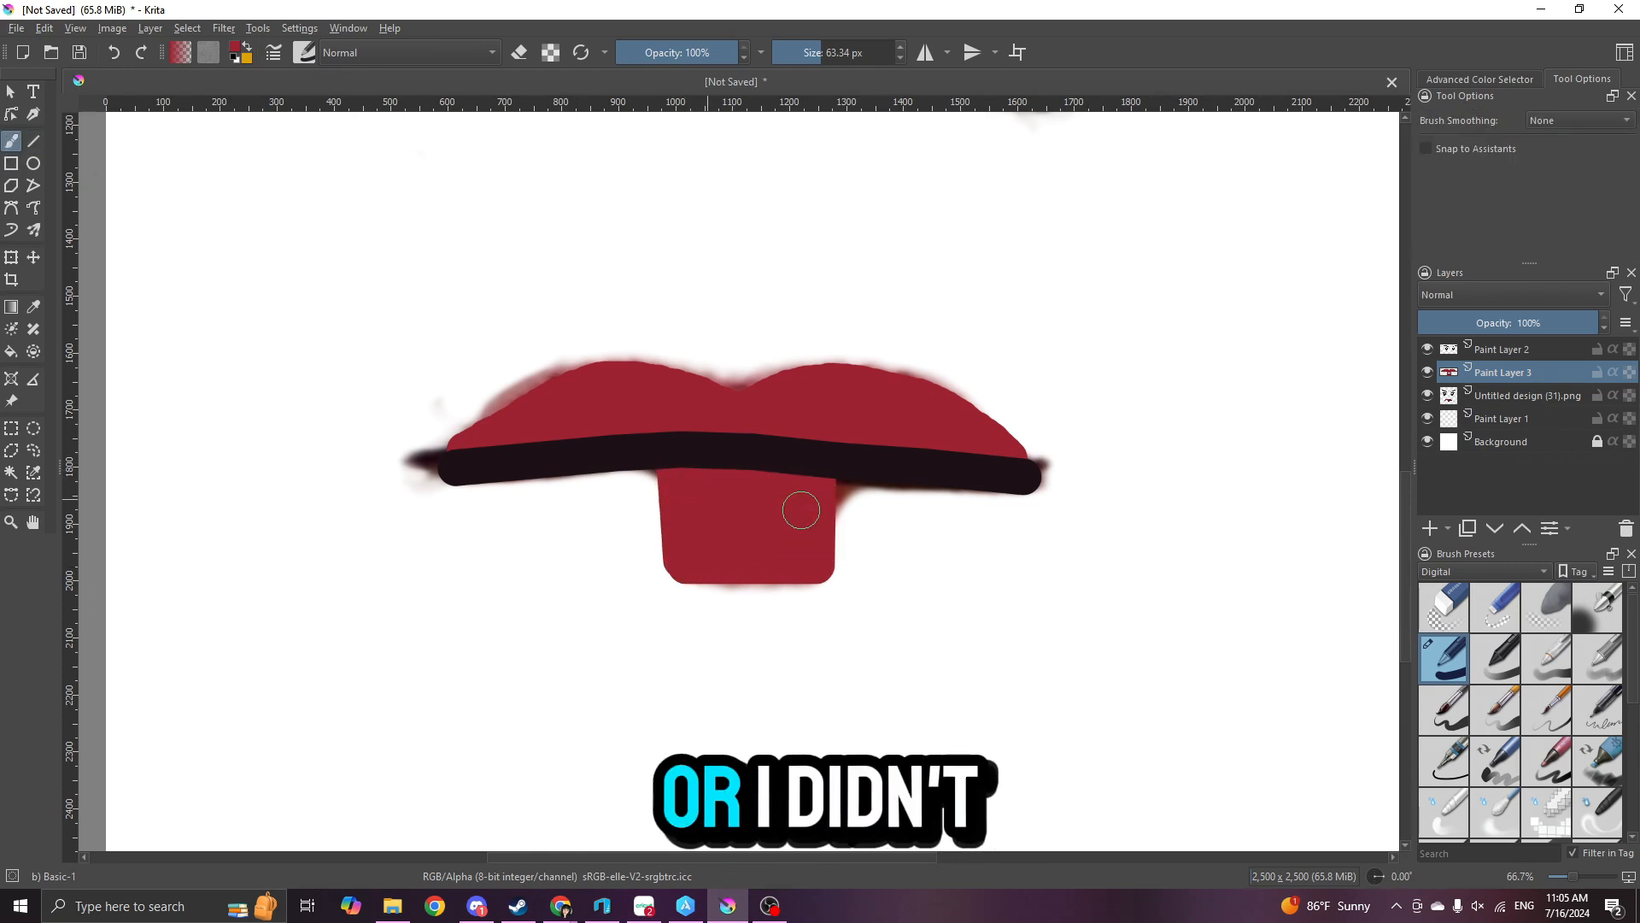
- Hide the reference image and add a round red dot about 112 px wide on each cheek below the eyes
scroll(854, 653, "down", 1)
left_click(1428, 396)
scroll(752, 564, "down", 2)
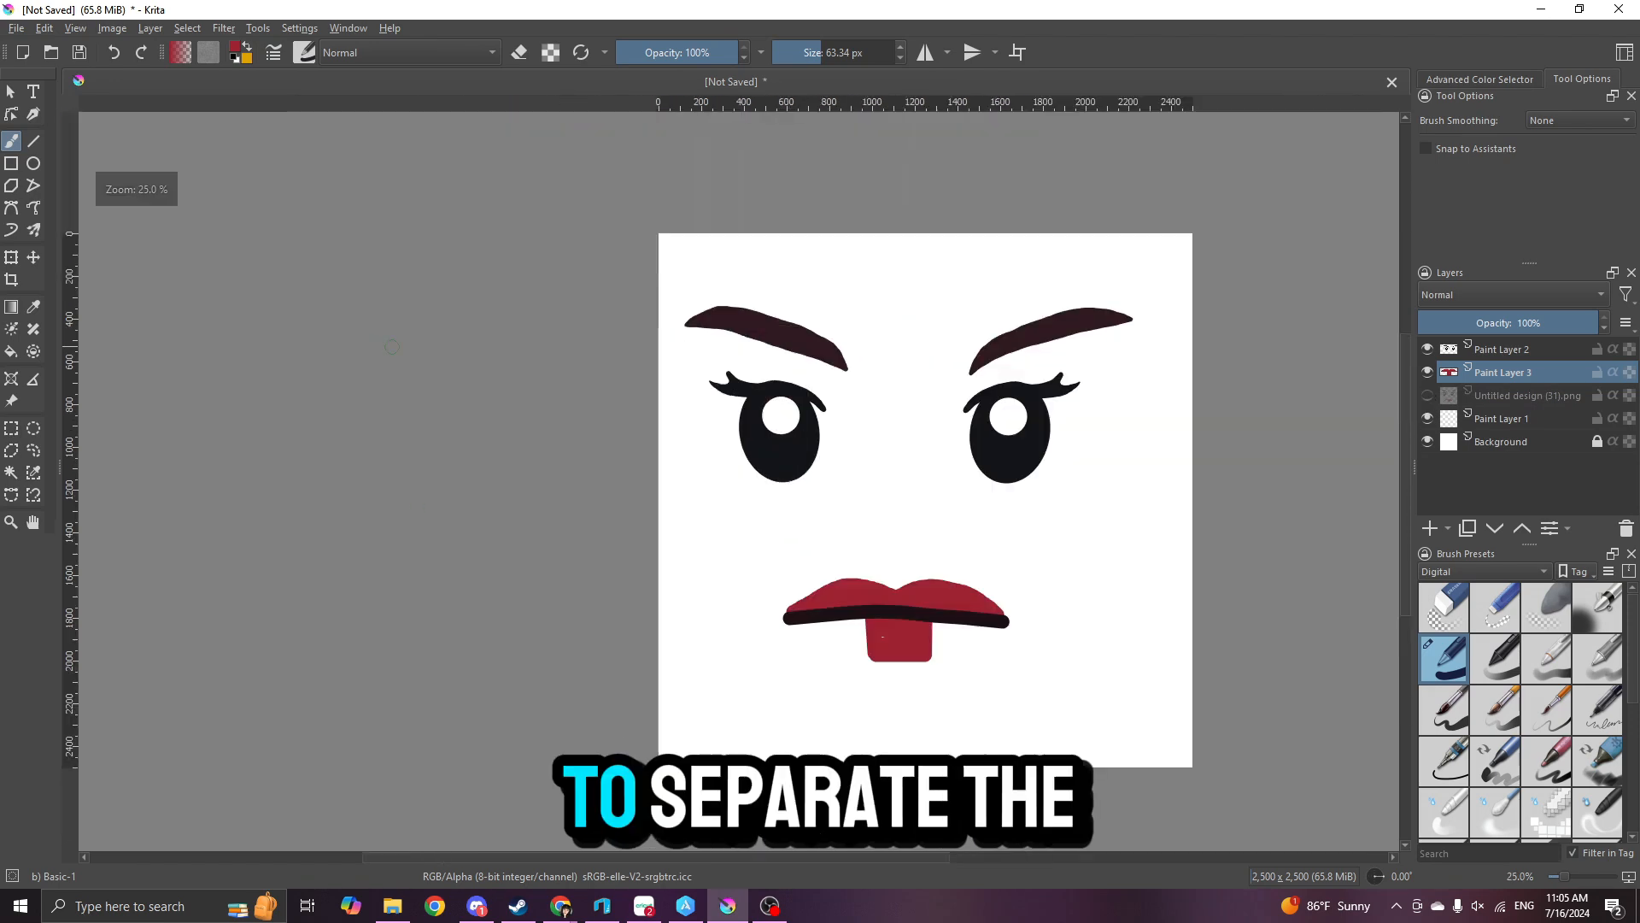
scroll(734, 555, "up", 2)
scroll(854, 589, "down", 2)
scroll(944, 607, "up", 2)
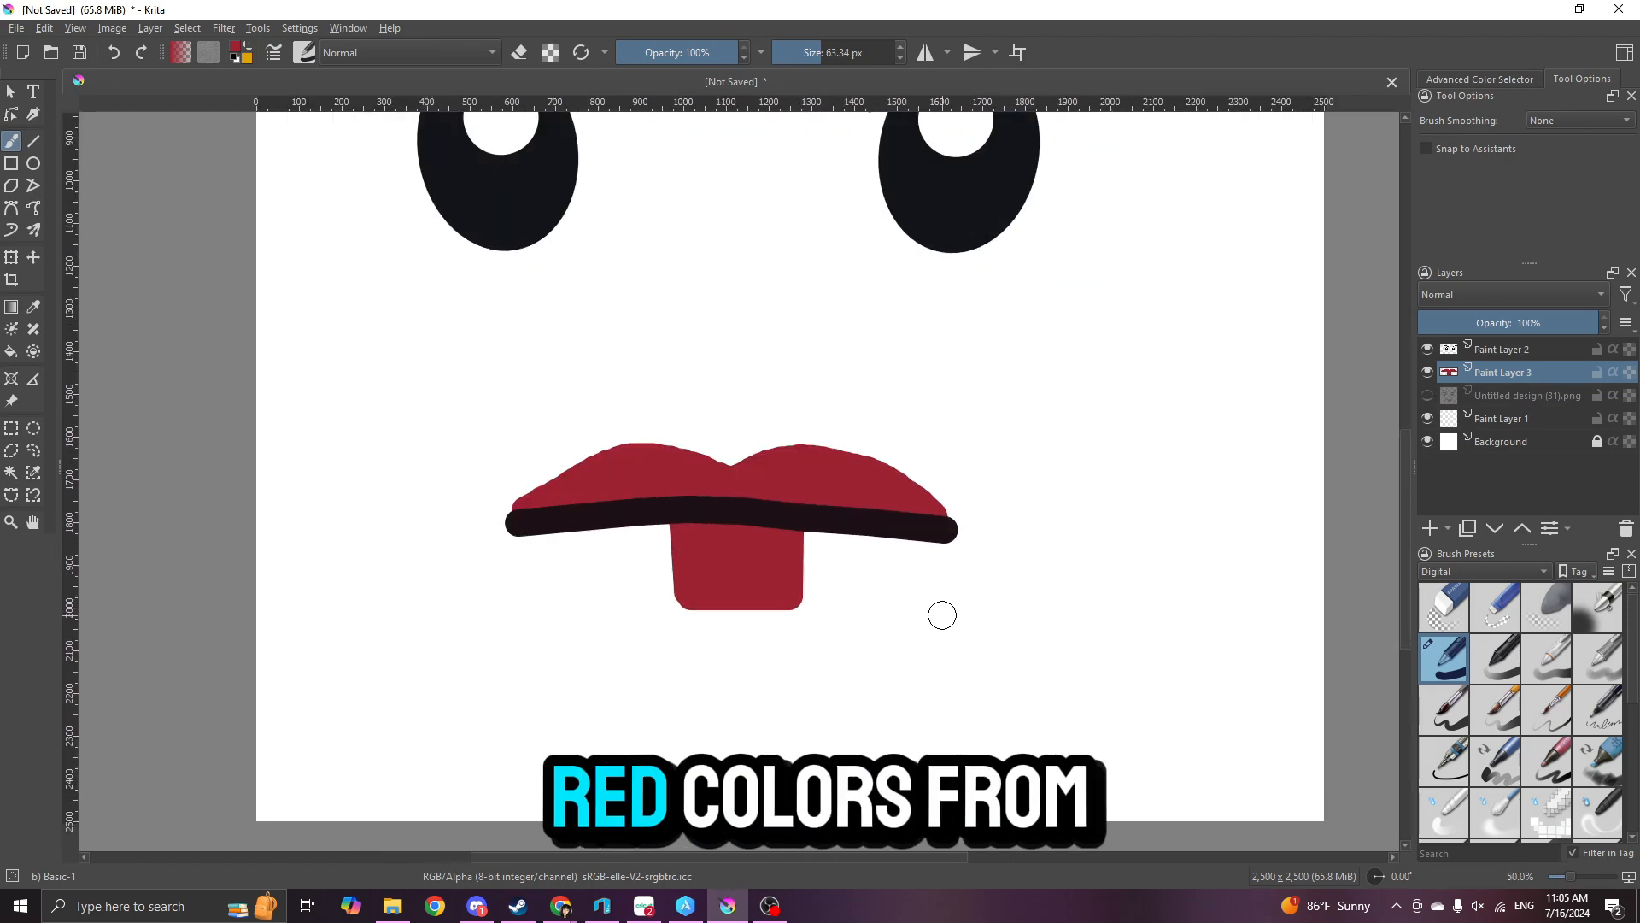
scroll(760, 604, "down", 2)
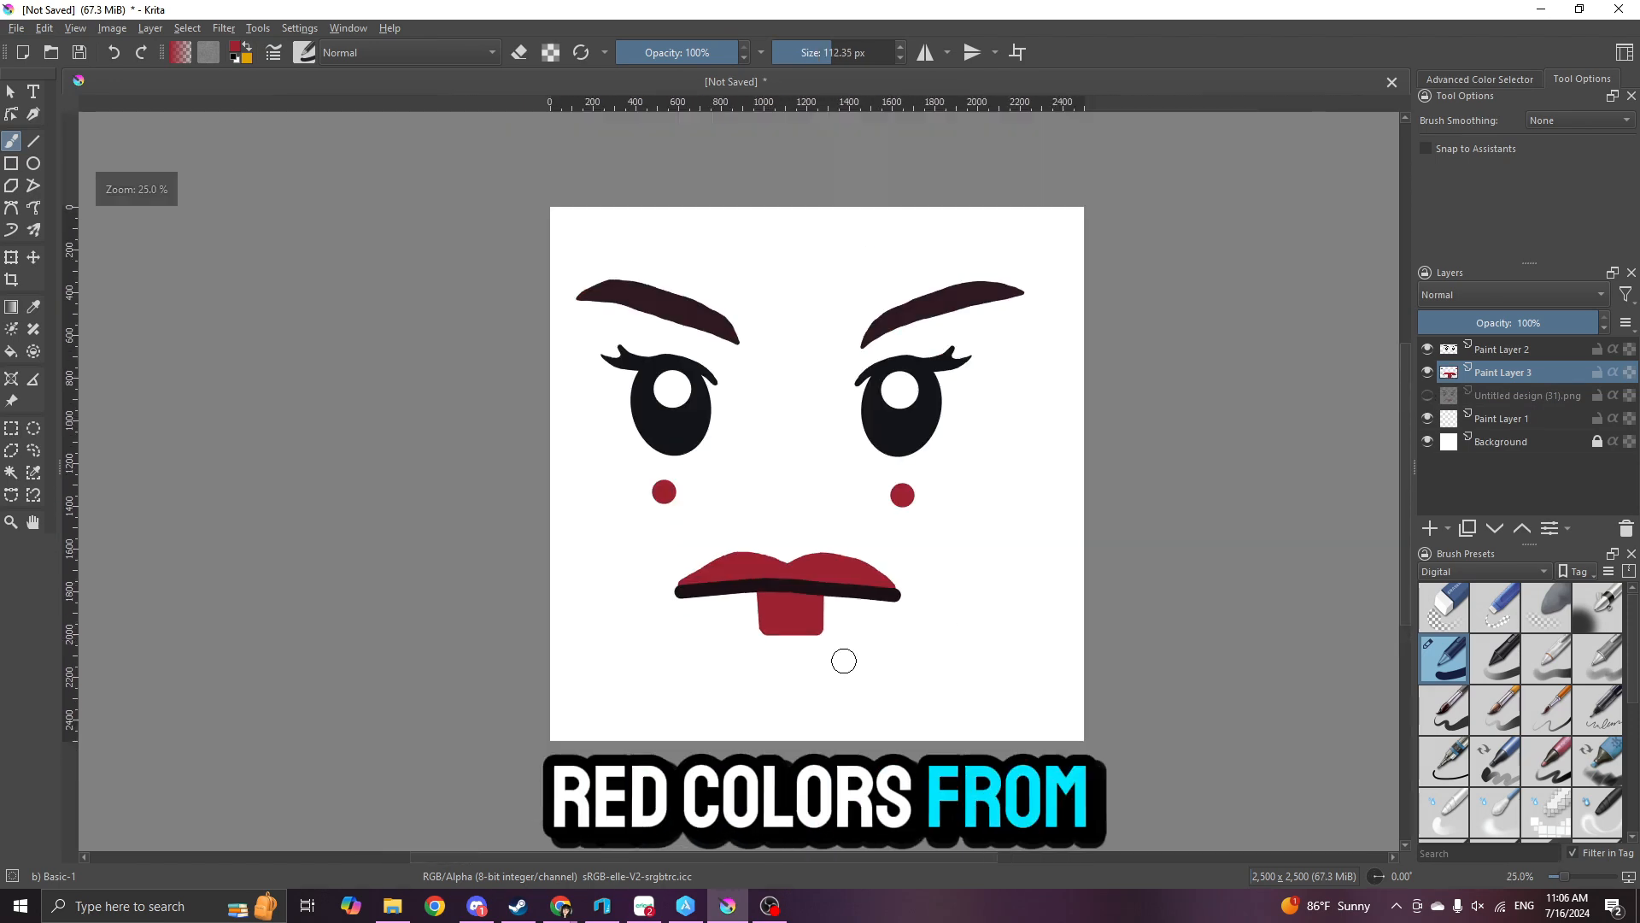
scroll(910, 686, "up", 1)
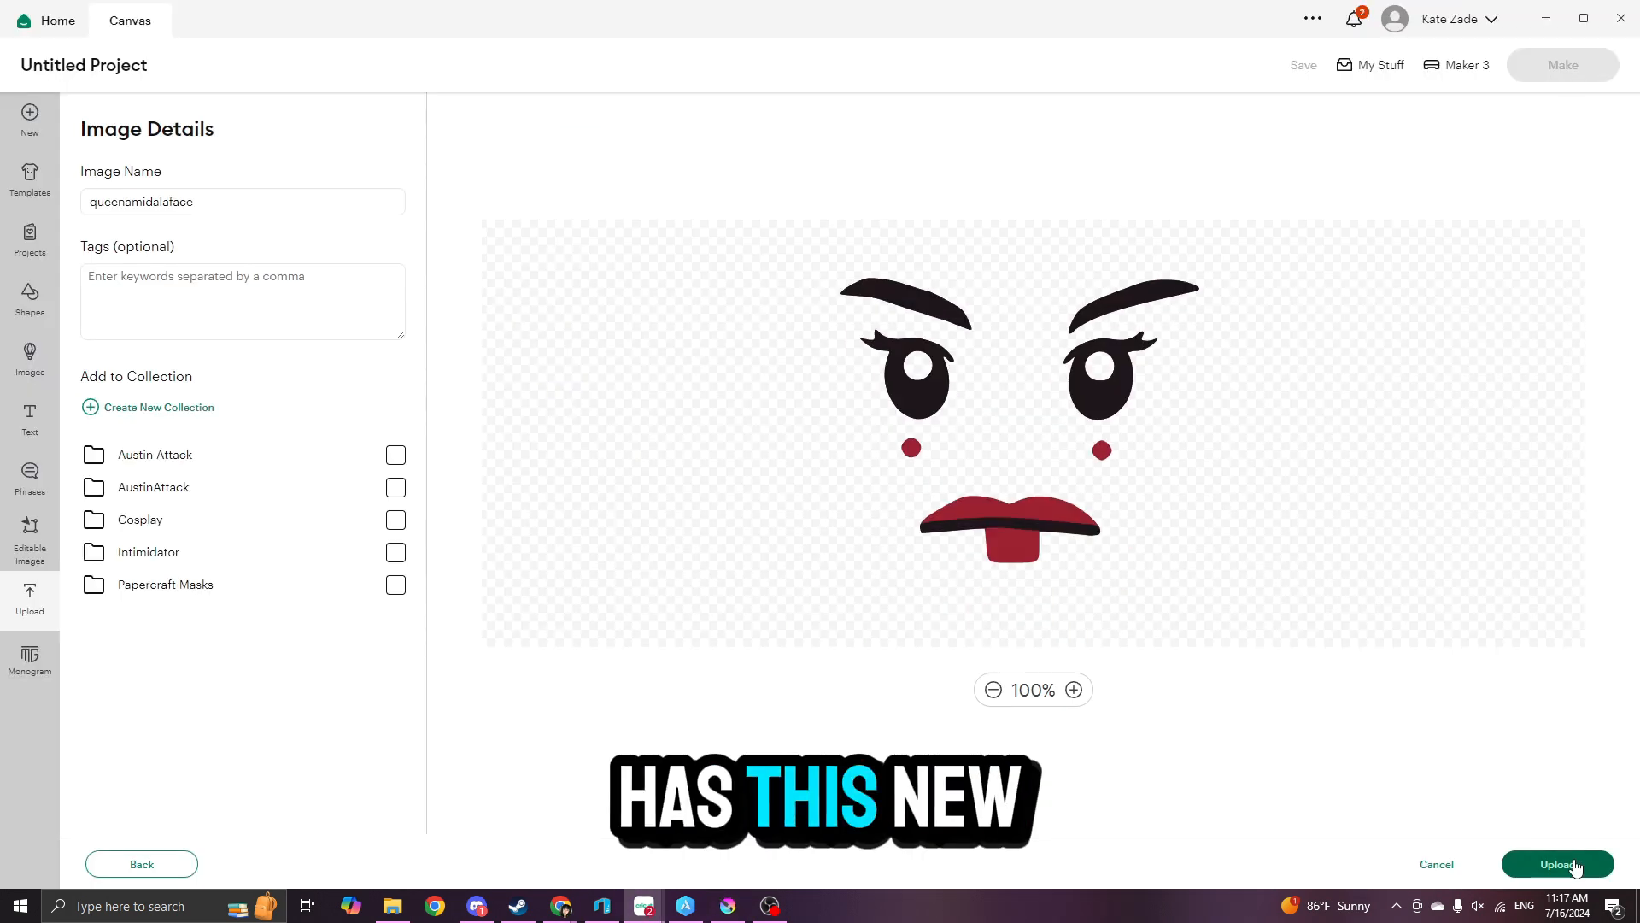
- In Cricut Design Space, upload the queenamidalaface image and ungroup it, separating its black and red layers on the canvas
left_click(1564, 864)
left_click(1407, 154)
left_click_drag(227, 323, 725, 366)
left_click(1504, 203)
left_click(1519, 264)
- Scale and reposition the black and red face layers together, and choose Vinyl as the base material for cutting
left_click(379, 316)
left_click_drag(817, 229, 363, 412)
left_click_drag(797, 408, 1032, 568)
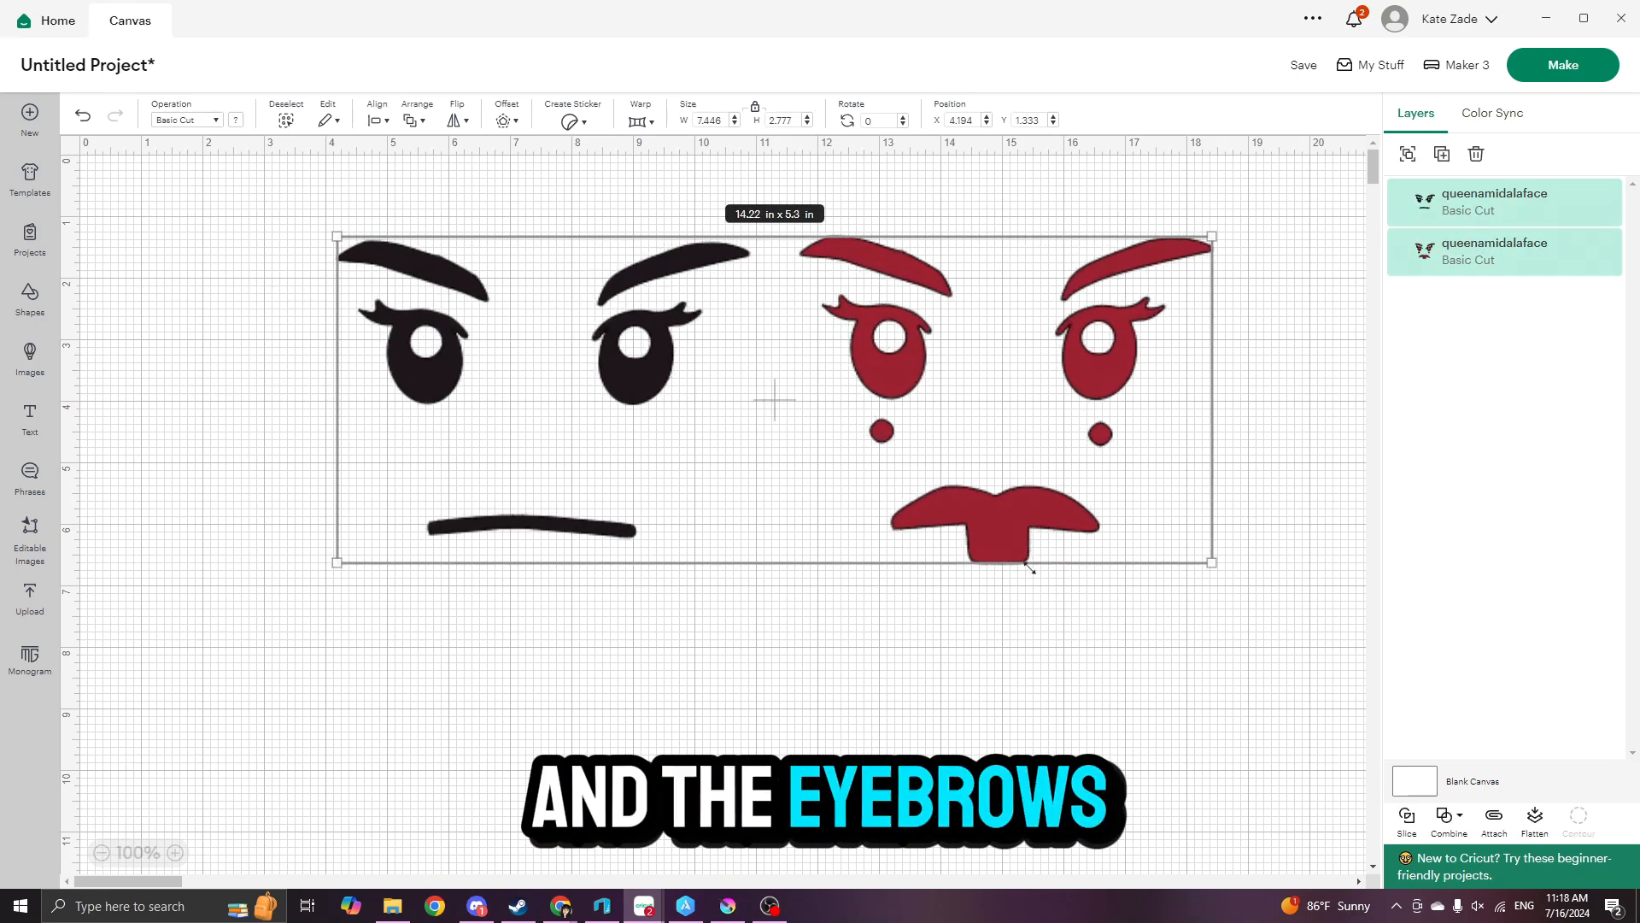
left_click_drag(889, 393, 642, 368)
left_click_drag(968, 536, 917, 520)
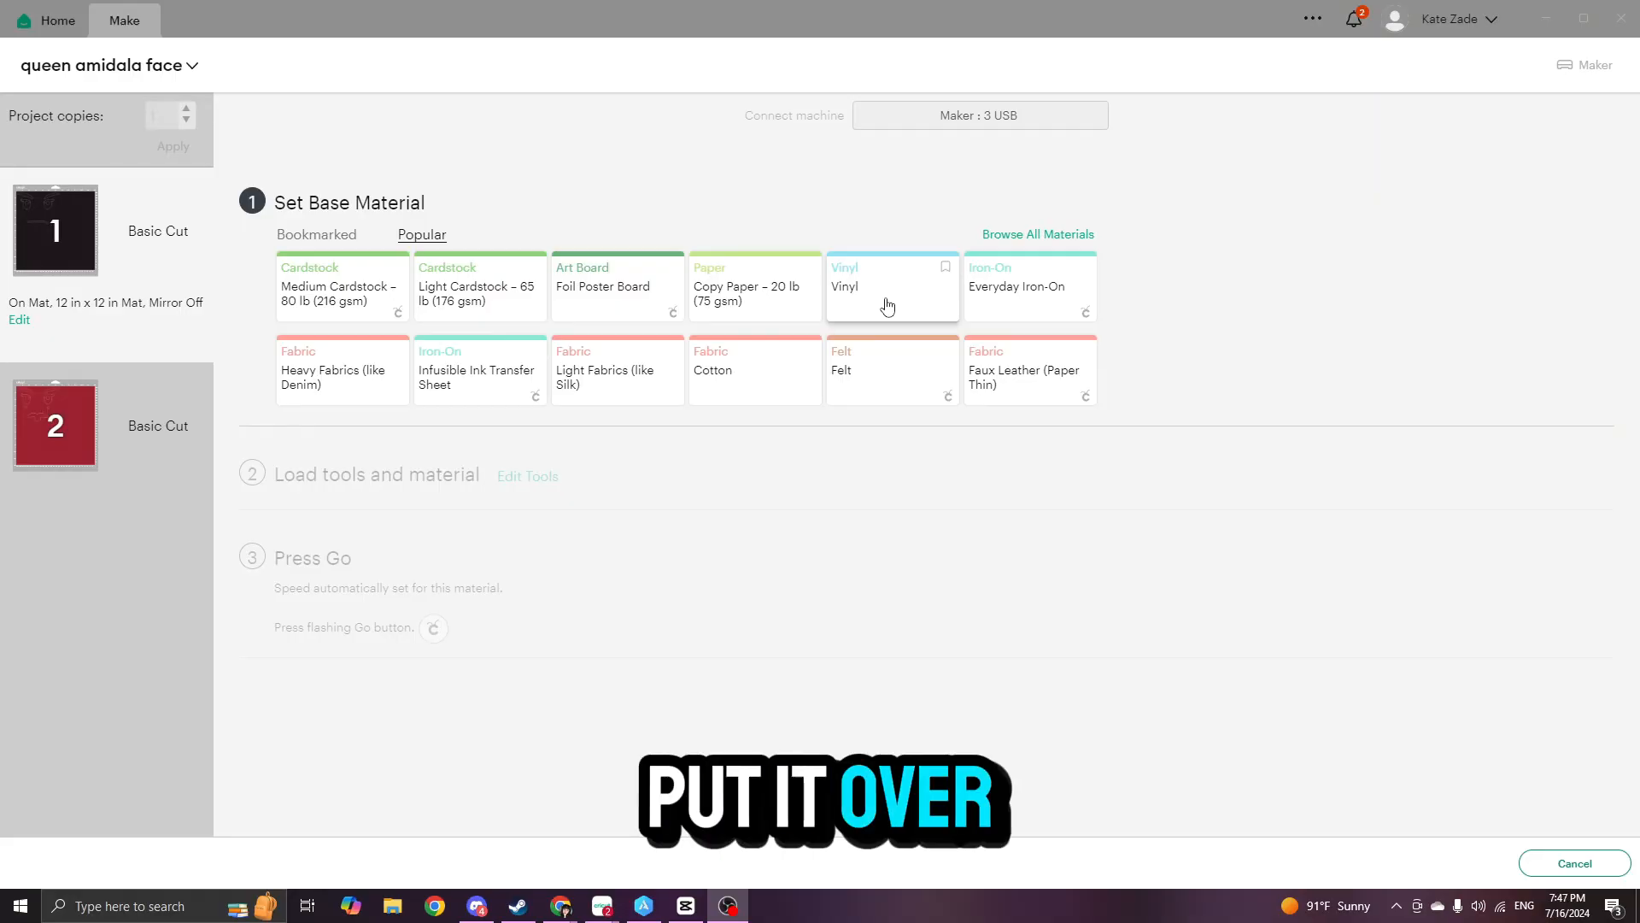
left_click(888, 306)
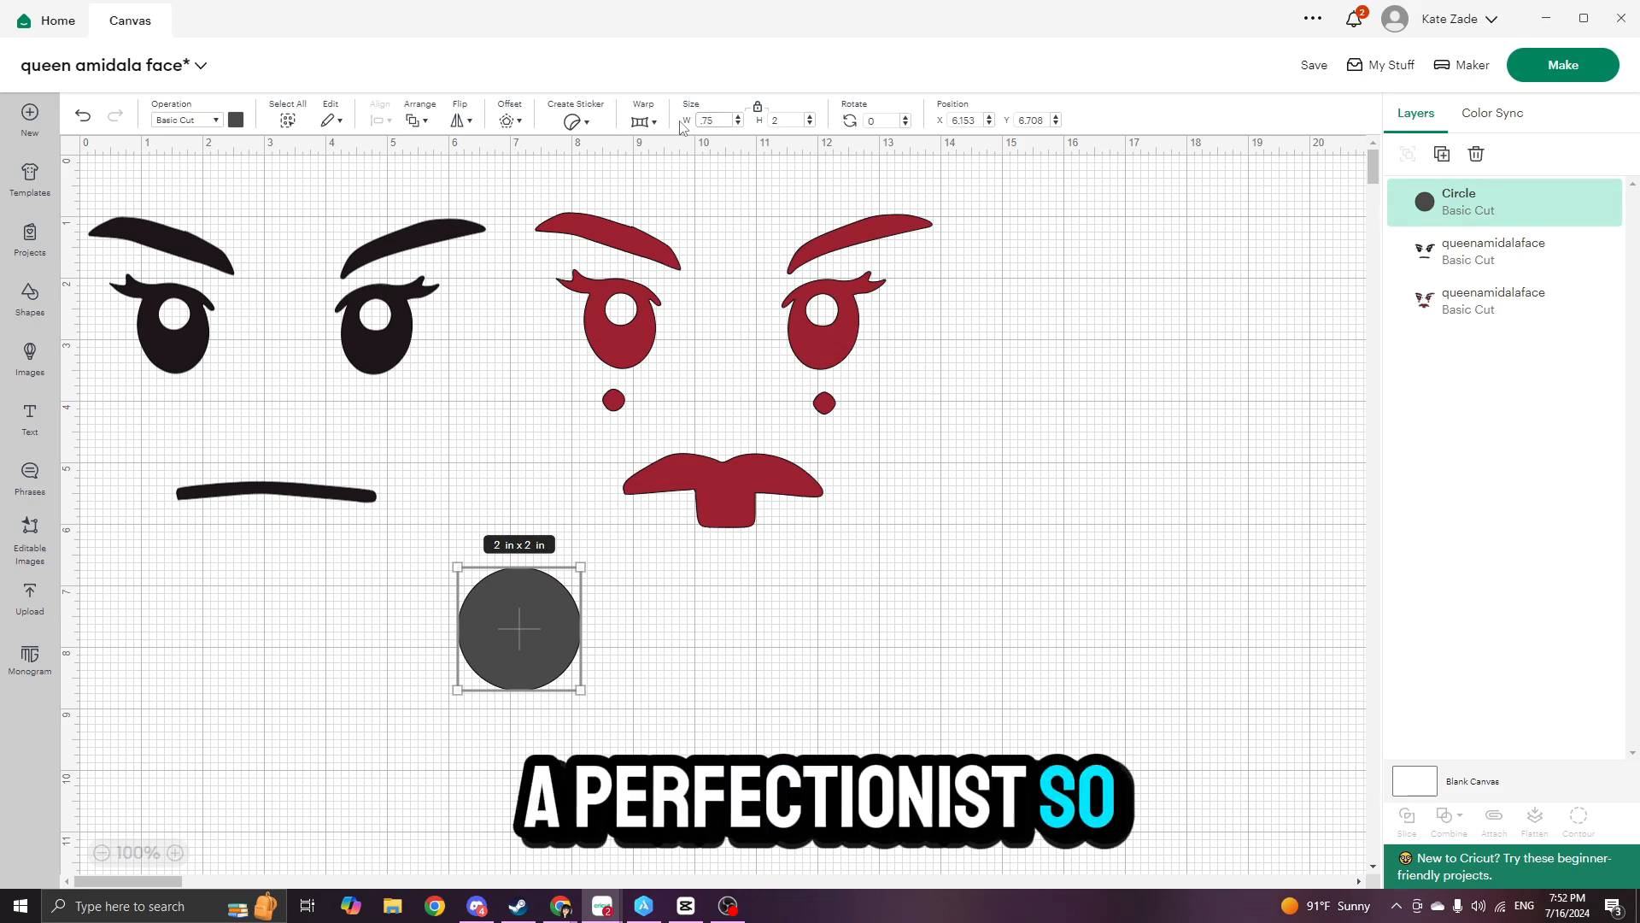
- Set the circle's diameter to 0.375 in and place it in the lower part of the black face's left eye
key("Return")
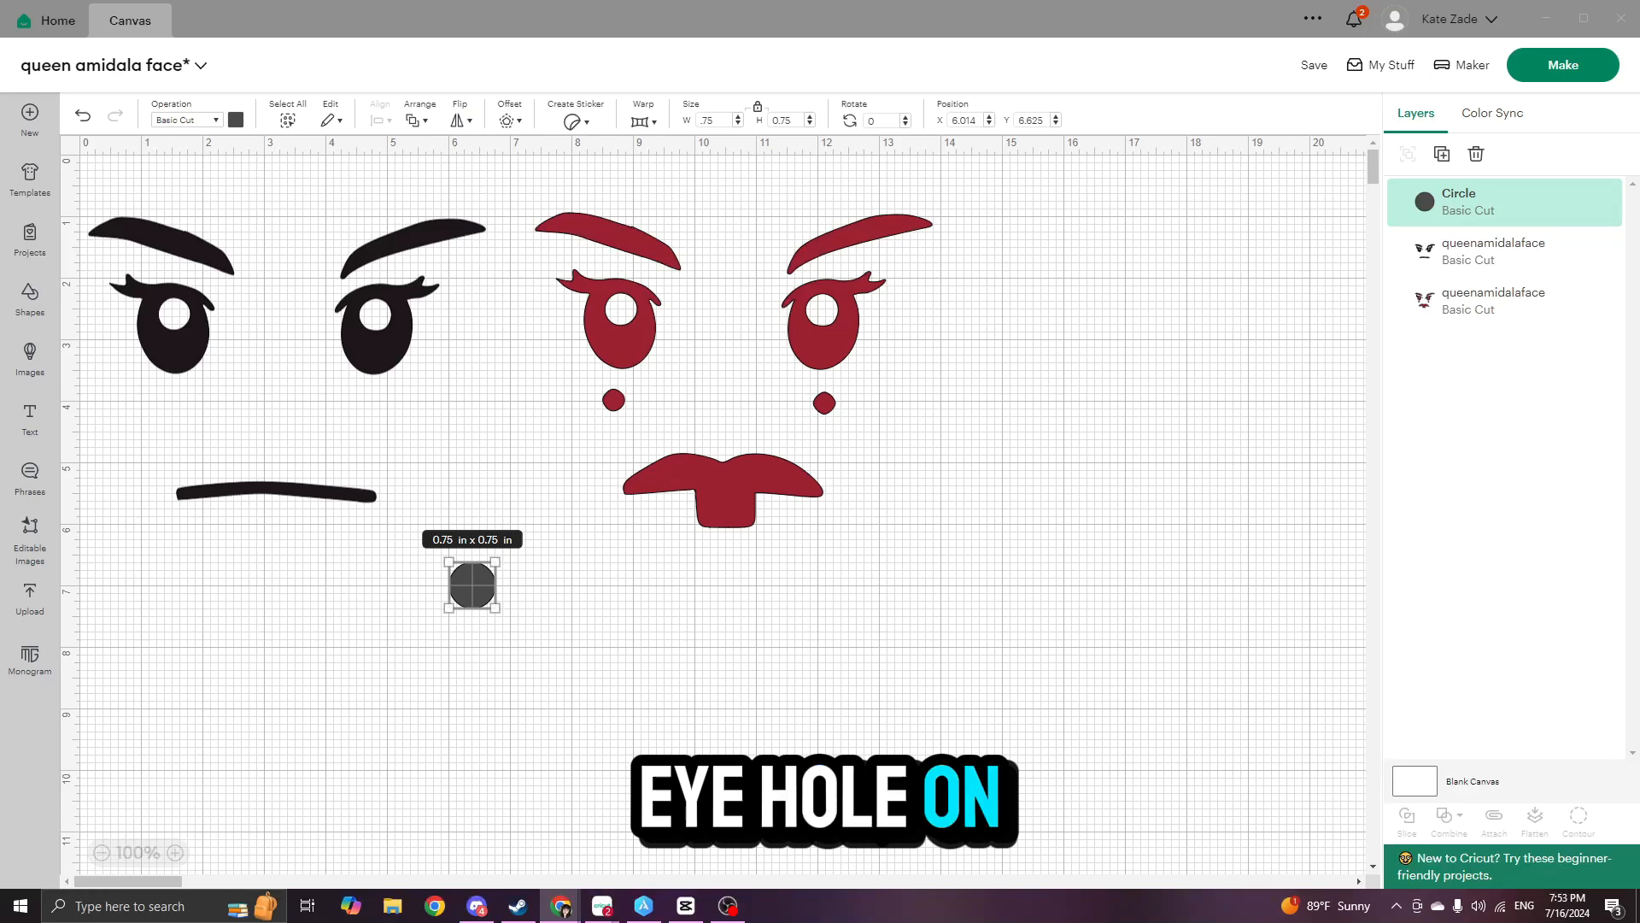
left_click(703, 120)
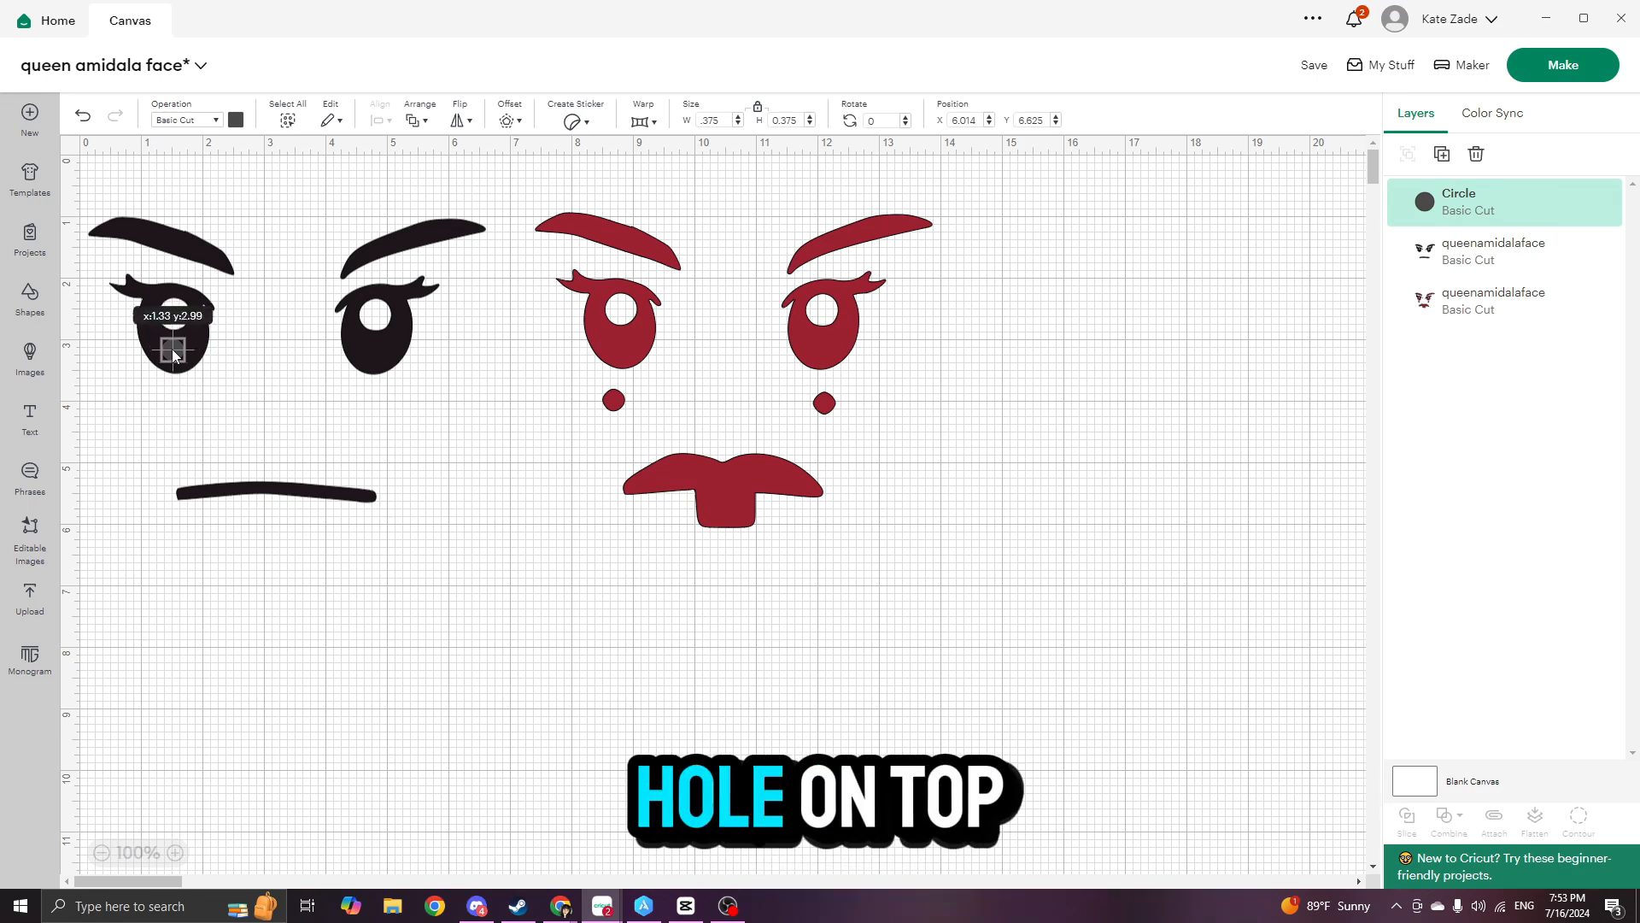
left_click(185, 350)
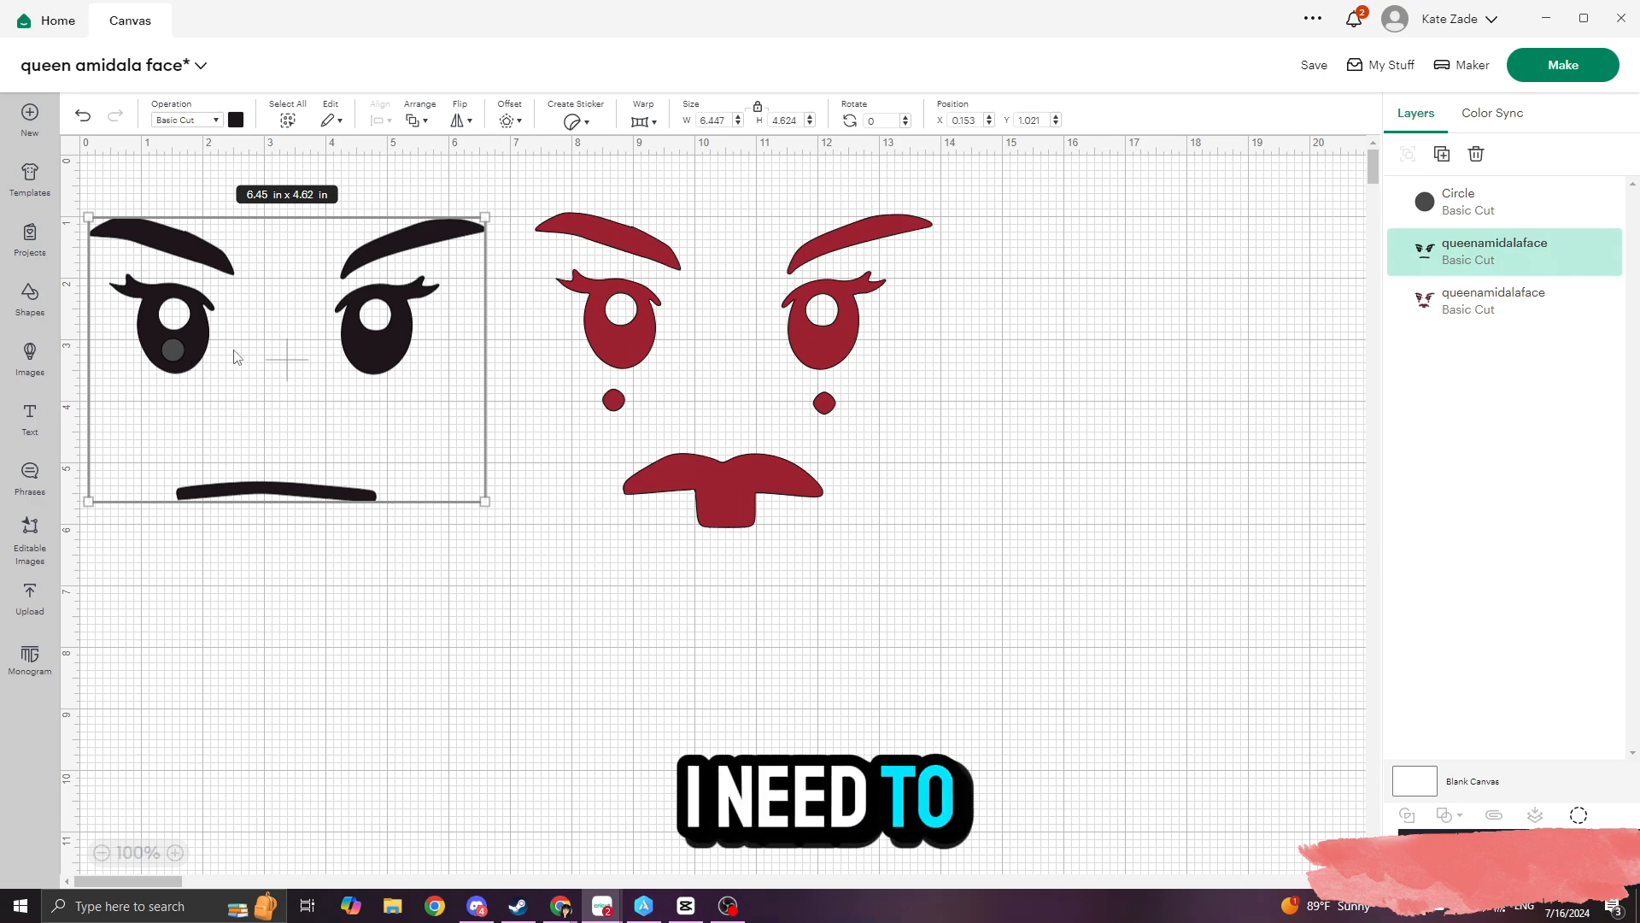
left_click(584, 589)
- Duplicate the circle onto the right eye at X 4.625, Y 3, and set the left eye circle's Y position to 3
left_click(171, 349)
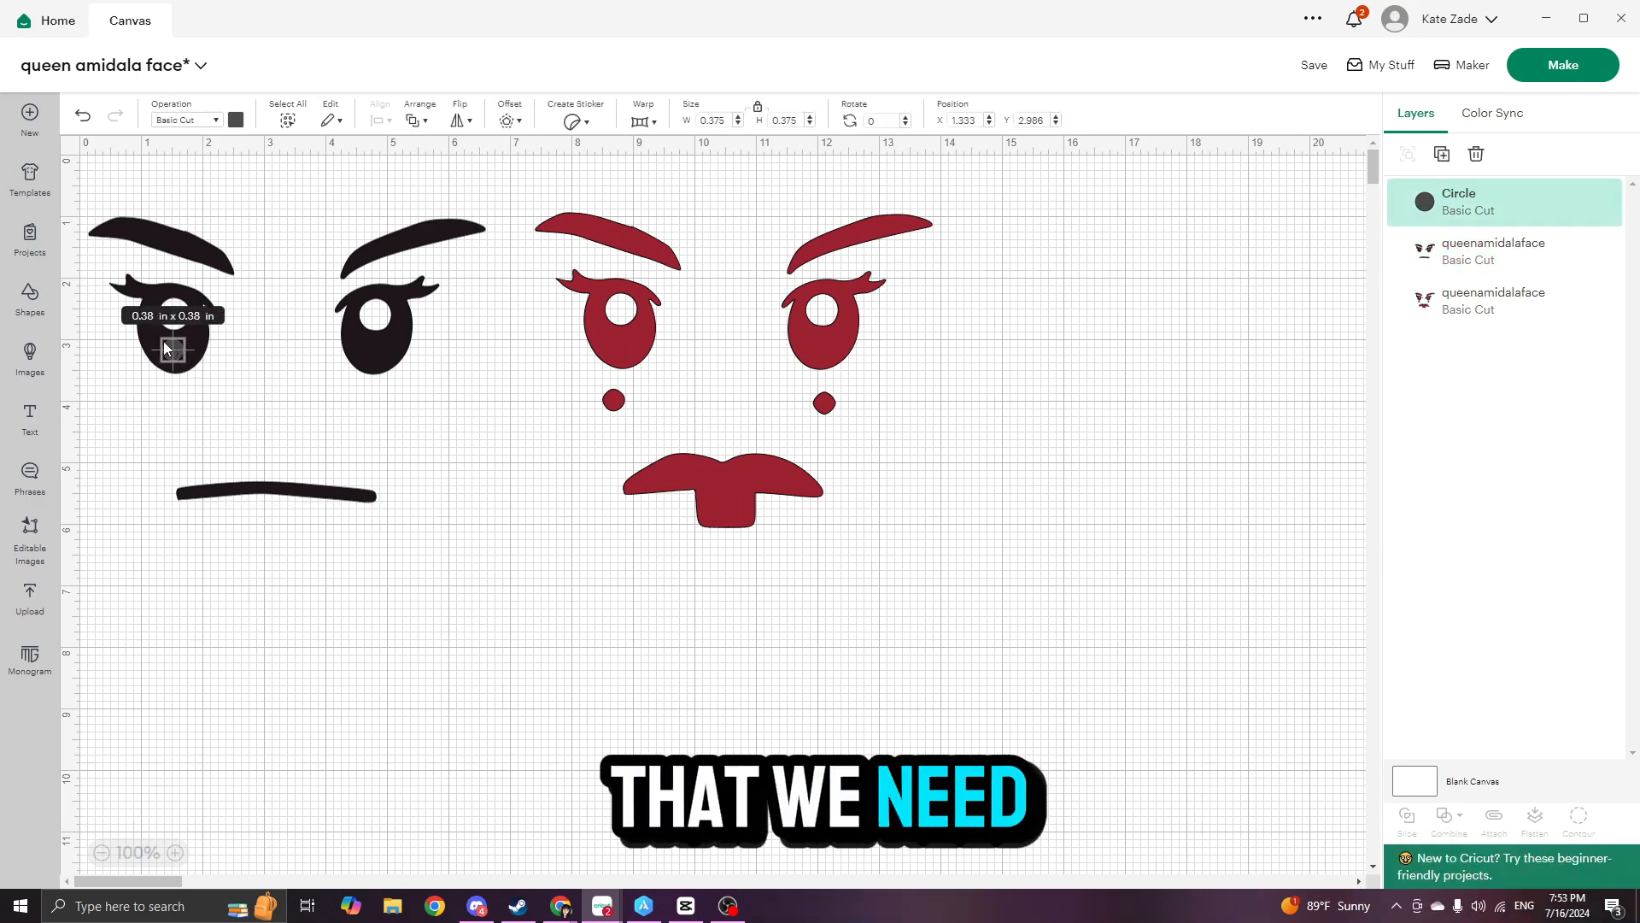
right_click(167, 350)
left_click(200, 433)
left_click_drag(187, 280, 376, 354)
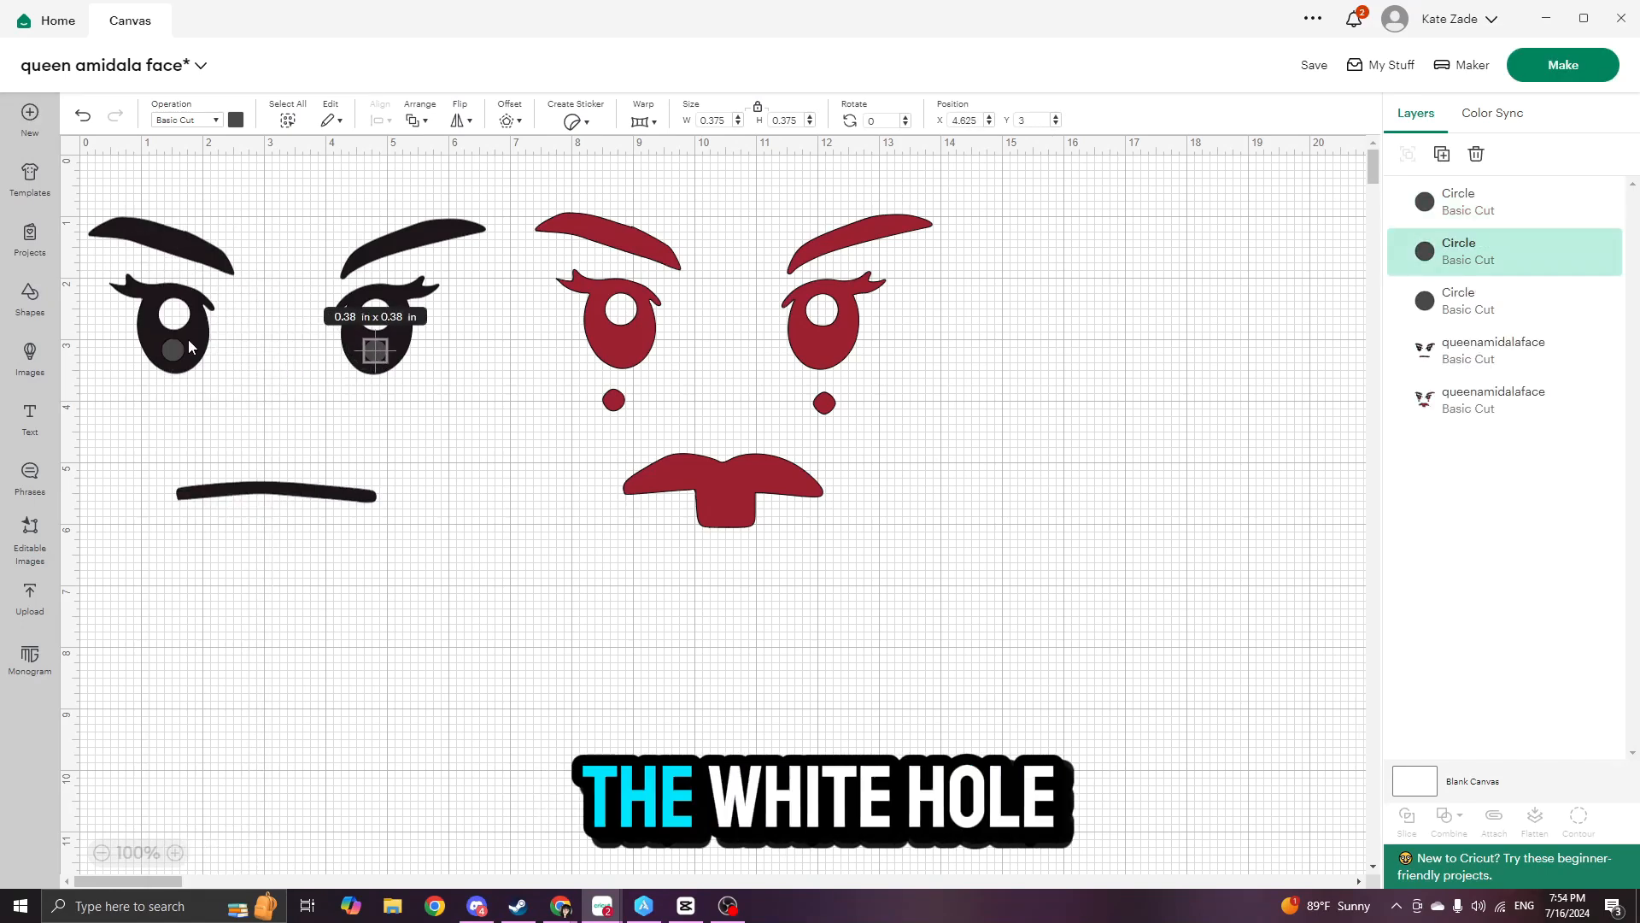
left_click(179, 349)
left_click_drag(1048, 121, 986, 123)
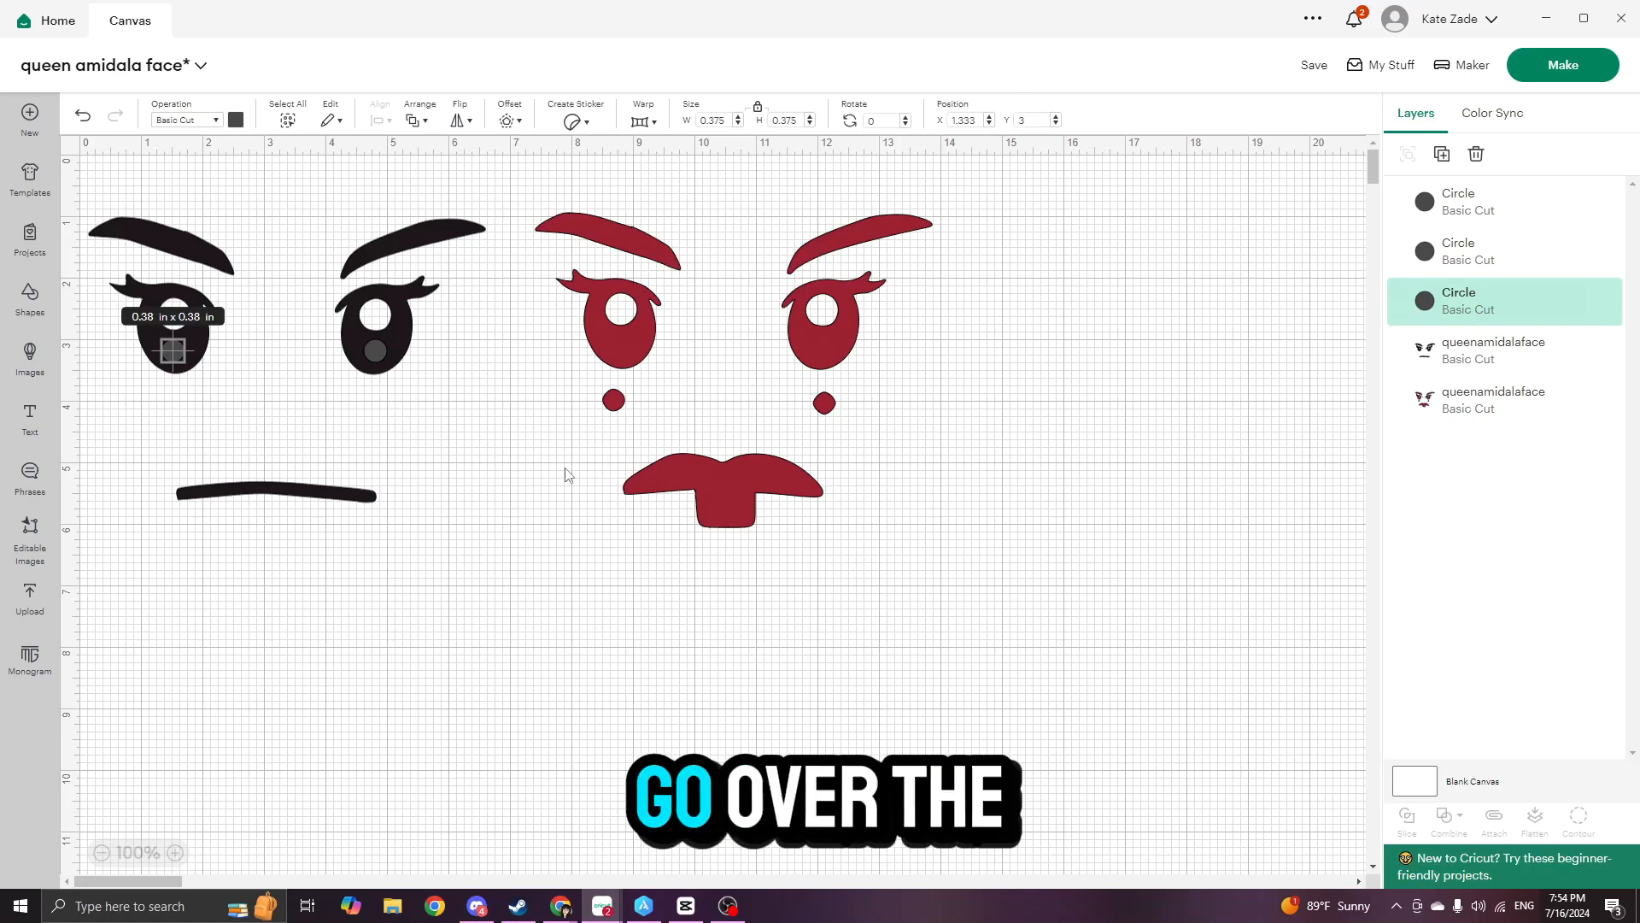
- Try to combine the two eye circles and the black face layer with Unite
left_click(494, 518)
left_click(175, 351)
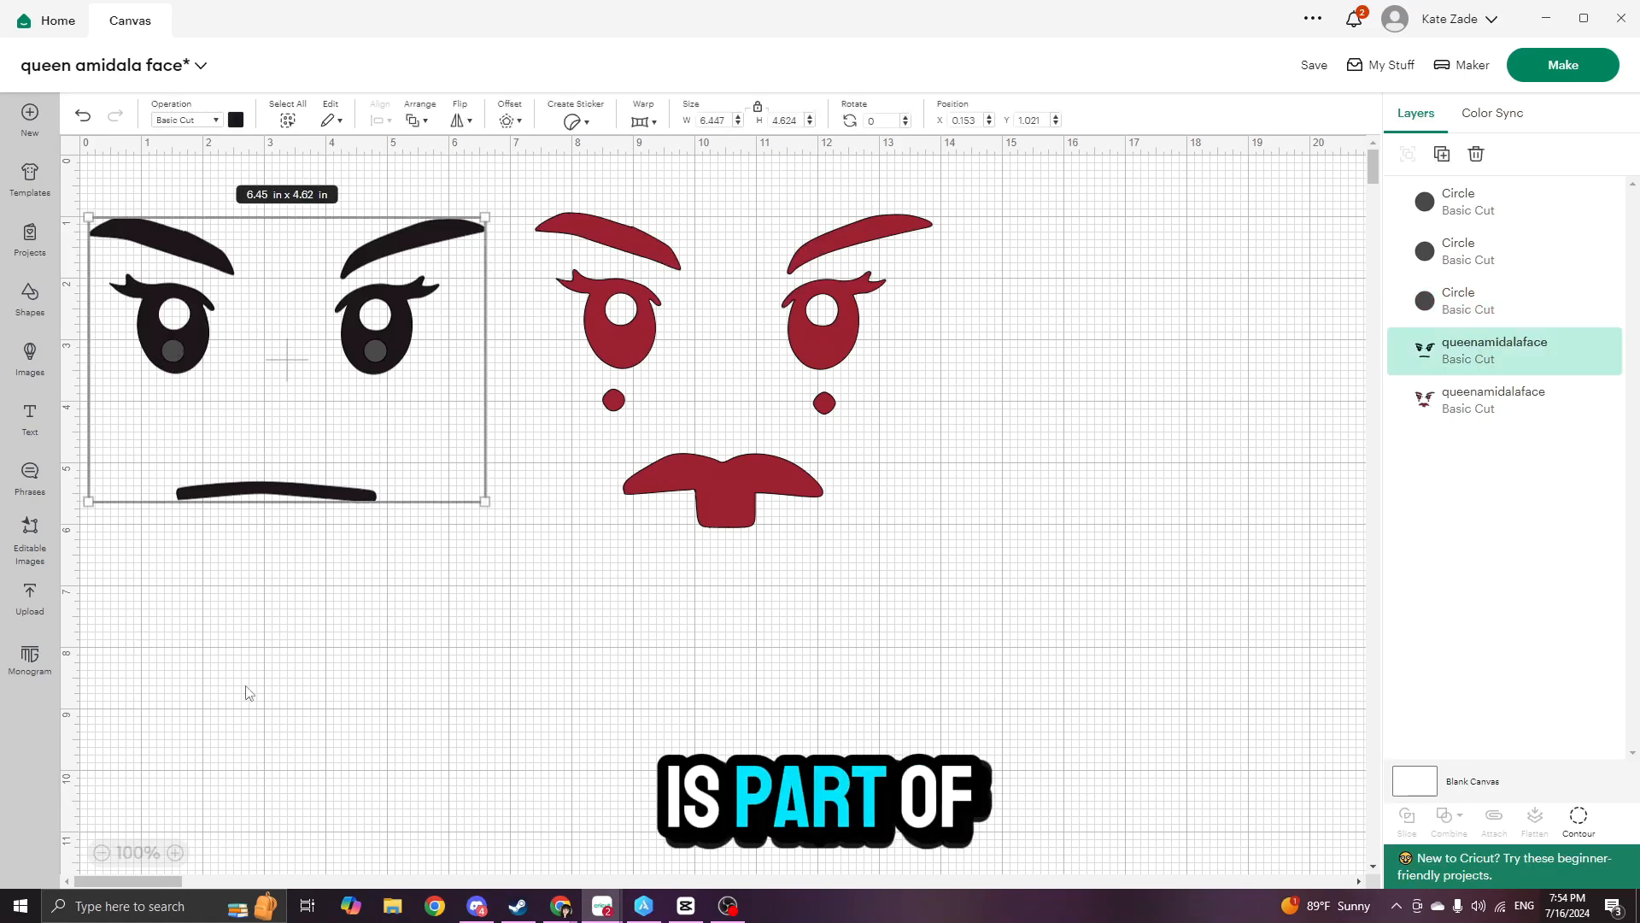
left_click(172, 355)
left_click(377, 361, "shift")
left_click(427, 294, "shift")
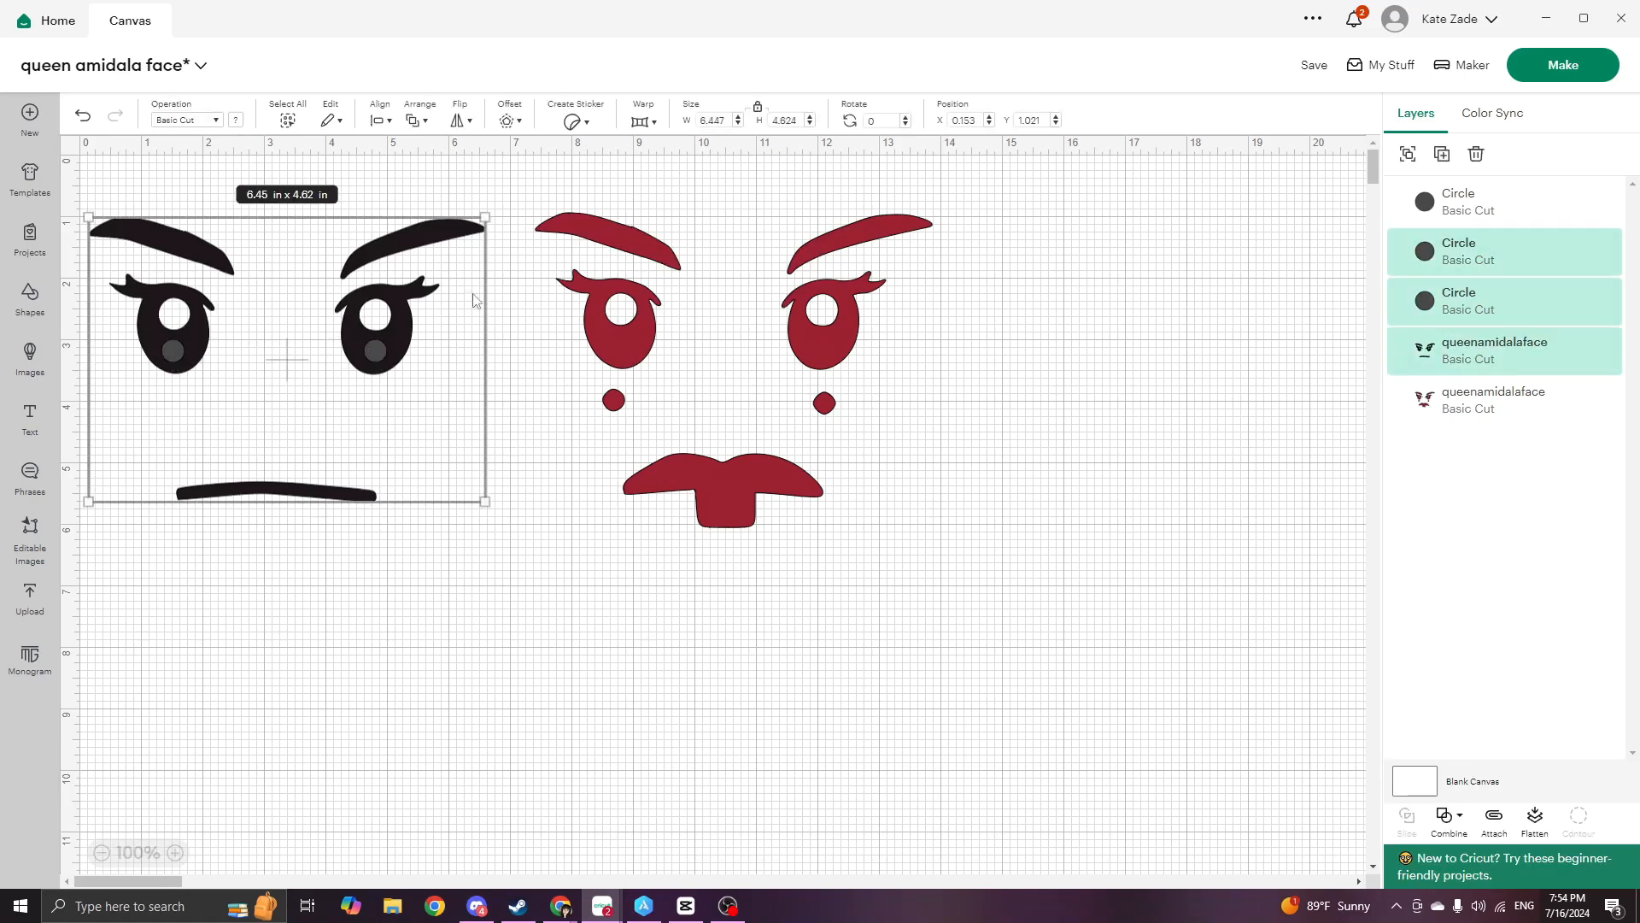
left_click(1463, 820)
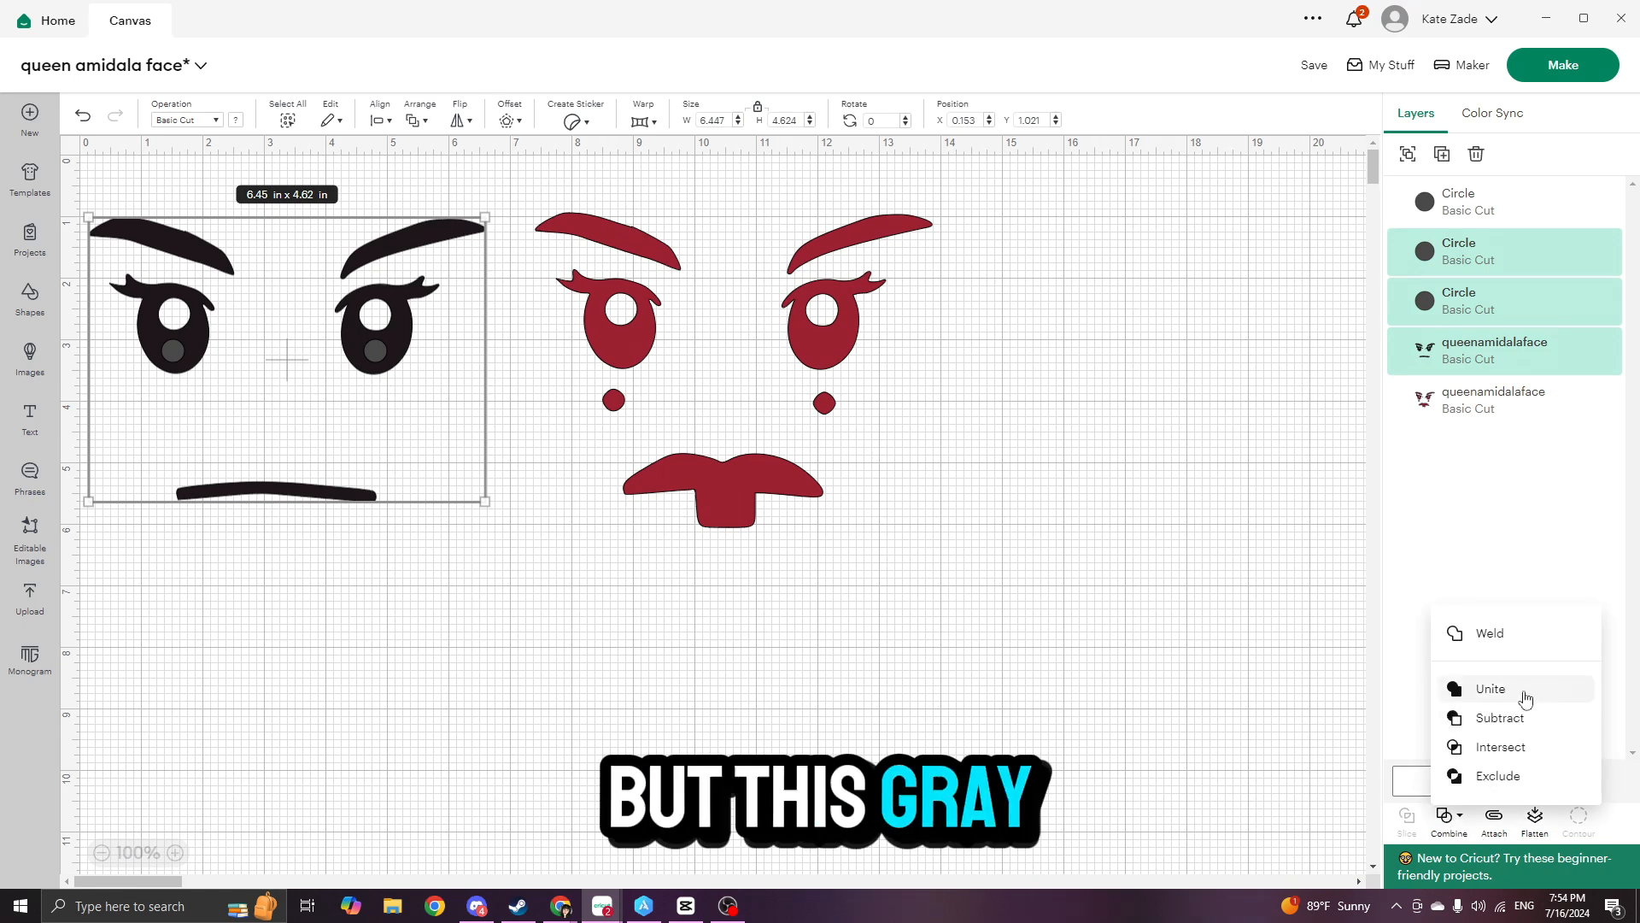
left_click(1491, 689)
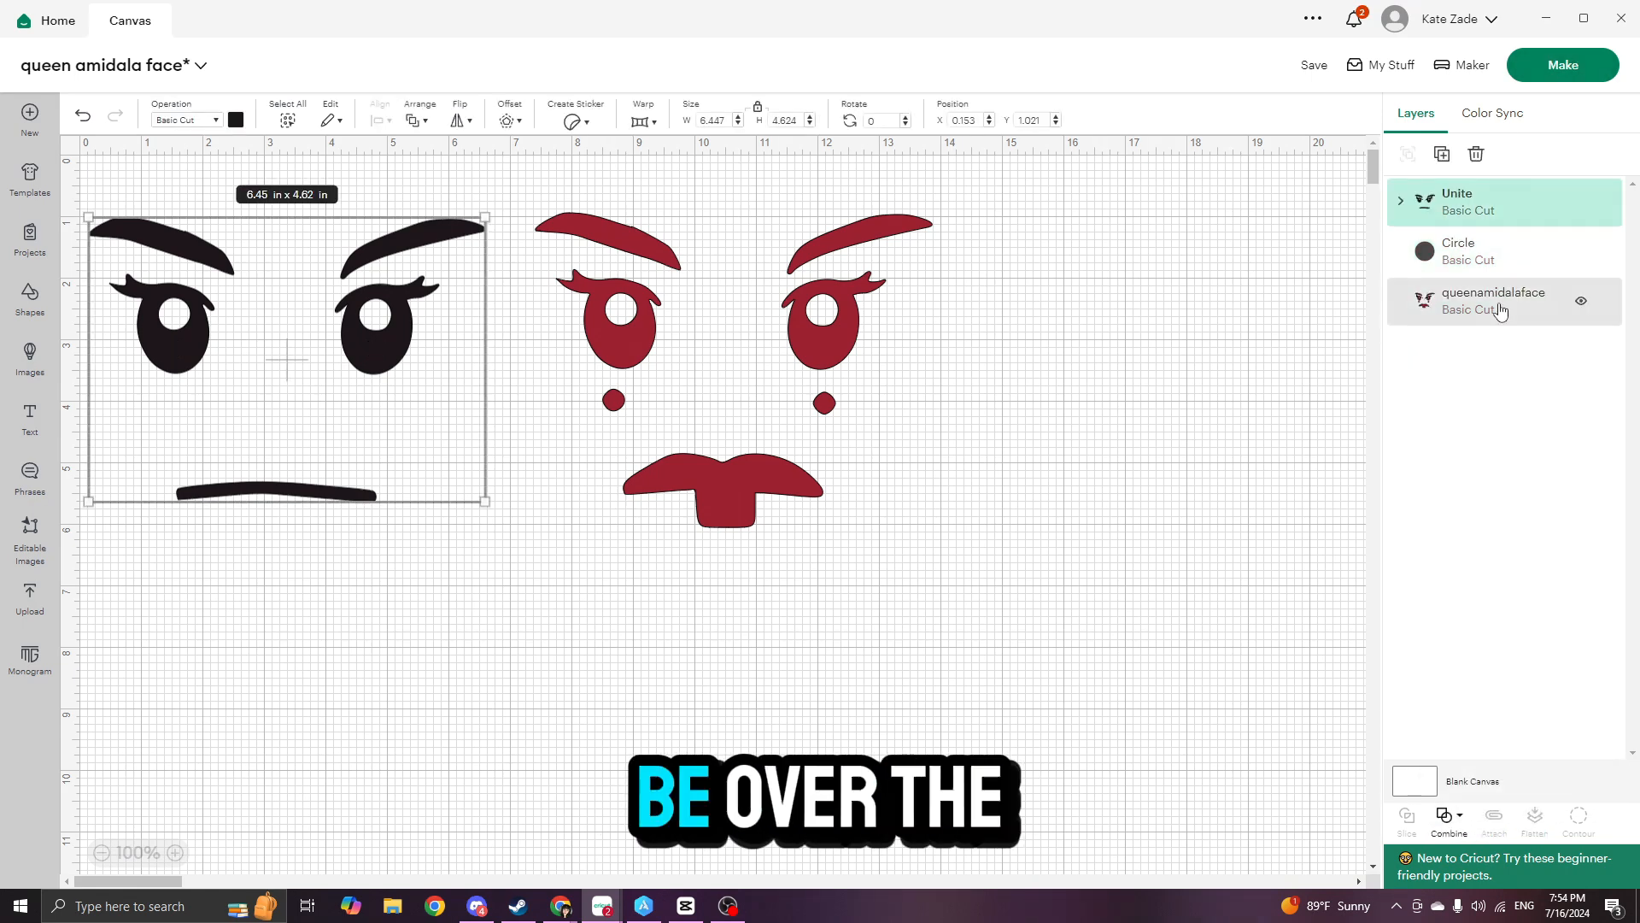
- Preview the cutting mats, return to the canvas and undo the Unite operation
left_click(1584, 70)
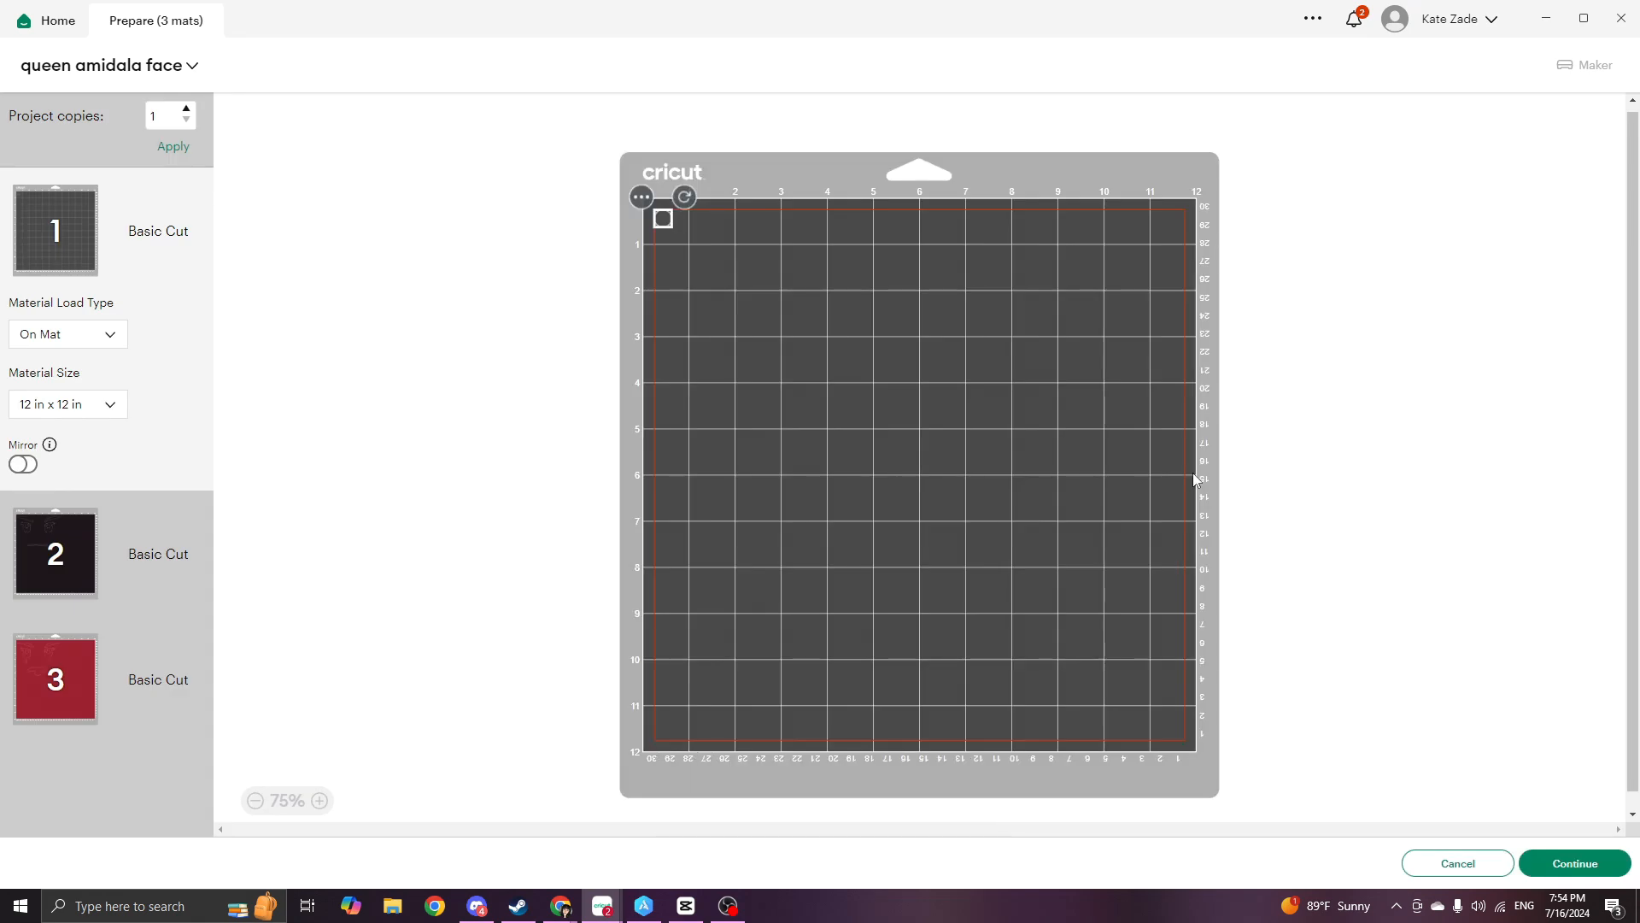
left_click(1476, 864)
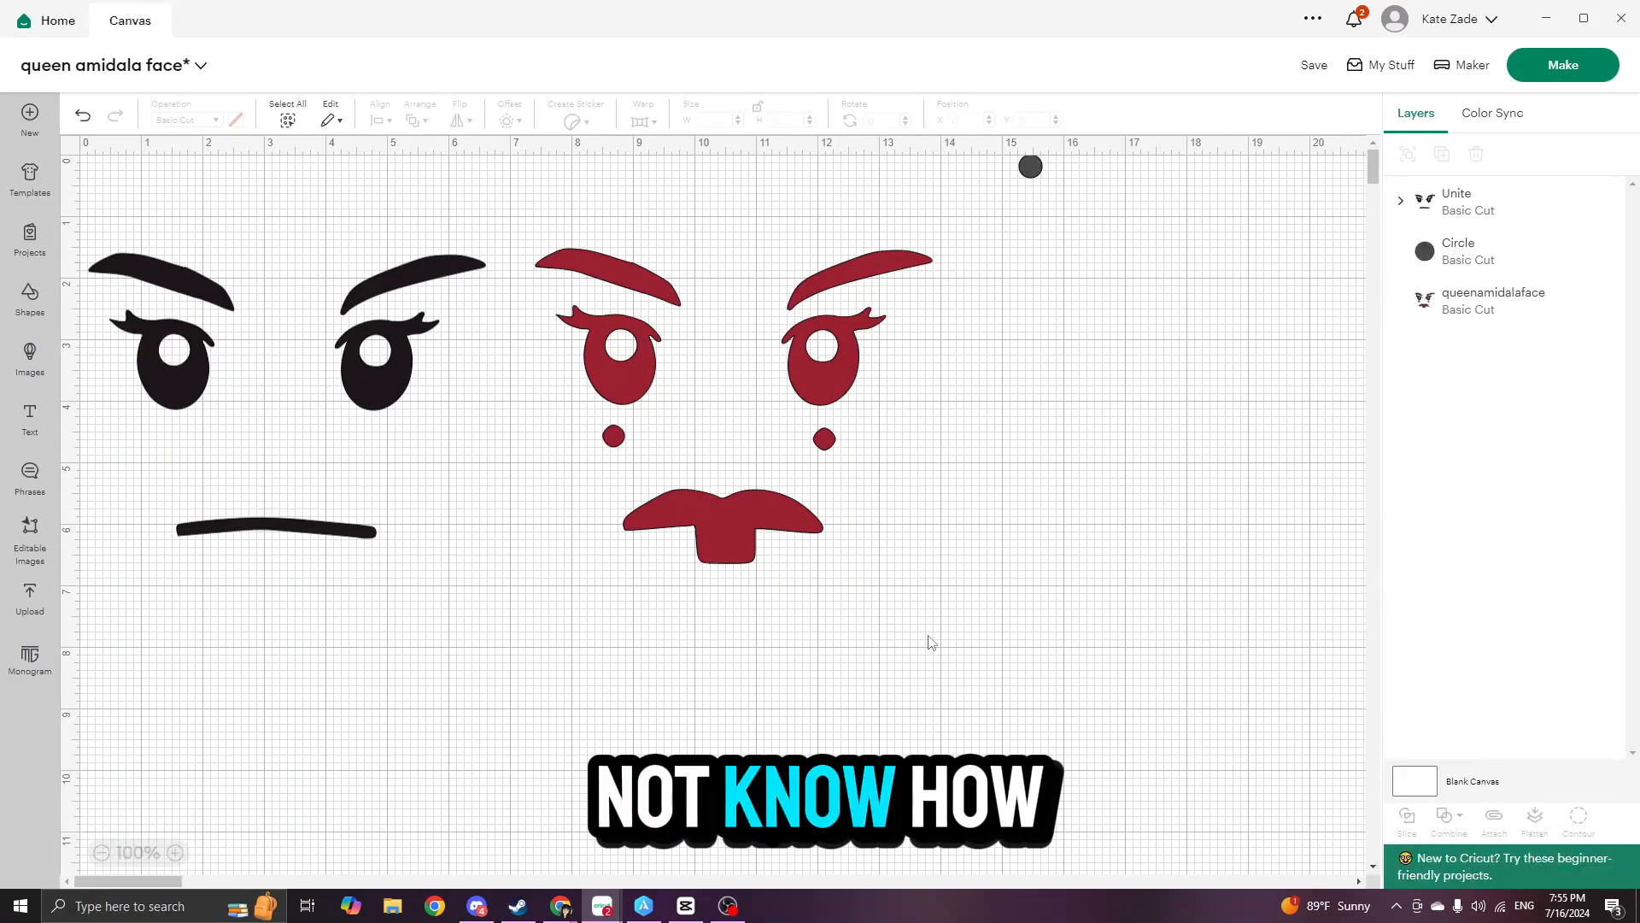
key("ctrl+z")
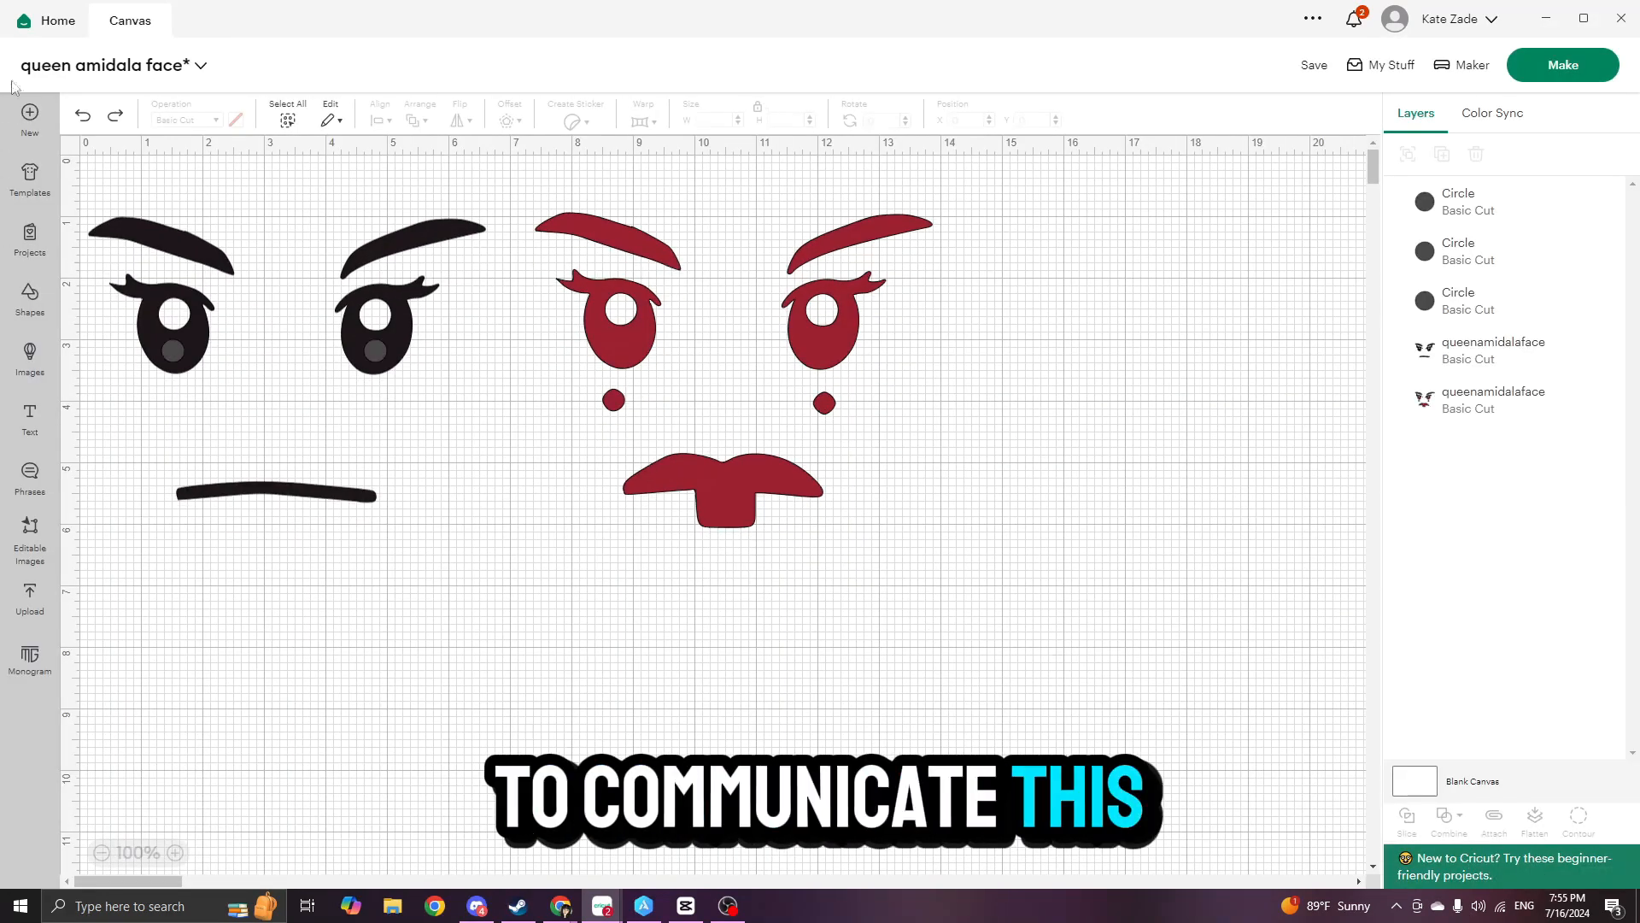
- Group the two eye circles with the black face layer and prepare the project's cutting mats
left_click(183, 355)
left_click(376, 351, "shift")
left_click(423, 289, "shift")
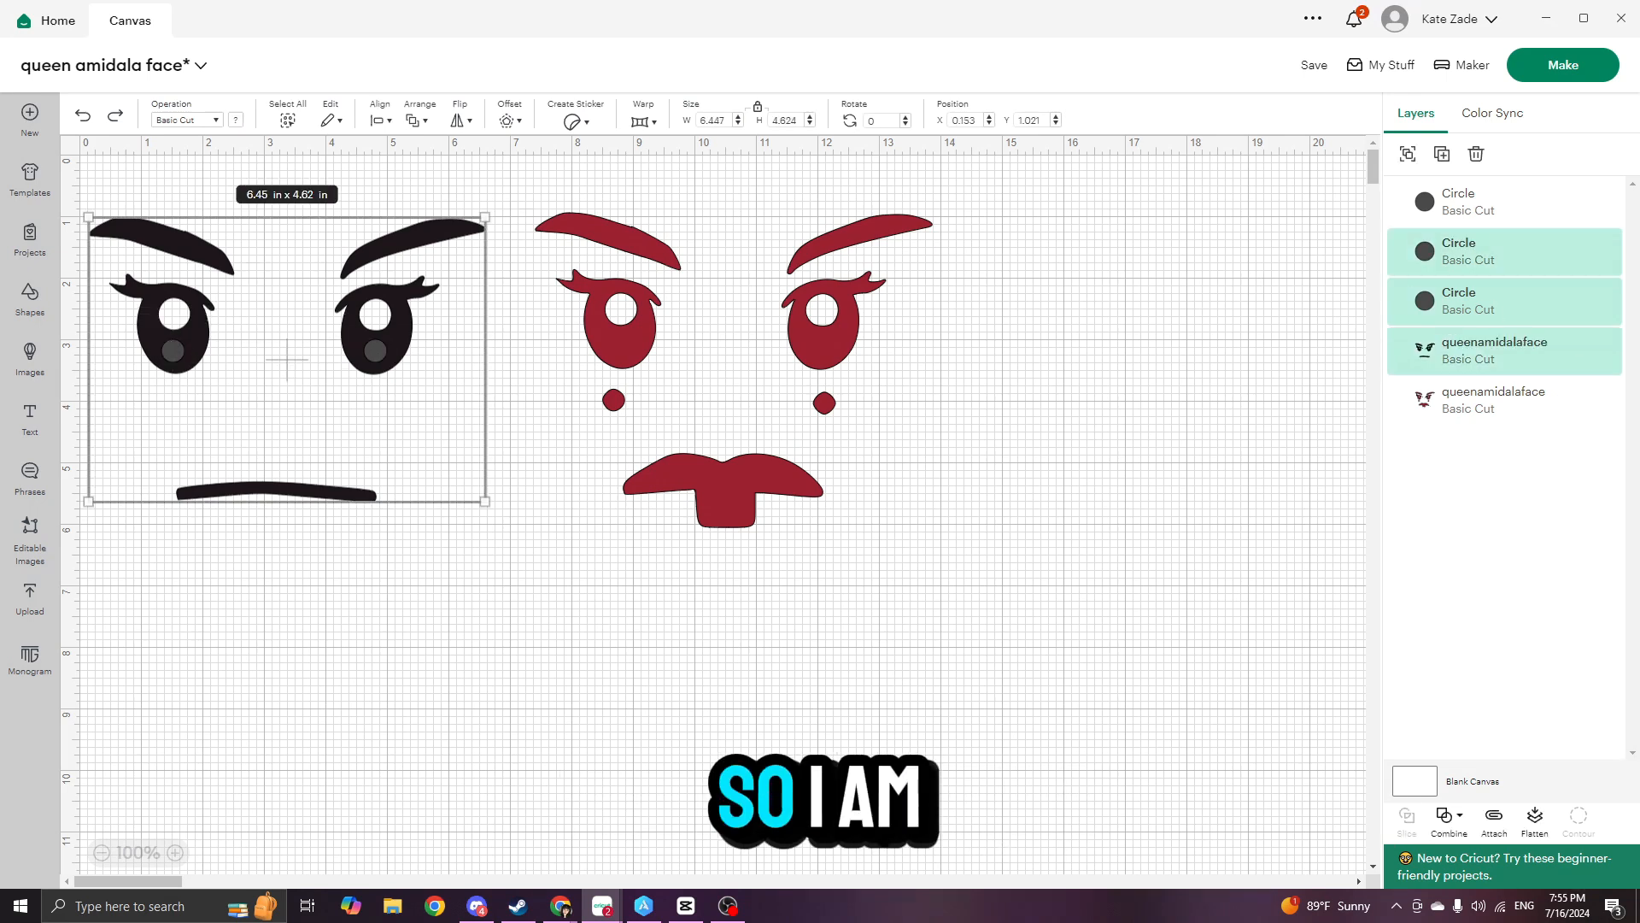
left_click(1450, 816)
right_click(1495, 247)
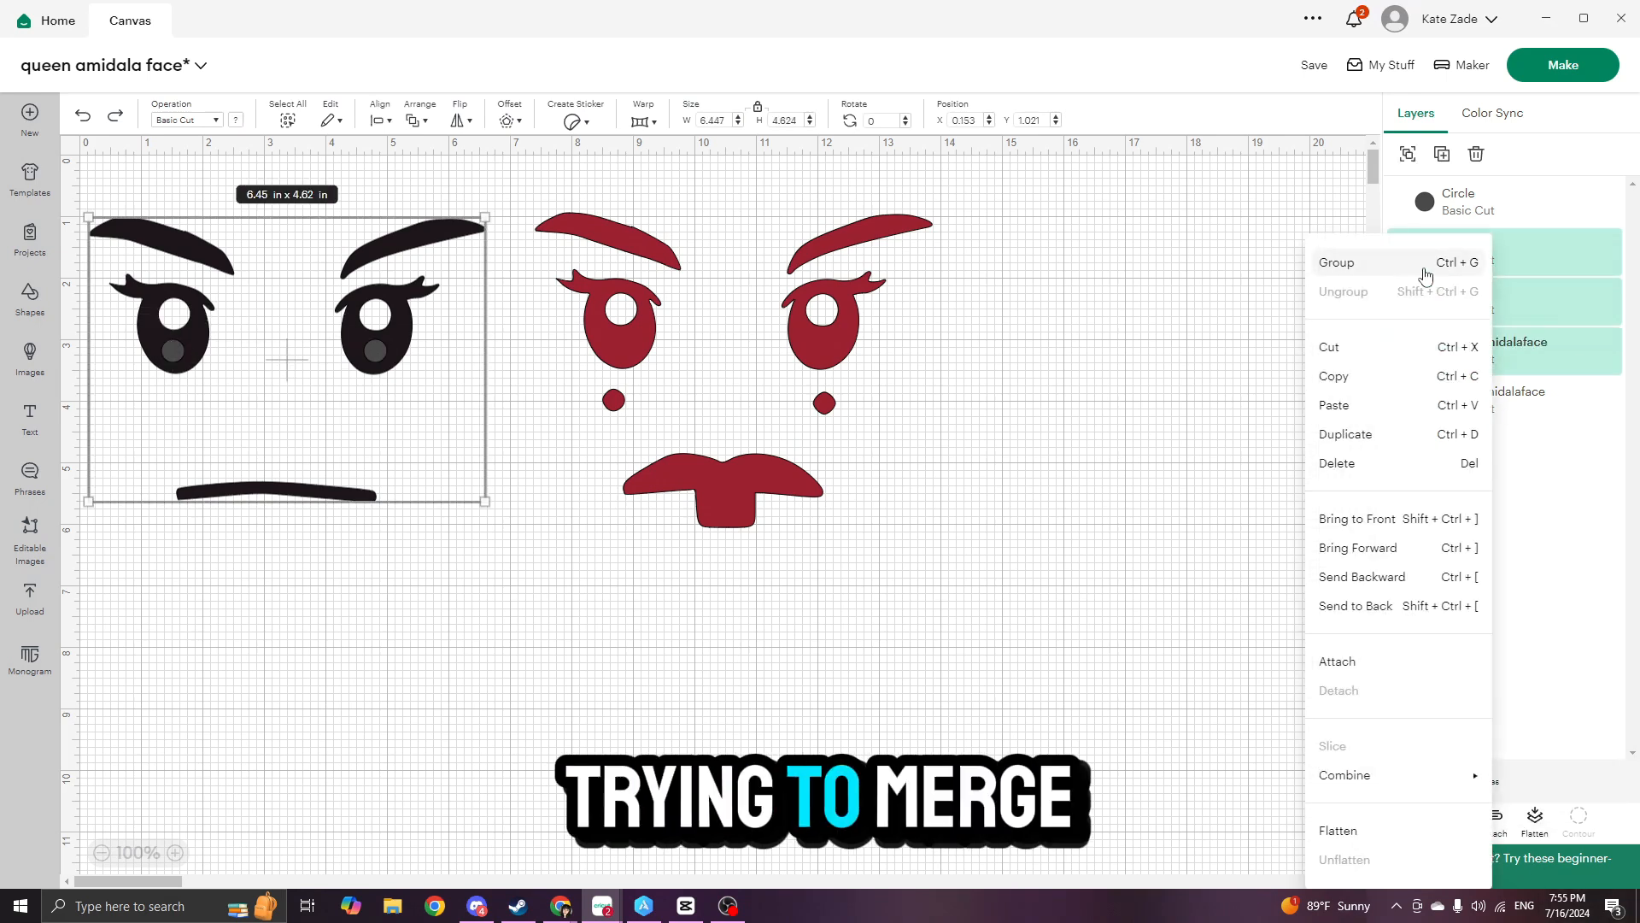
left_click(1426, 261)
left_click(1551, 84)
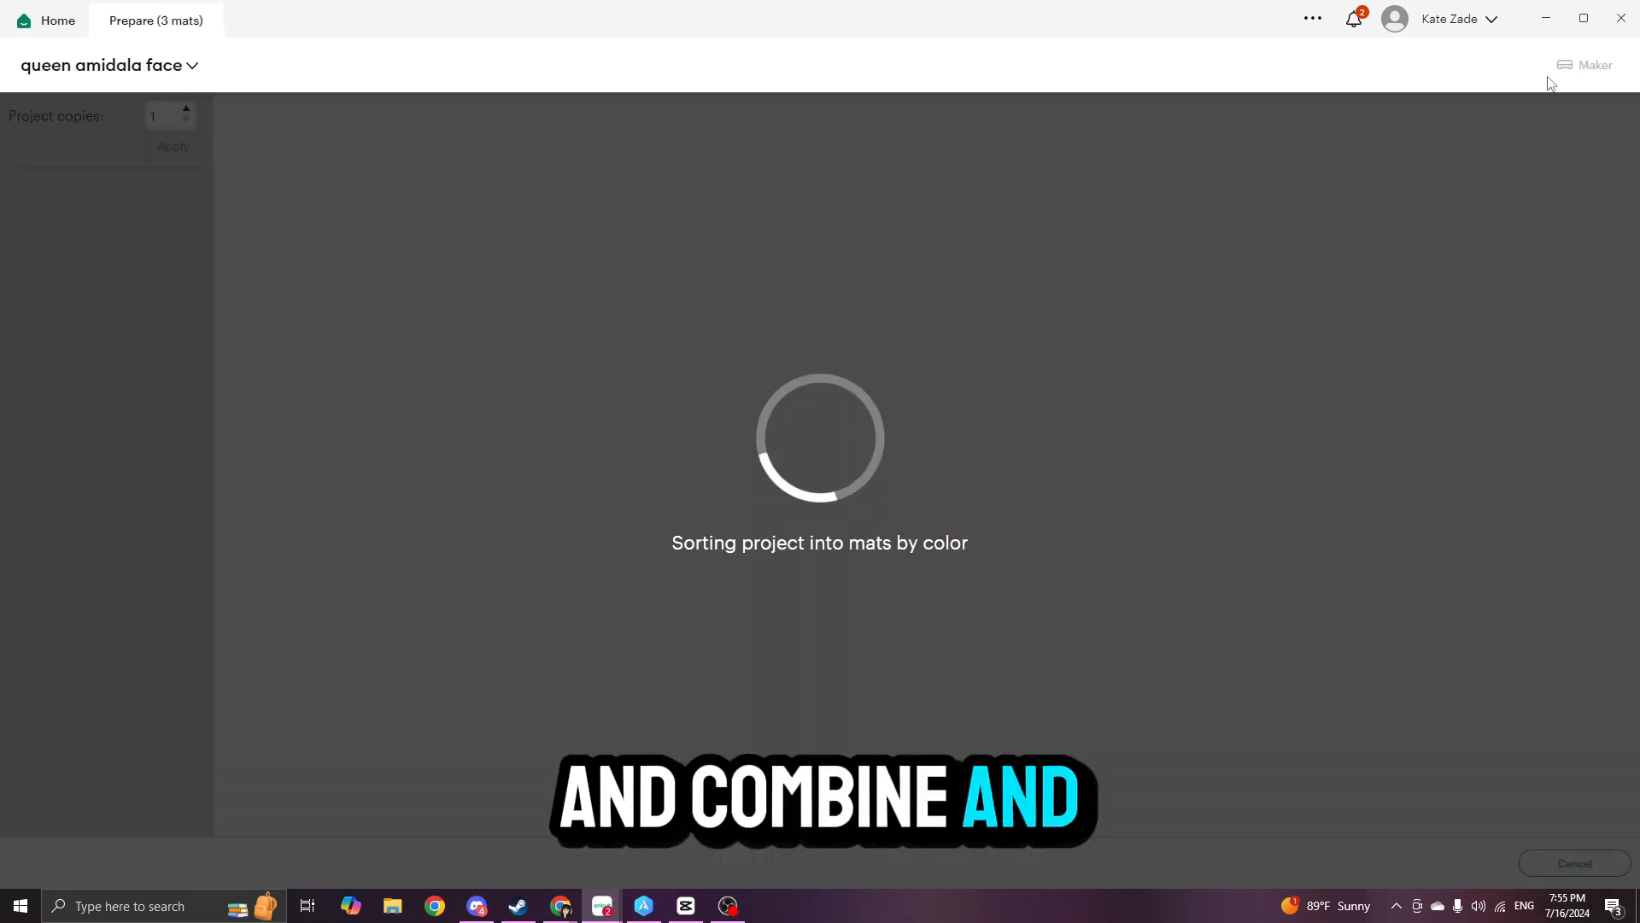
- Return to the canvas, expand the black face group, and delete the spare circle that lies outside both faces
left_click(1459, 864)
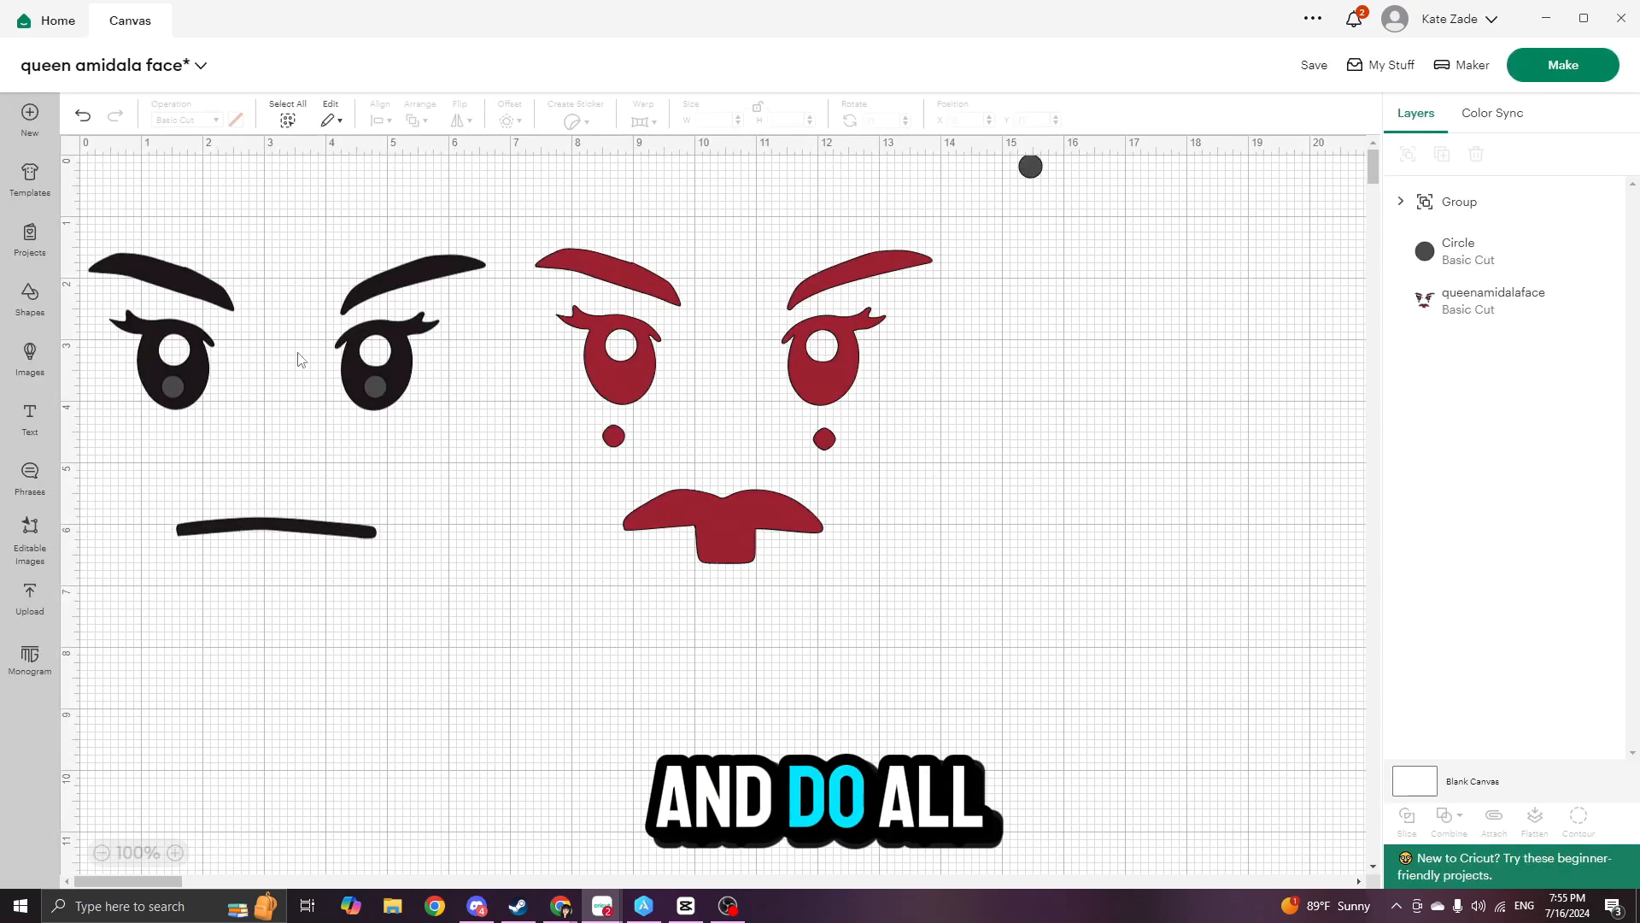
left_click(173, 385)
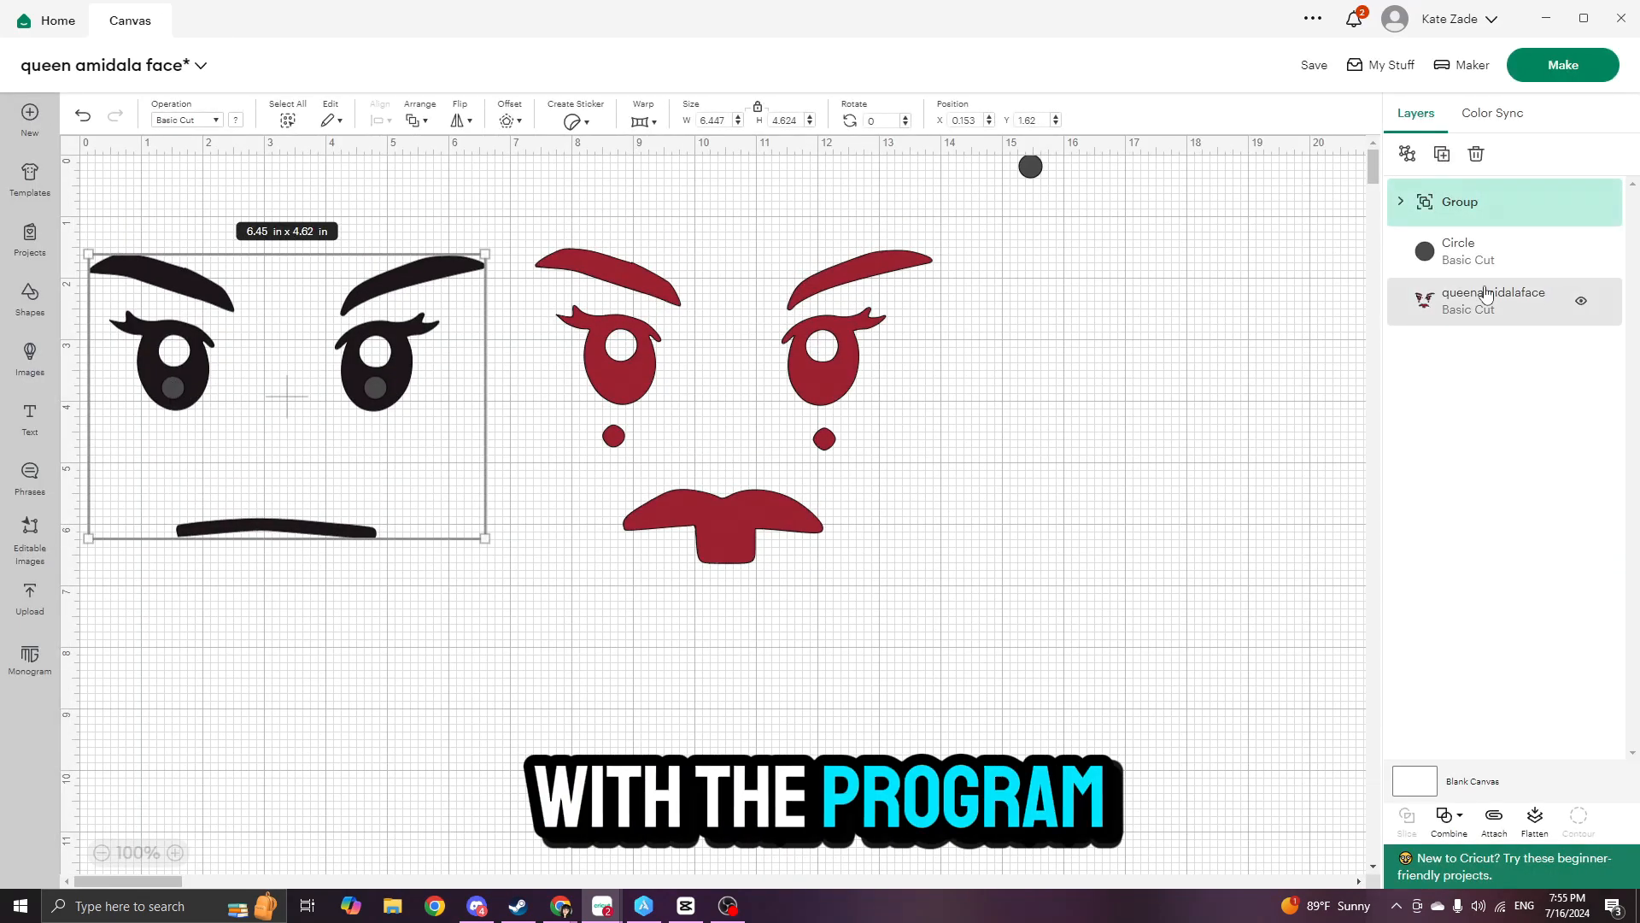
left_click(1493, 250)
left_click(1506, 207)
left_click_drag(1491, 397, 1472, 415)
left_click(1469, 443)
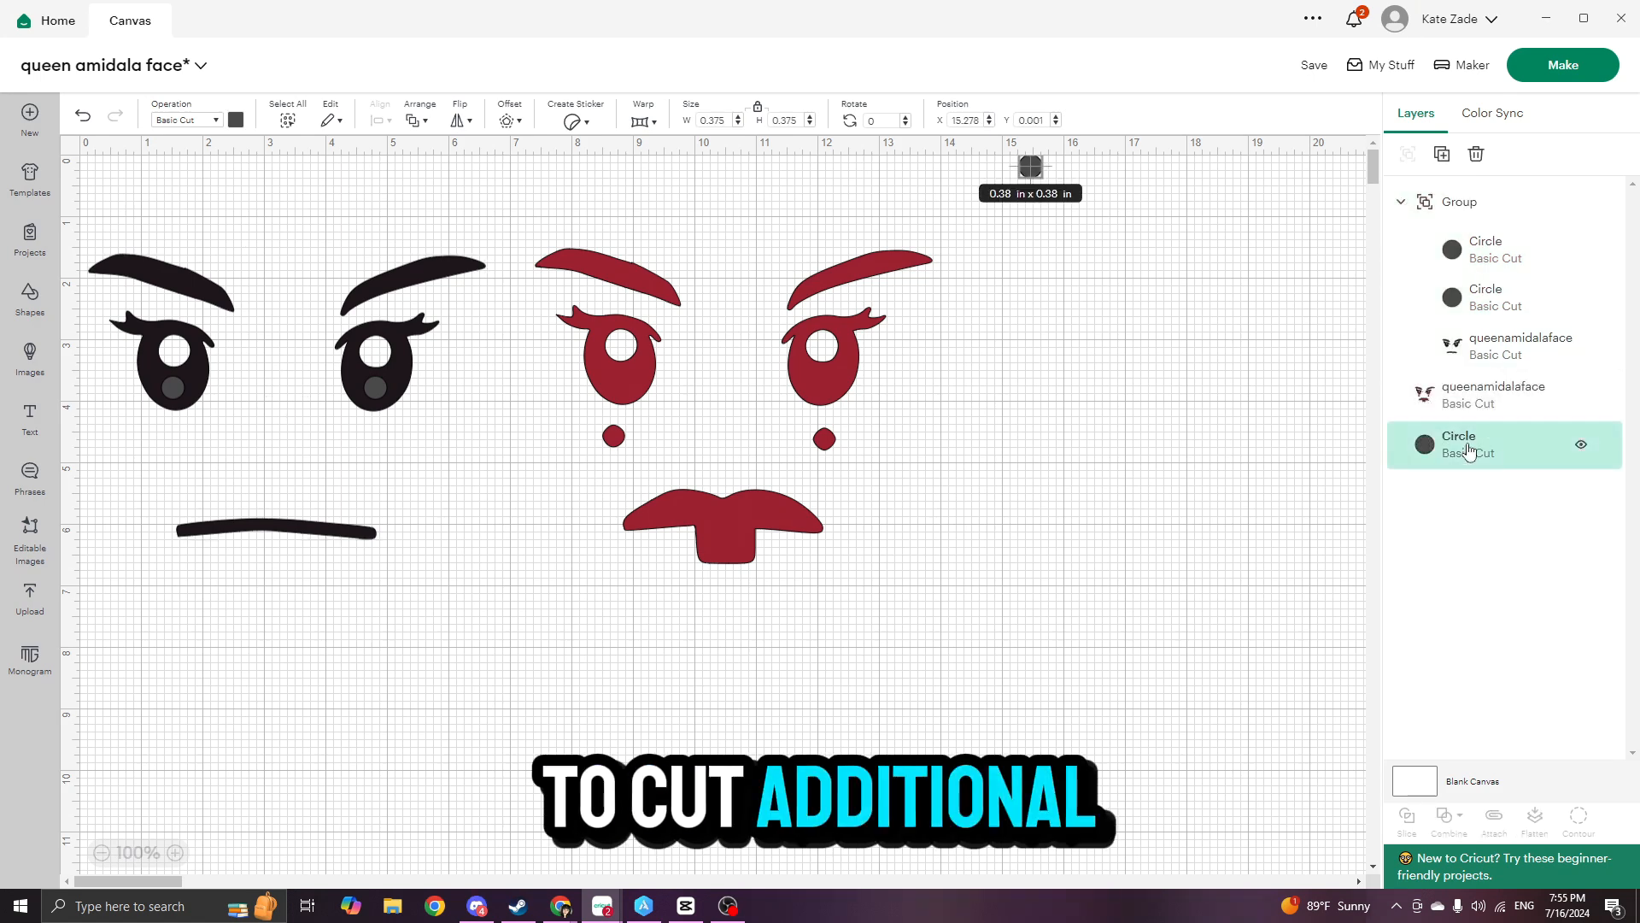
right_click(1467, 446)
left_click(1356, 422)
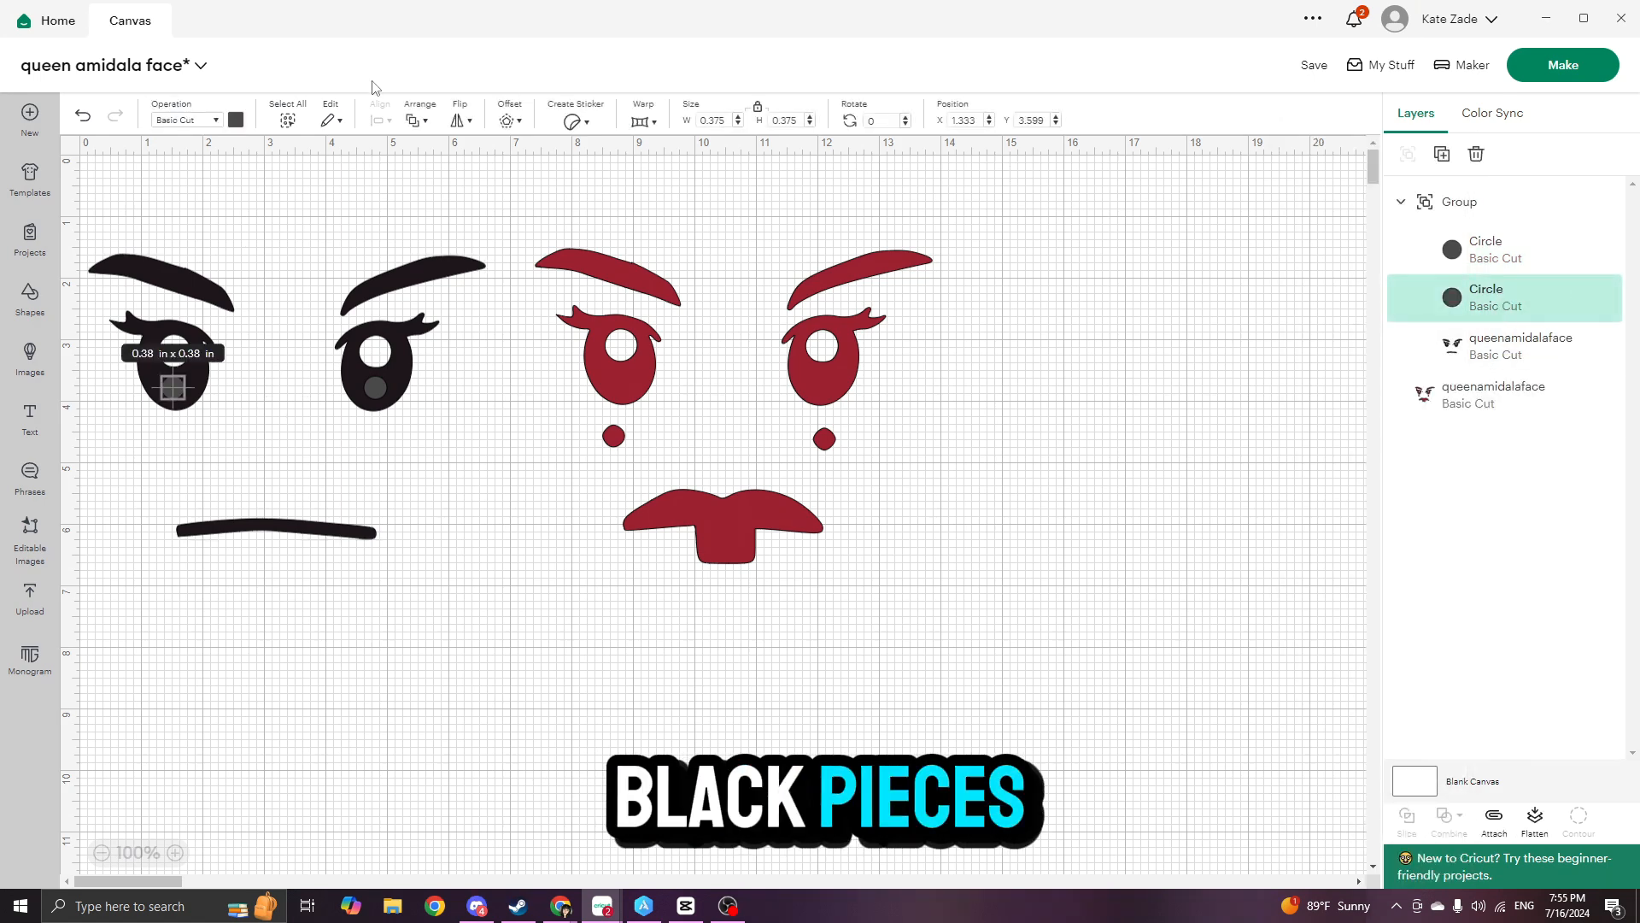
- Recolor both eye circles to the face layer's black material color and preview the cutting mats
left_click(237, 120)
left_click(276, 192)
left_click(1504, 257)
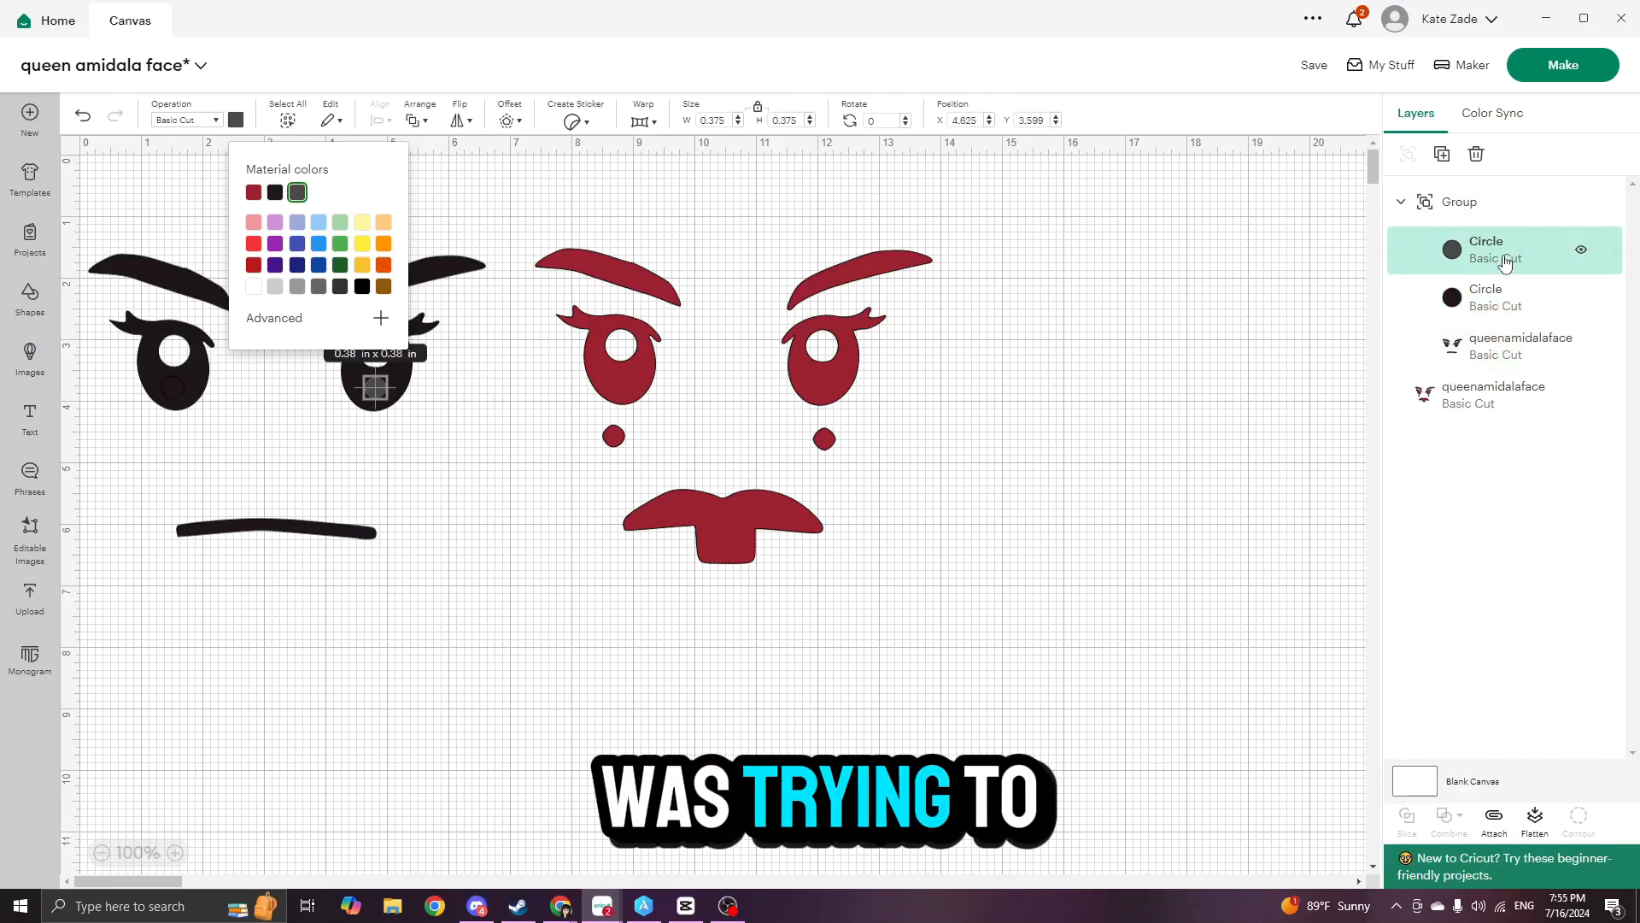
left_click(539, 349)
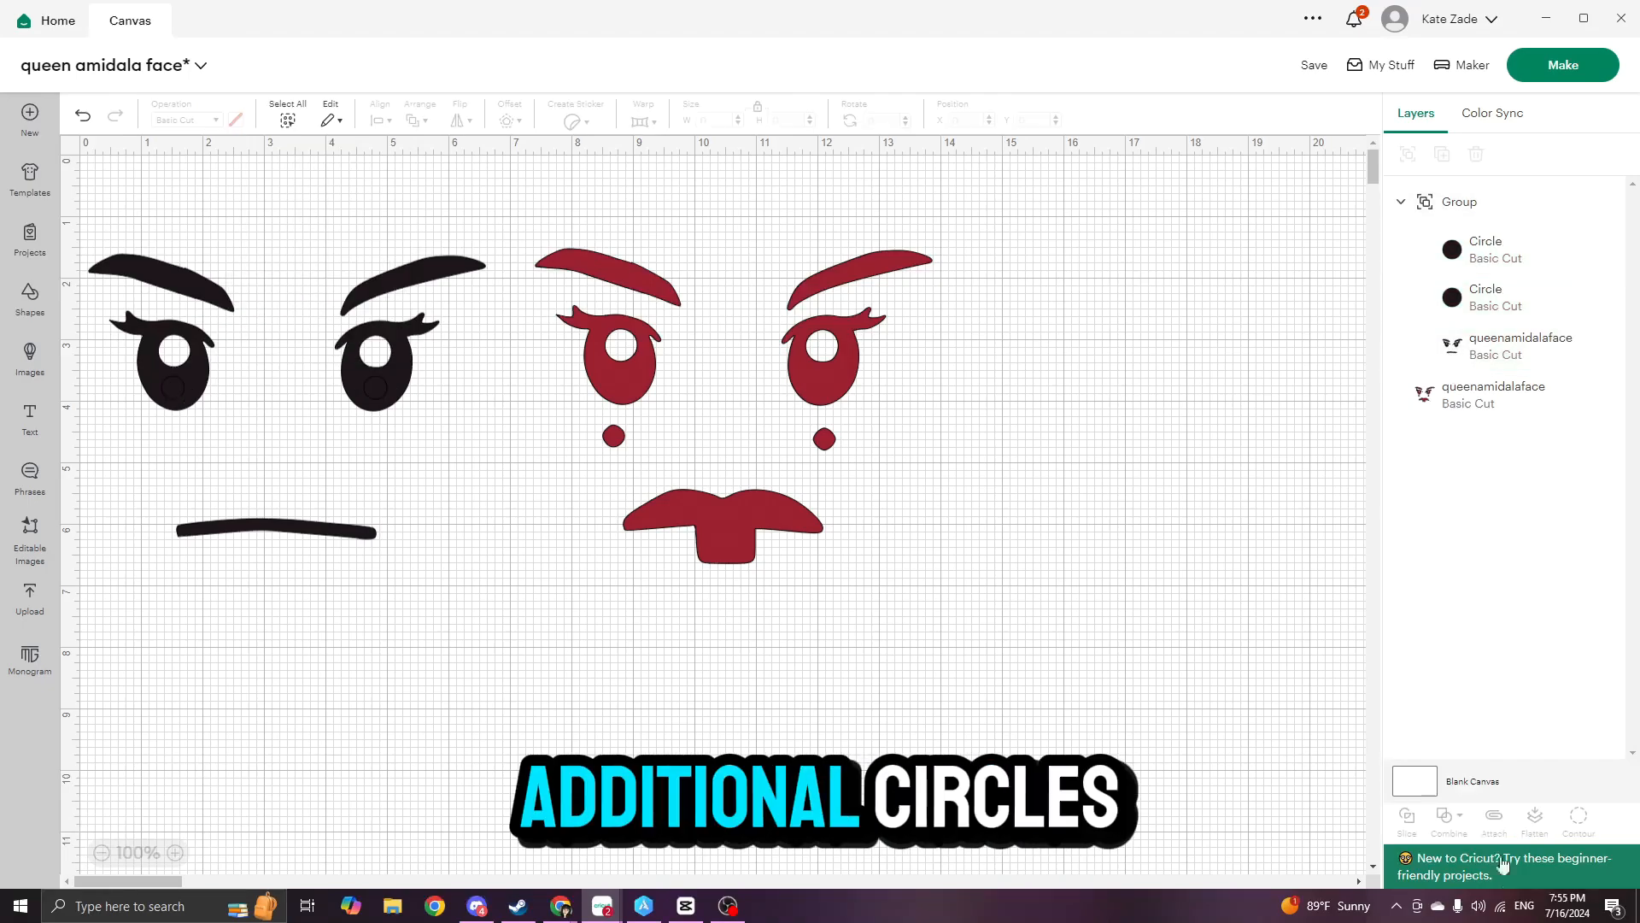
left_click(1558, 78)
left_click(1464, 864)
- Try flattening the group of eye circles and black face layer, and undo the Flatten operation
left_click(197, 387)
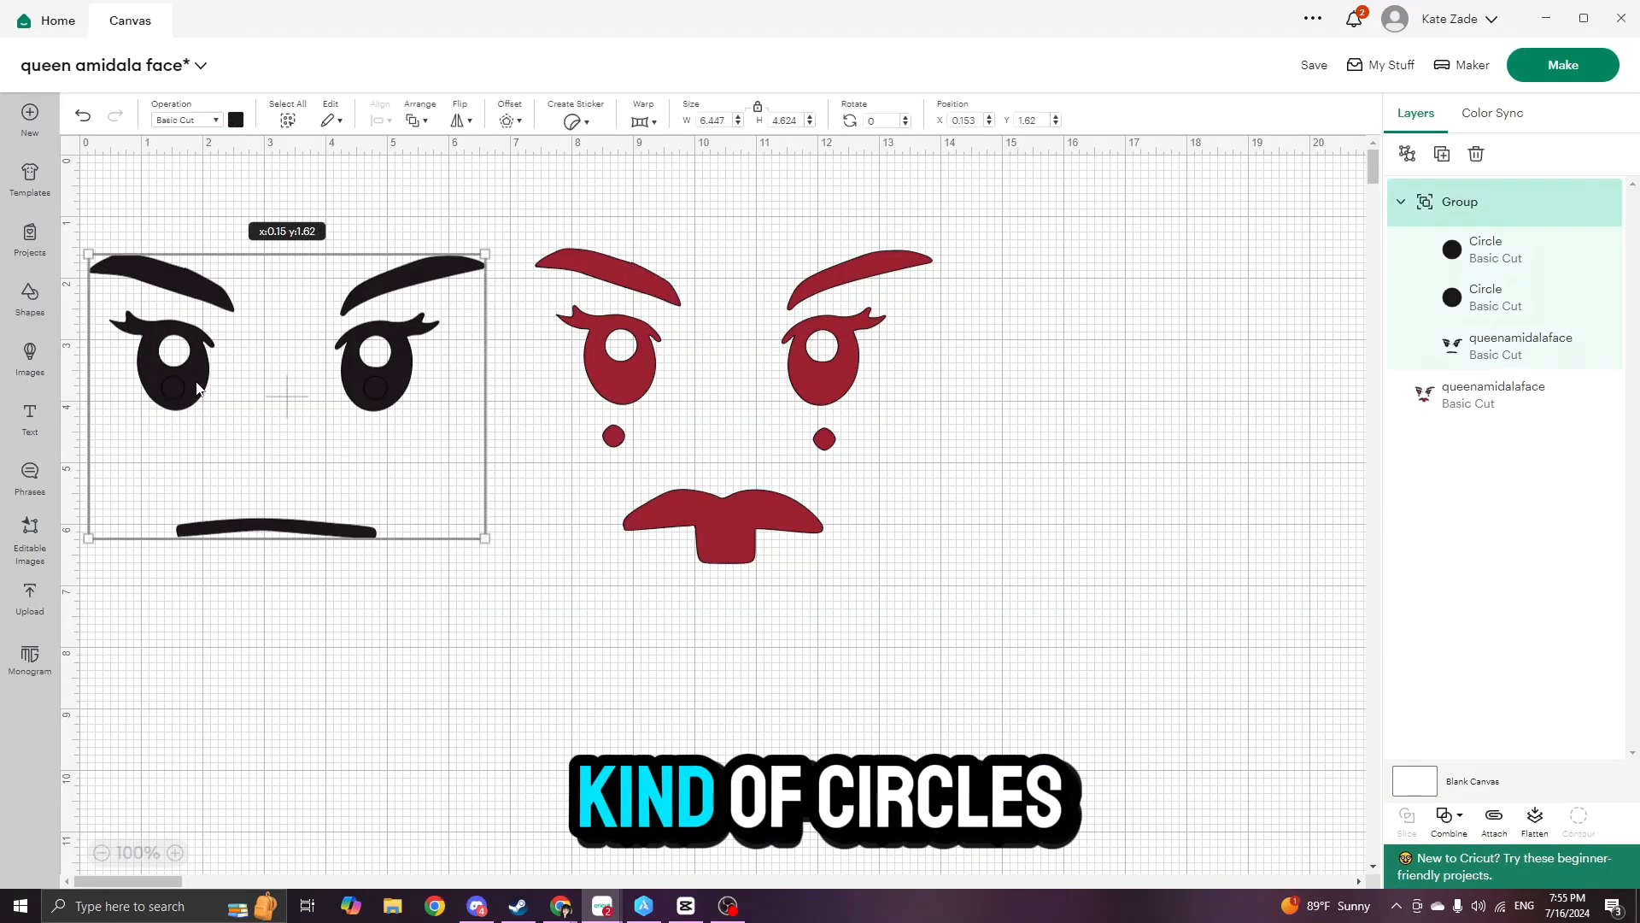
right_click(1514, 223)
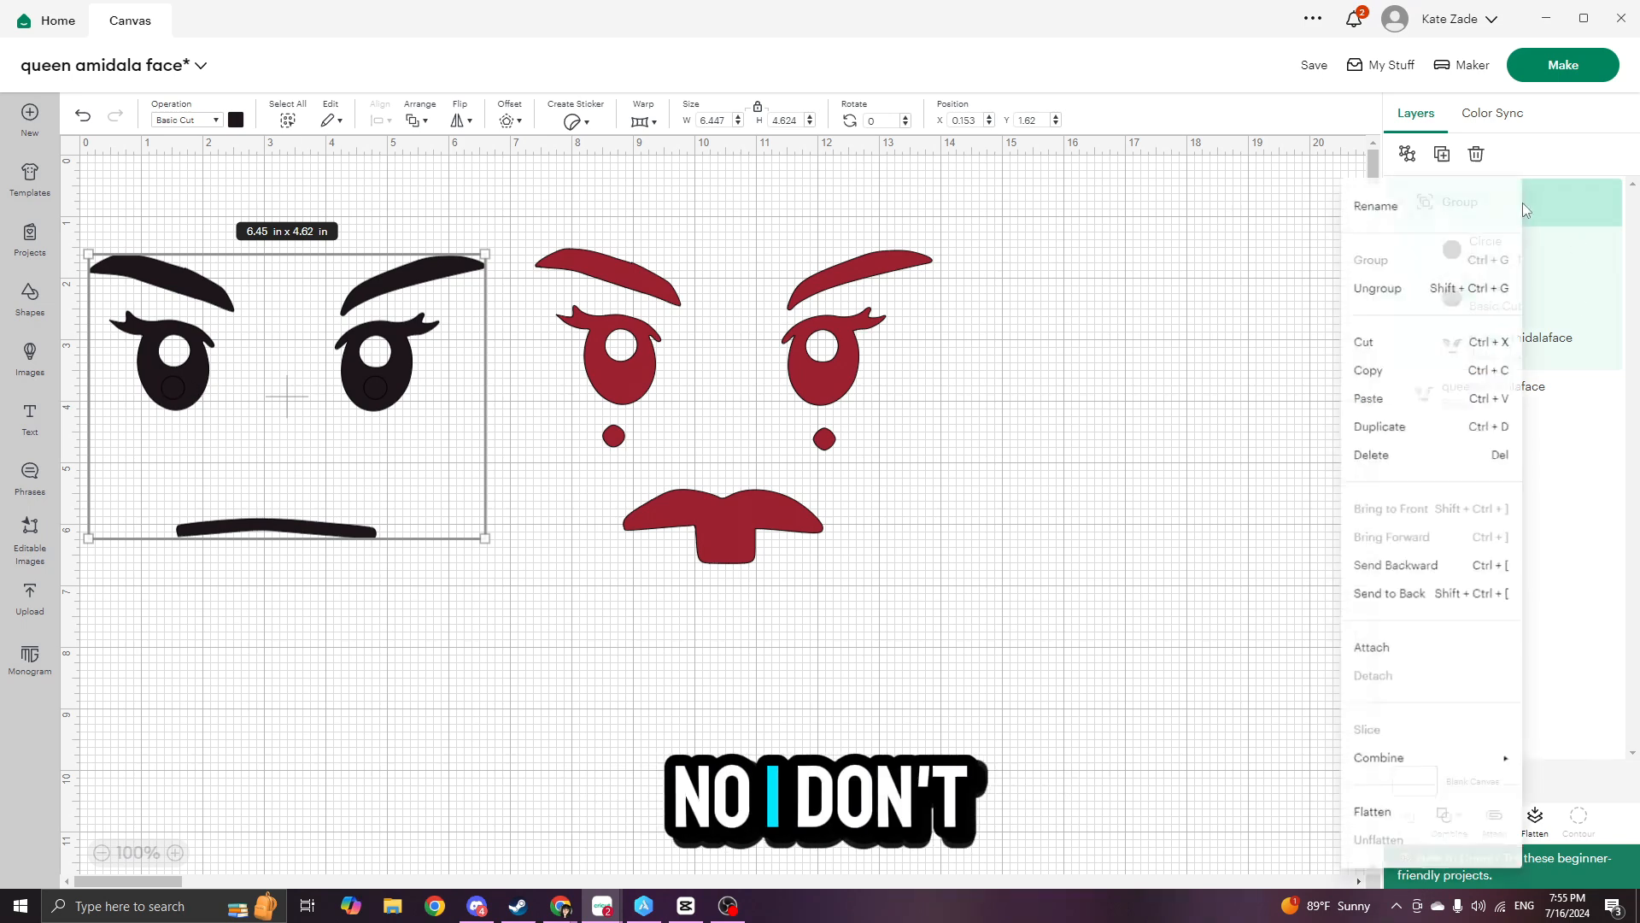
left_click(1436, 824)
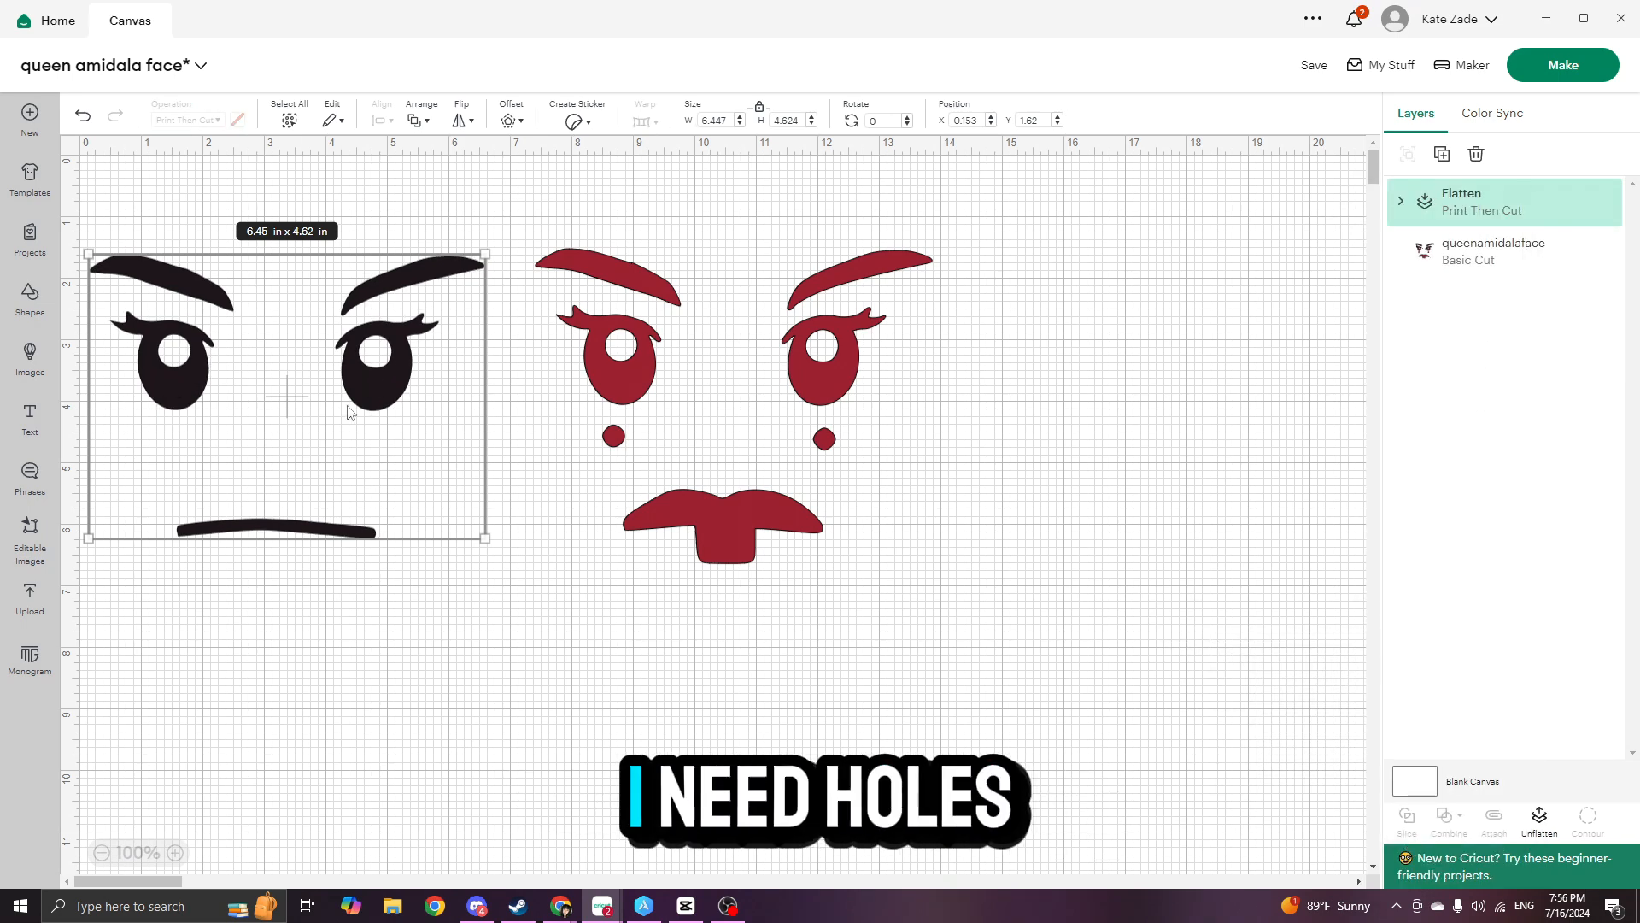
key("ctrl+z")
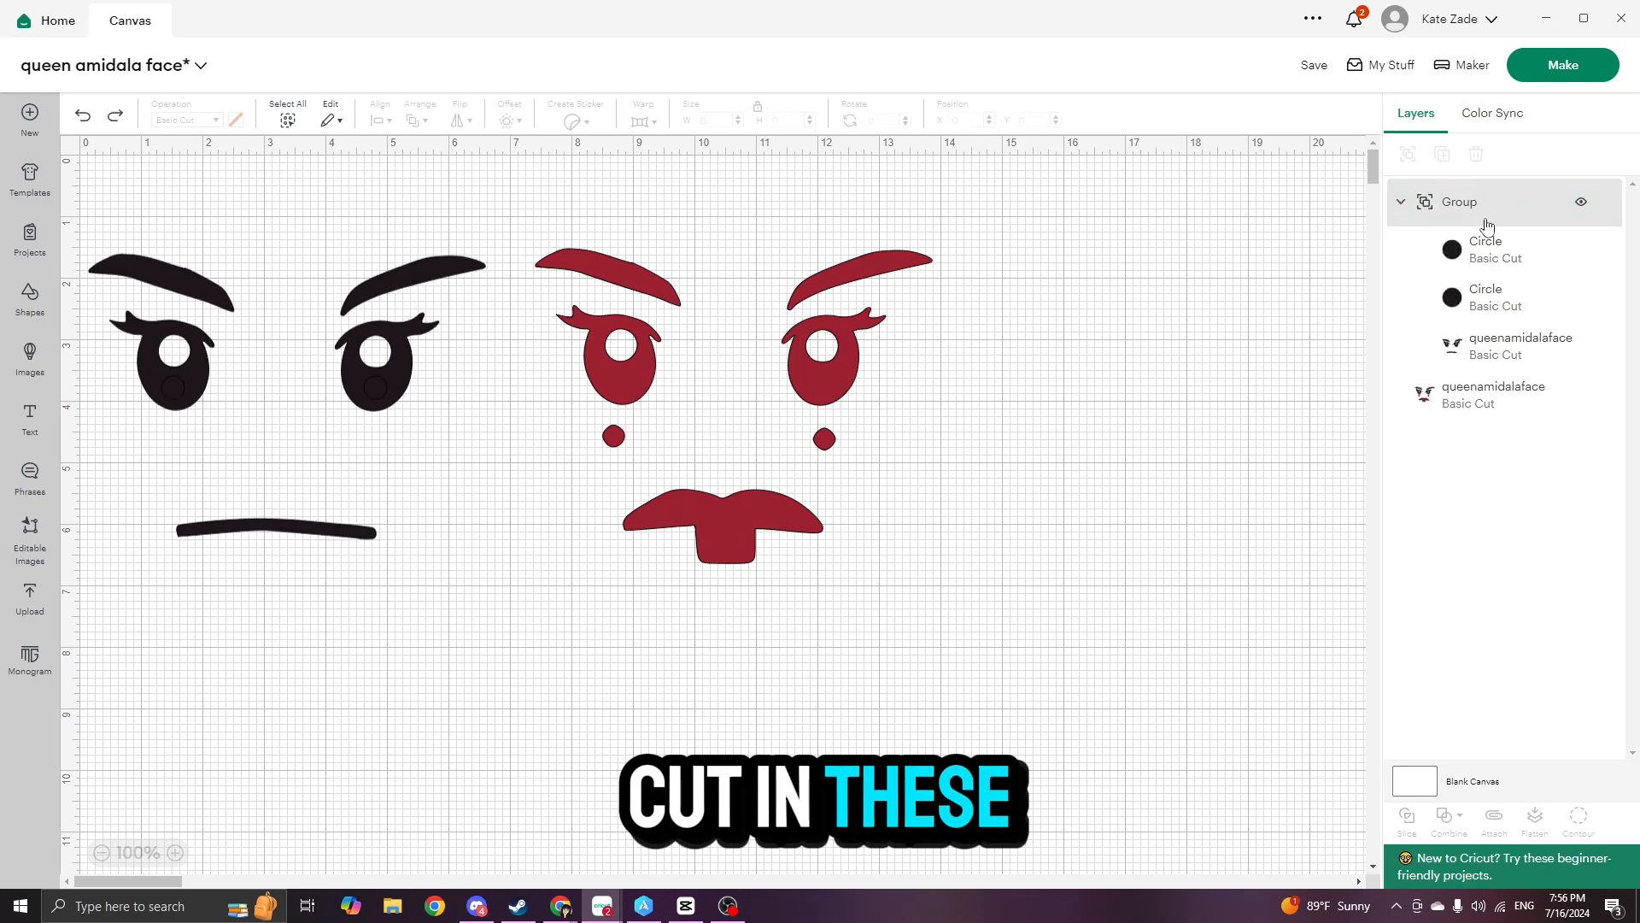
- Try welding the eye circles into the black face layer, and undo the Weld operation
right_click(1497, 205)
mouse_move(1408, 776)
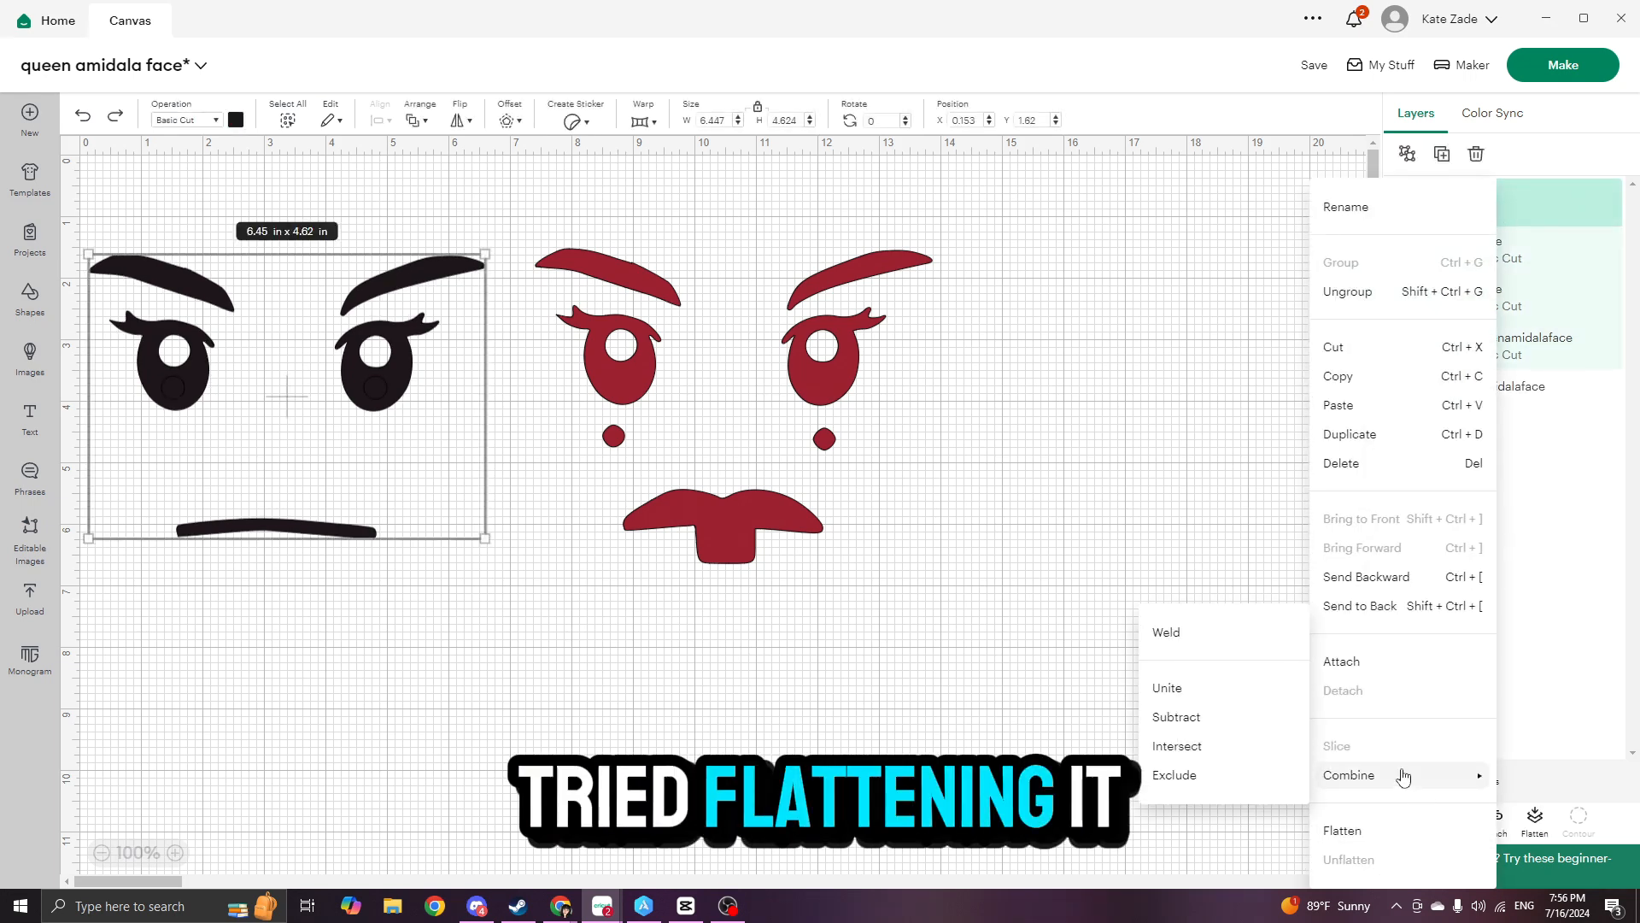
left_click(1199, 647)
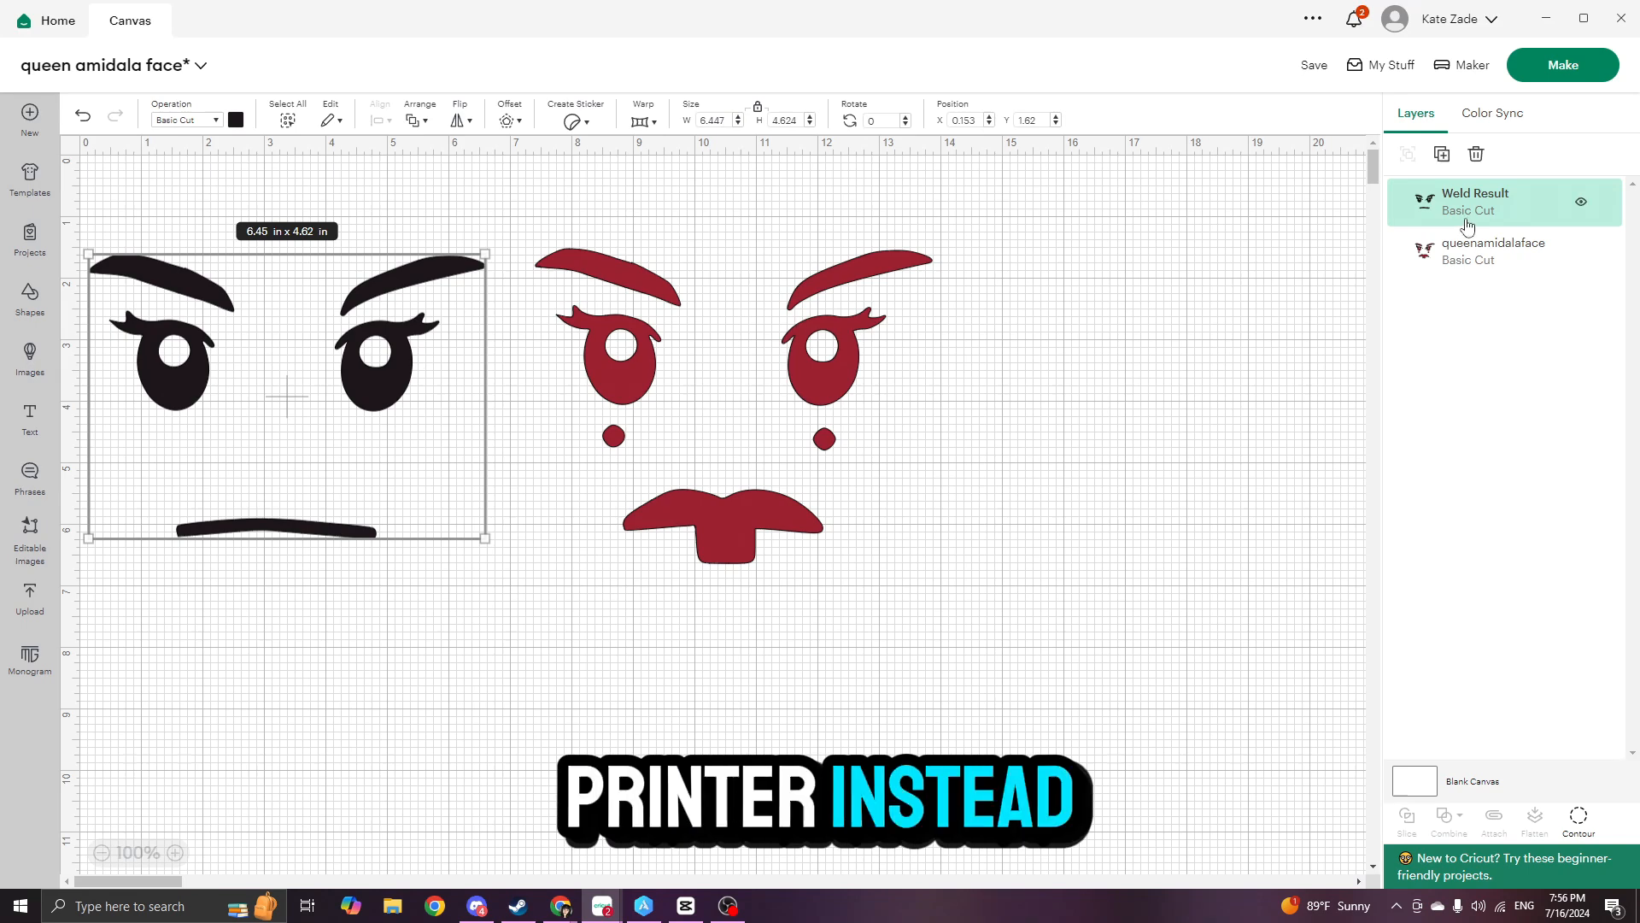
key("ctrl+z")
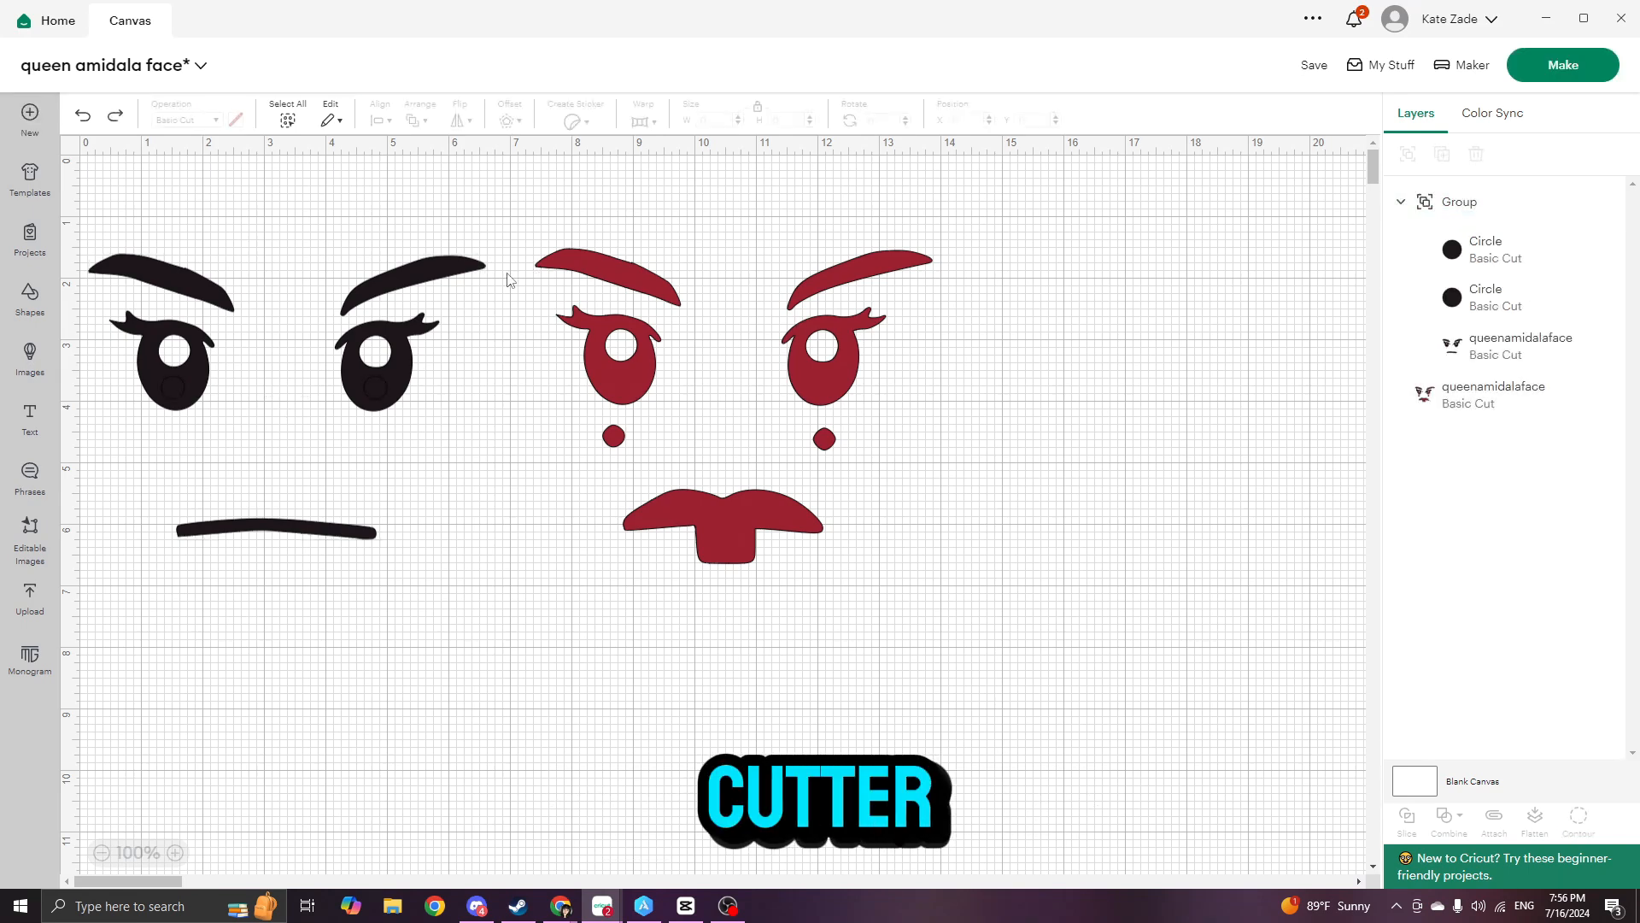
- Recolor both circles inside the black eyes to white
left_click(373, 393)
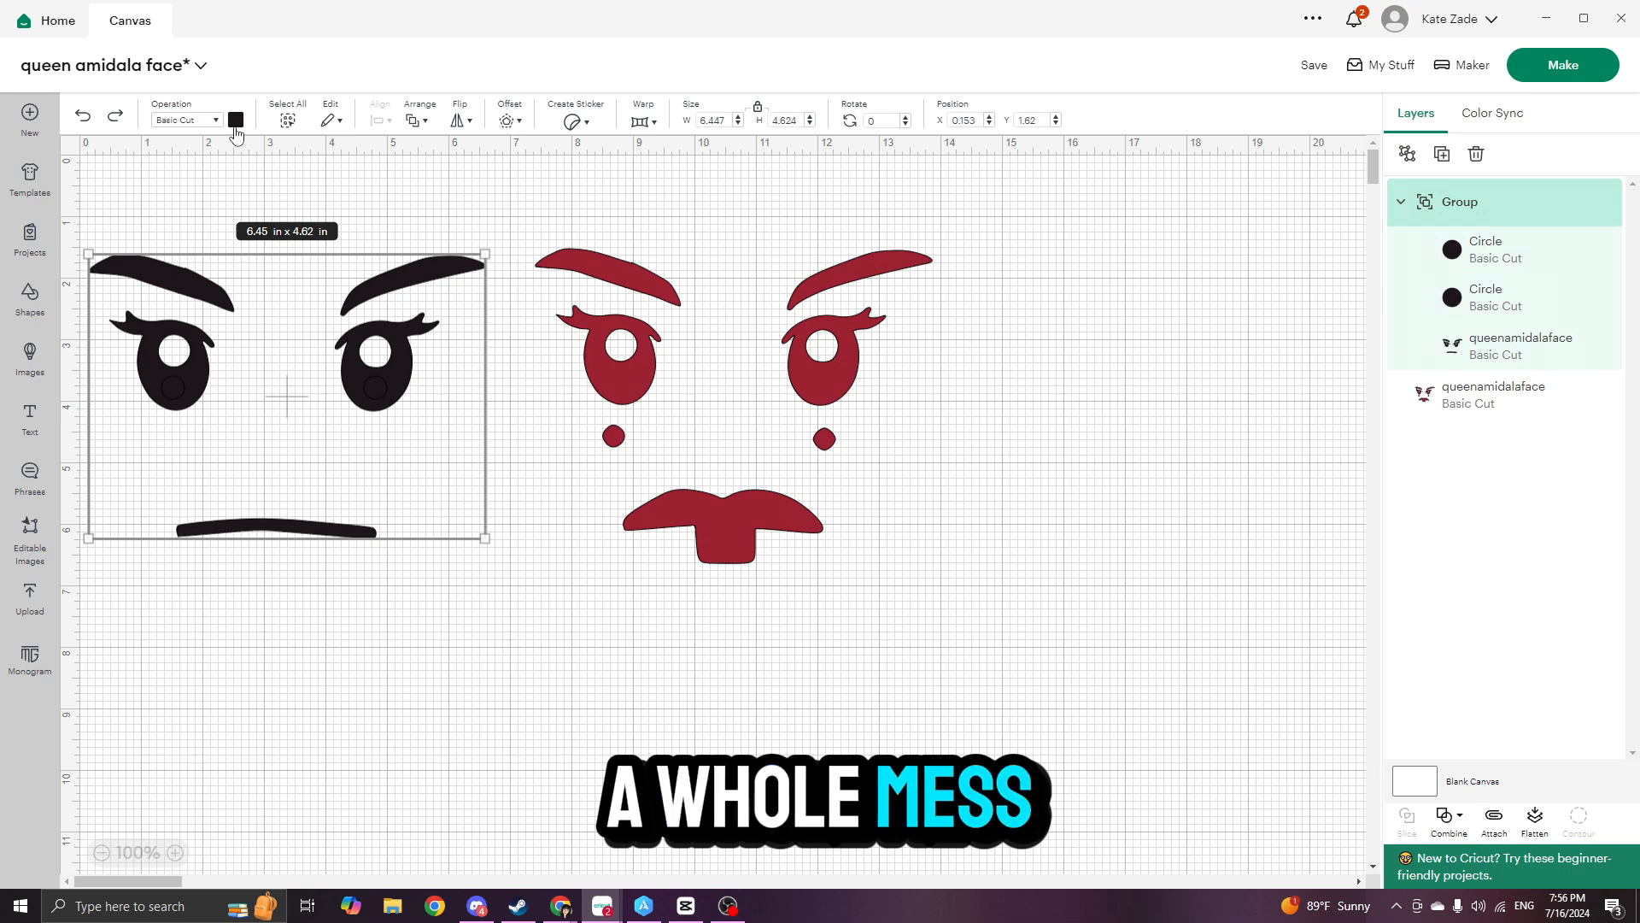
left_click(173, 387)
left_click(235, 120)
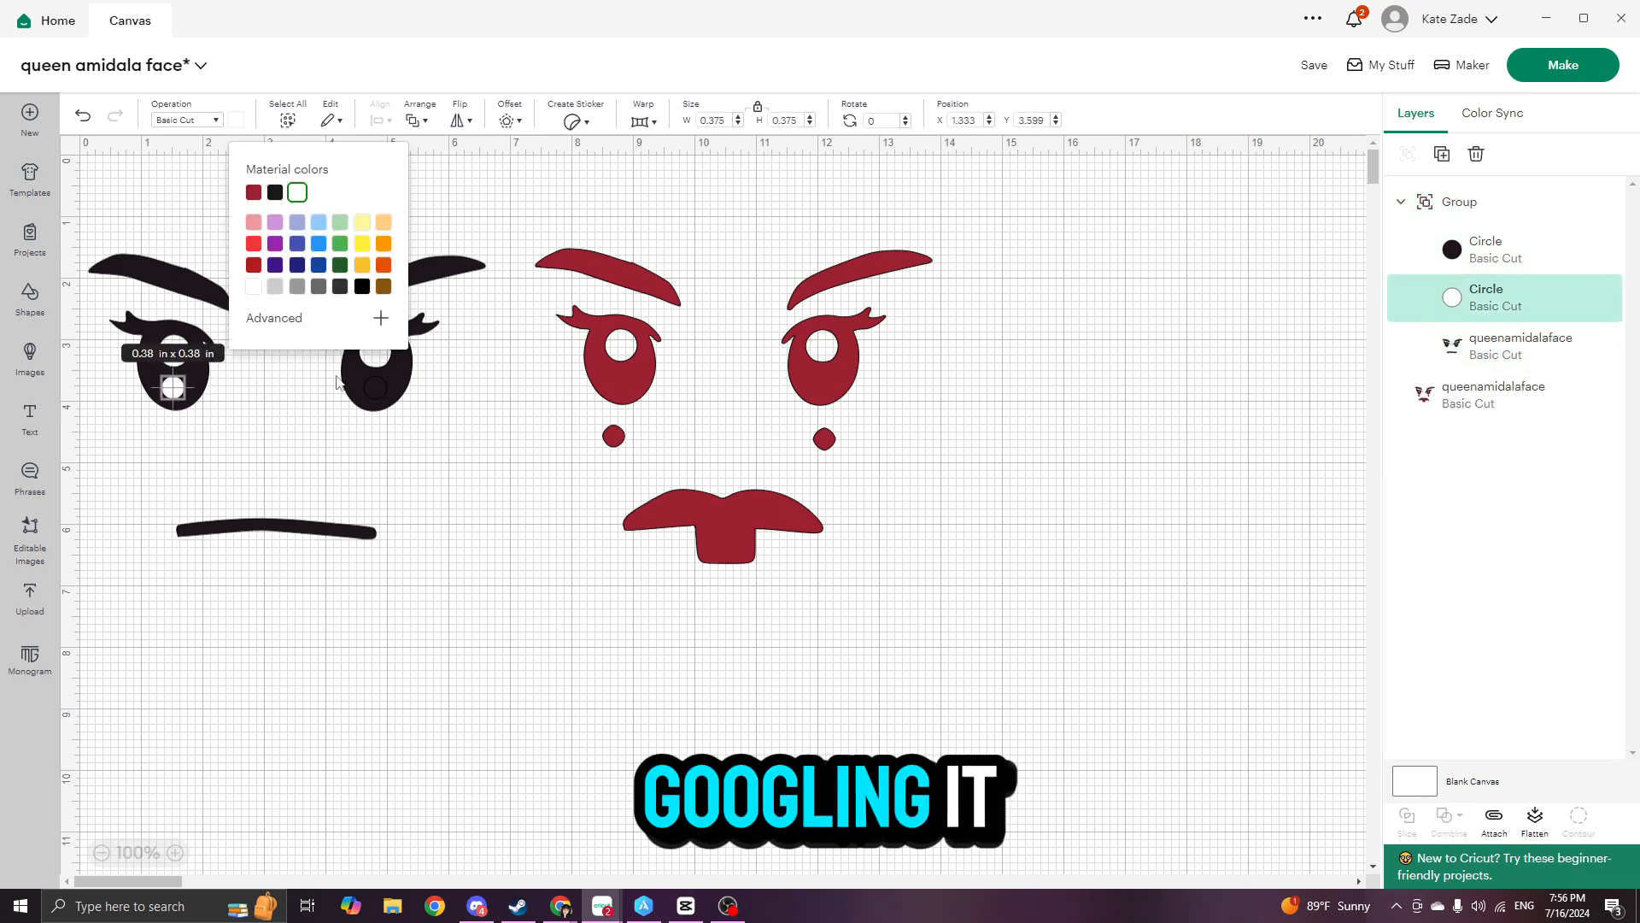
left_click(1509, 265)
left_click(298, 192)
left_click(474, 535)
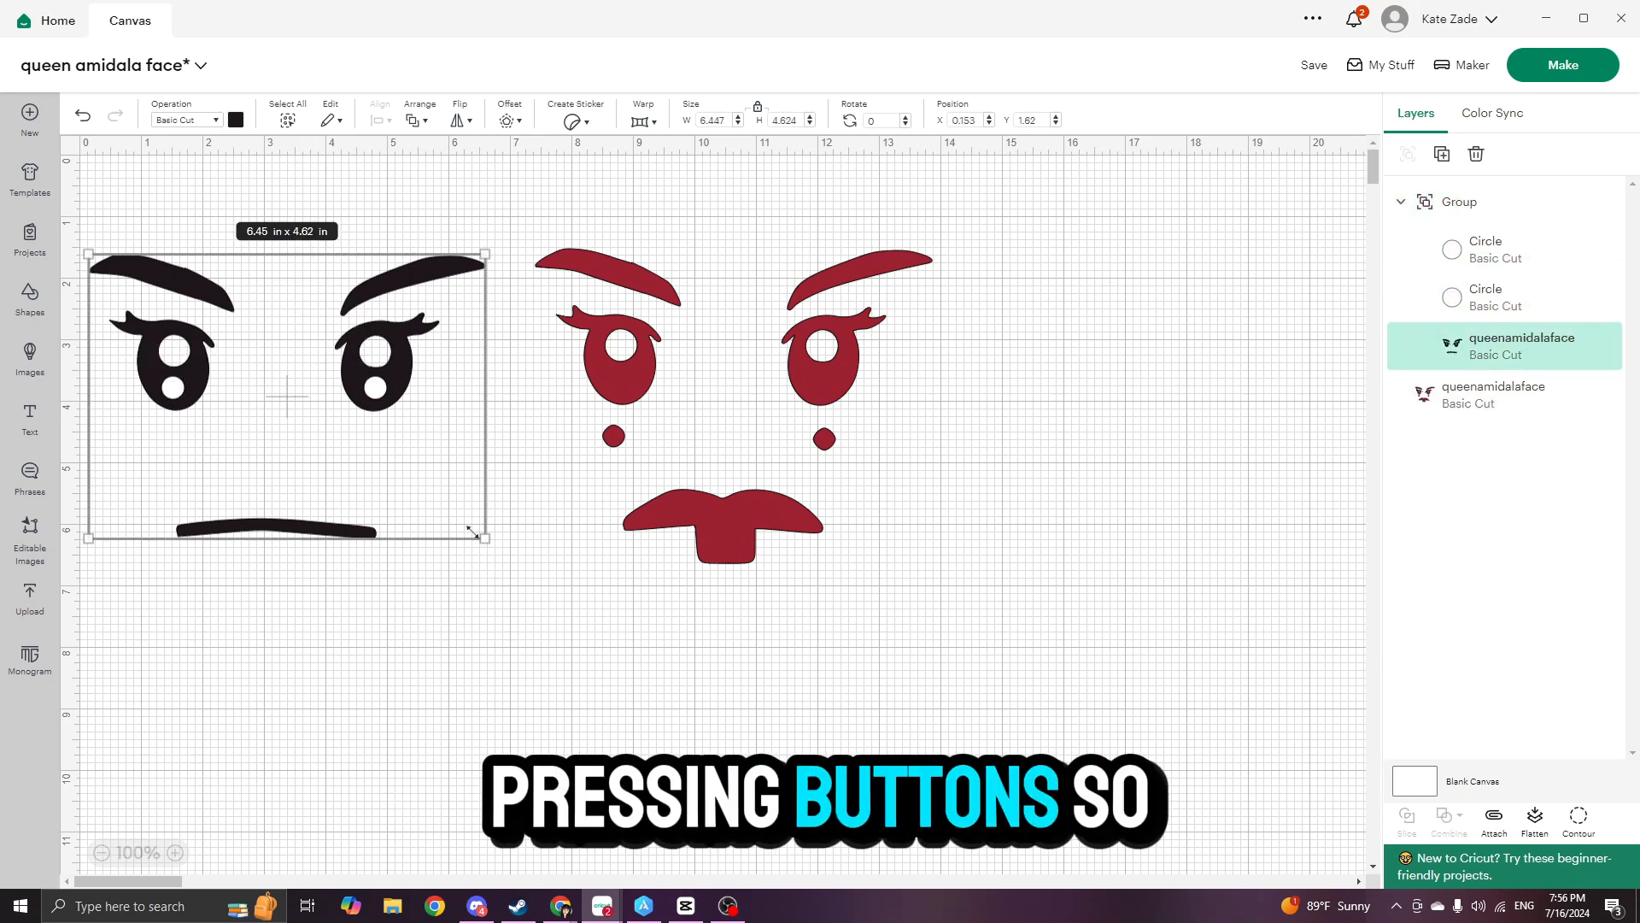
- Attach the whole group of eye circles and black face layer, and prepare the project's cutting mats
left_click(1487, 224)
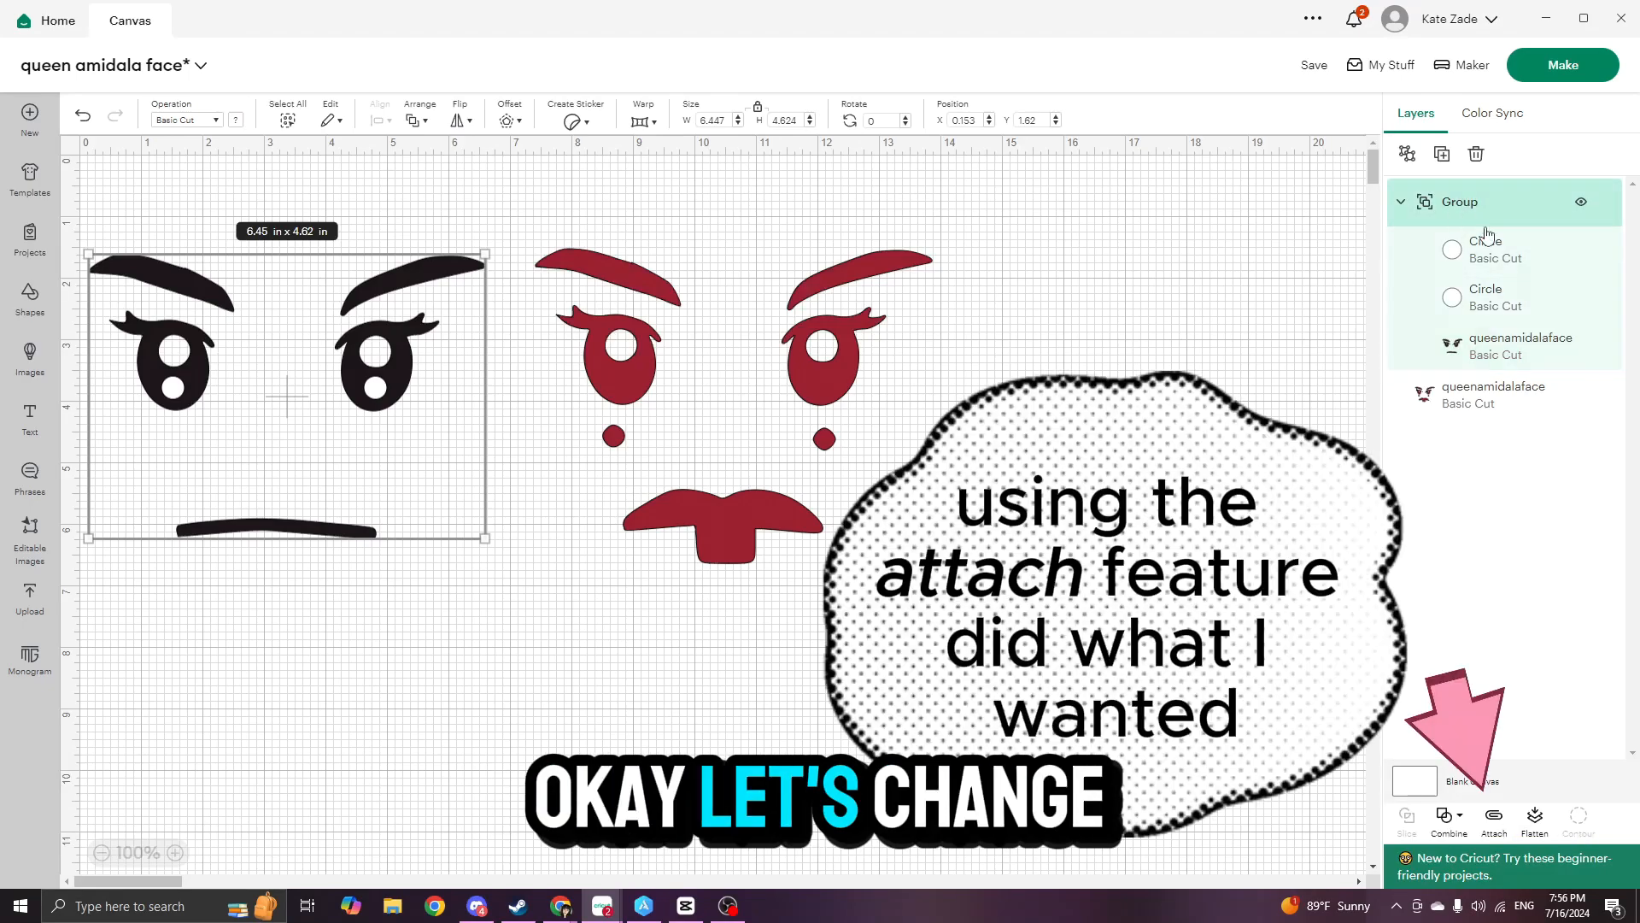
left_click(1494, 819)
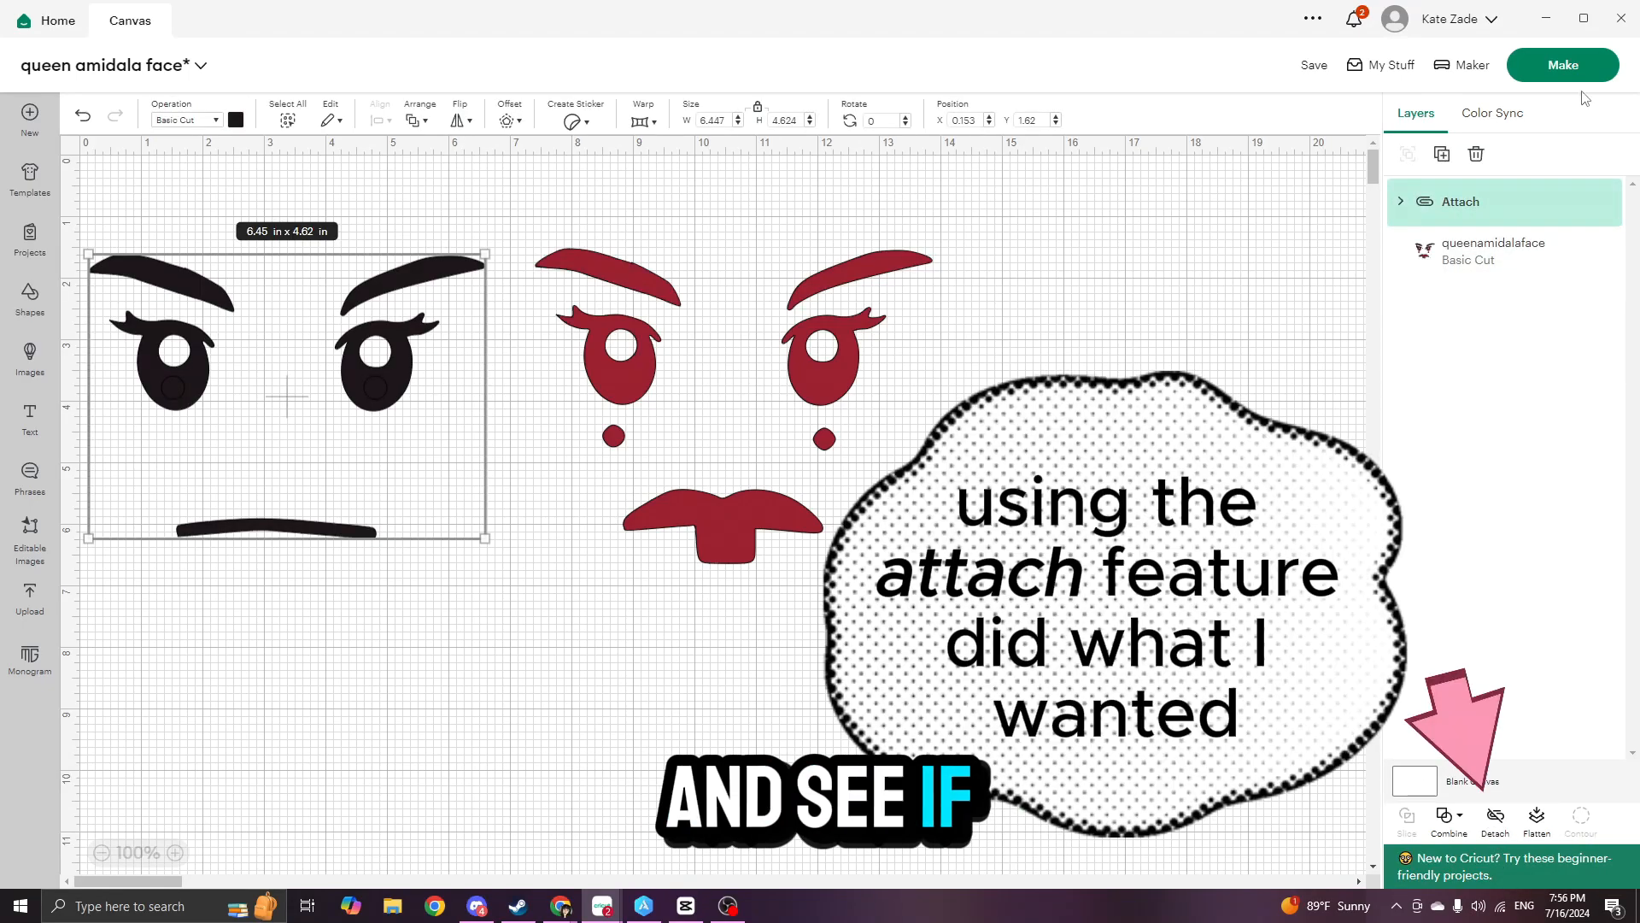
left_click(1562, 72)
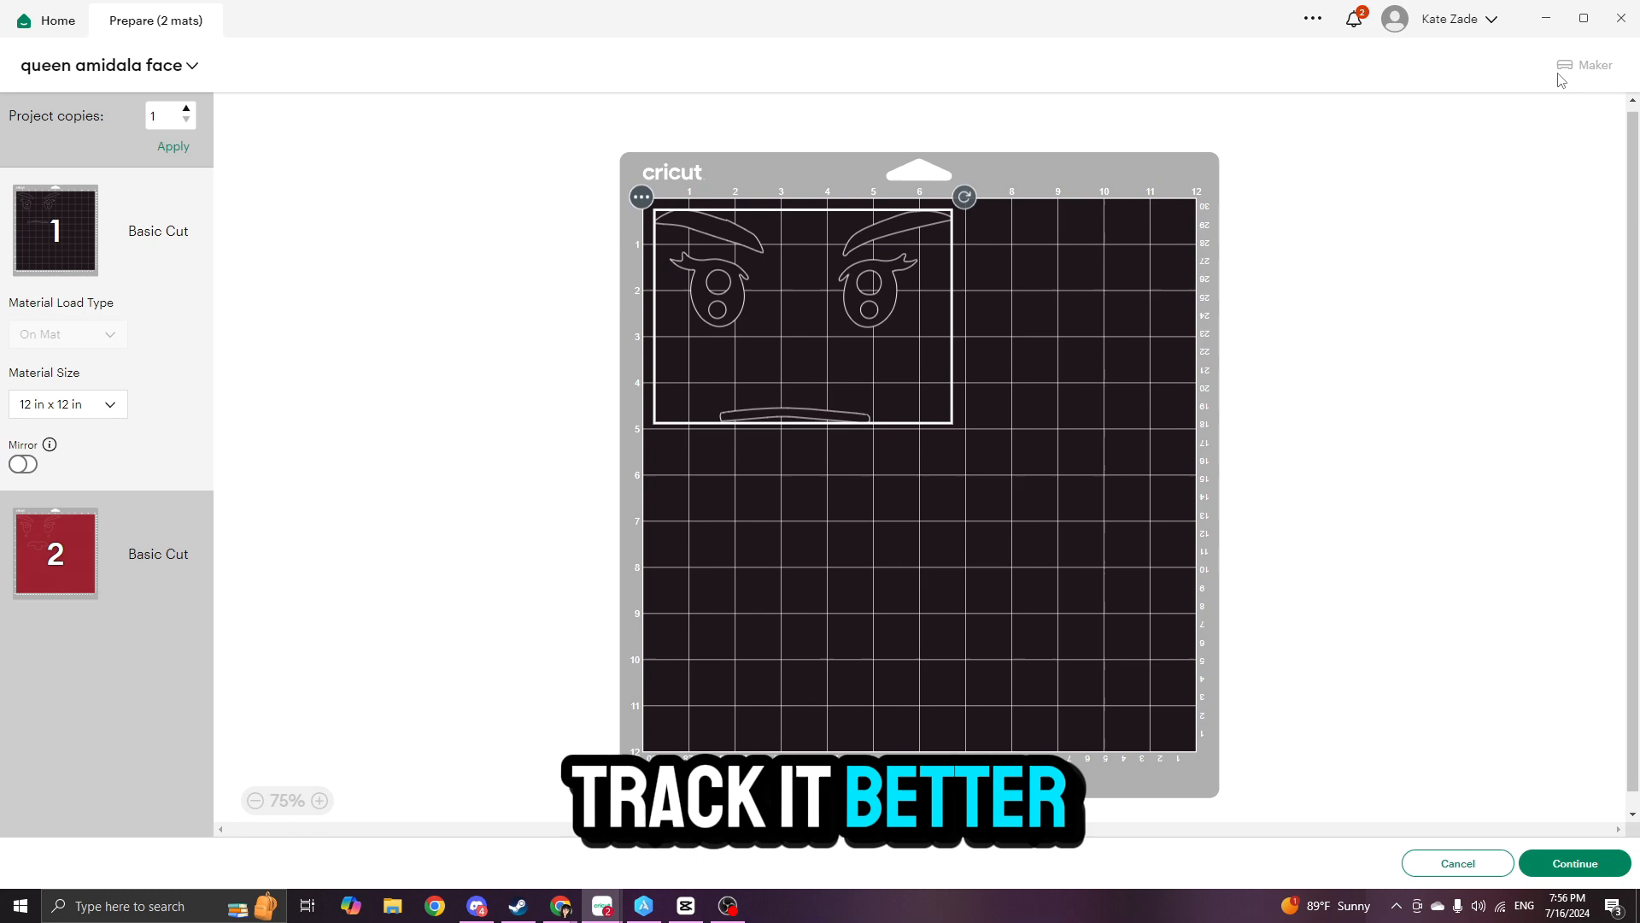
- Continue to the cutting setup, choose Vinyl as the base material, and set the pressure to More
left_click(1565, 864)
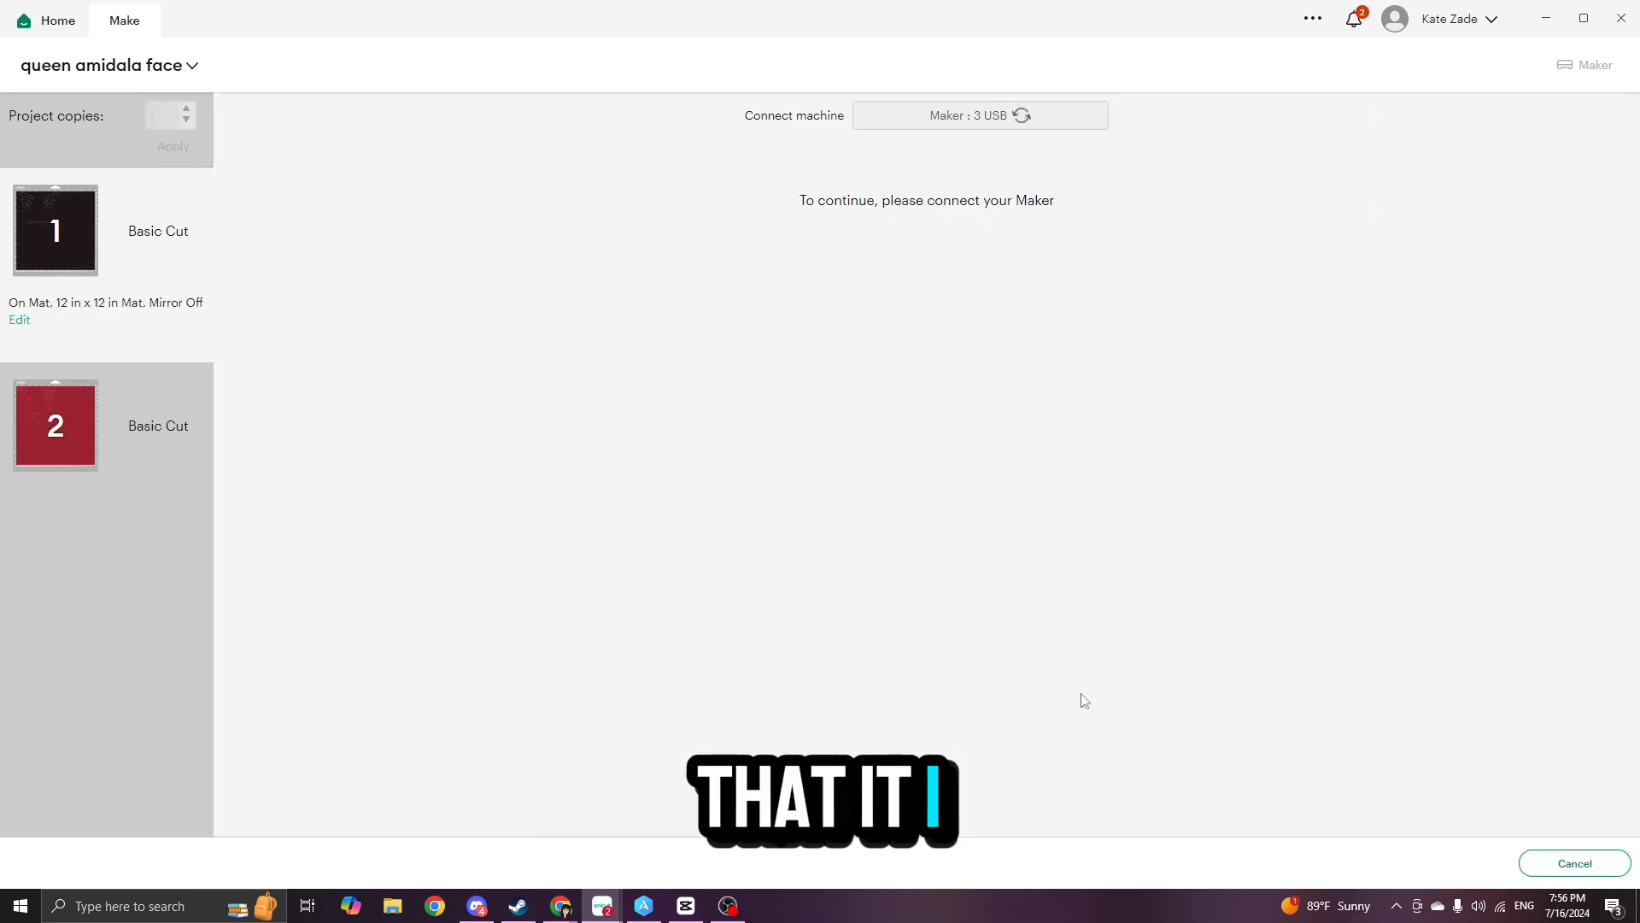
left_click(844, 290)
left_click(402, 260)
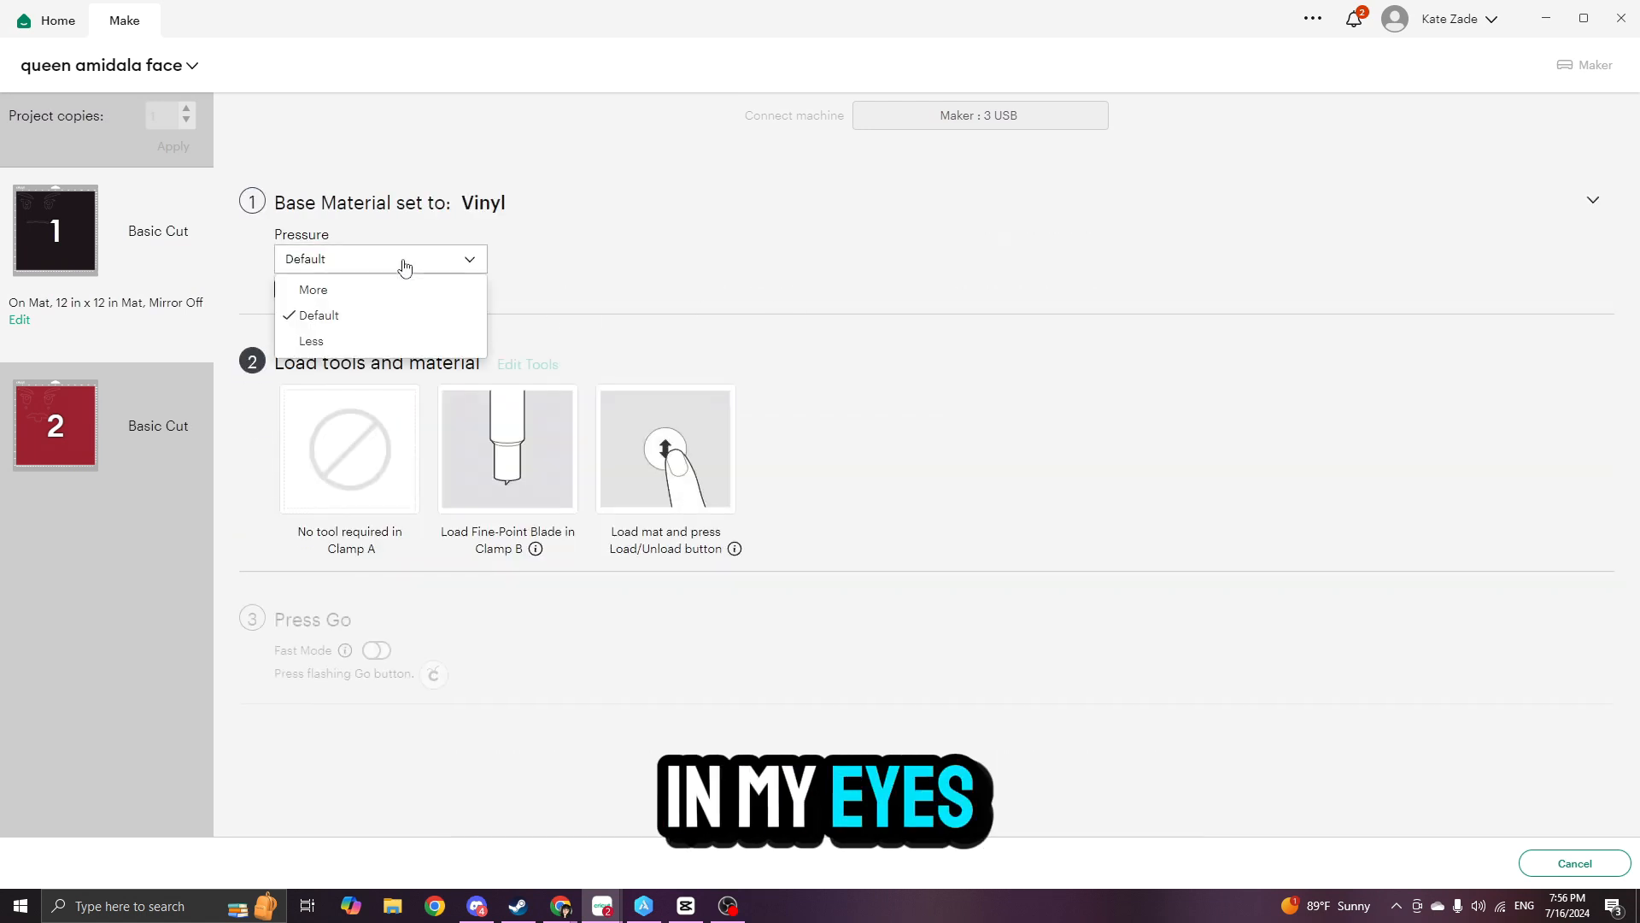
left_click(376, 286)
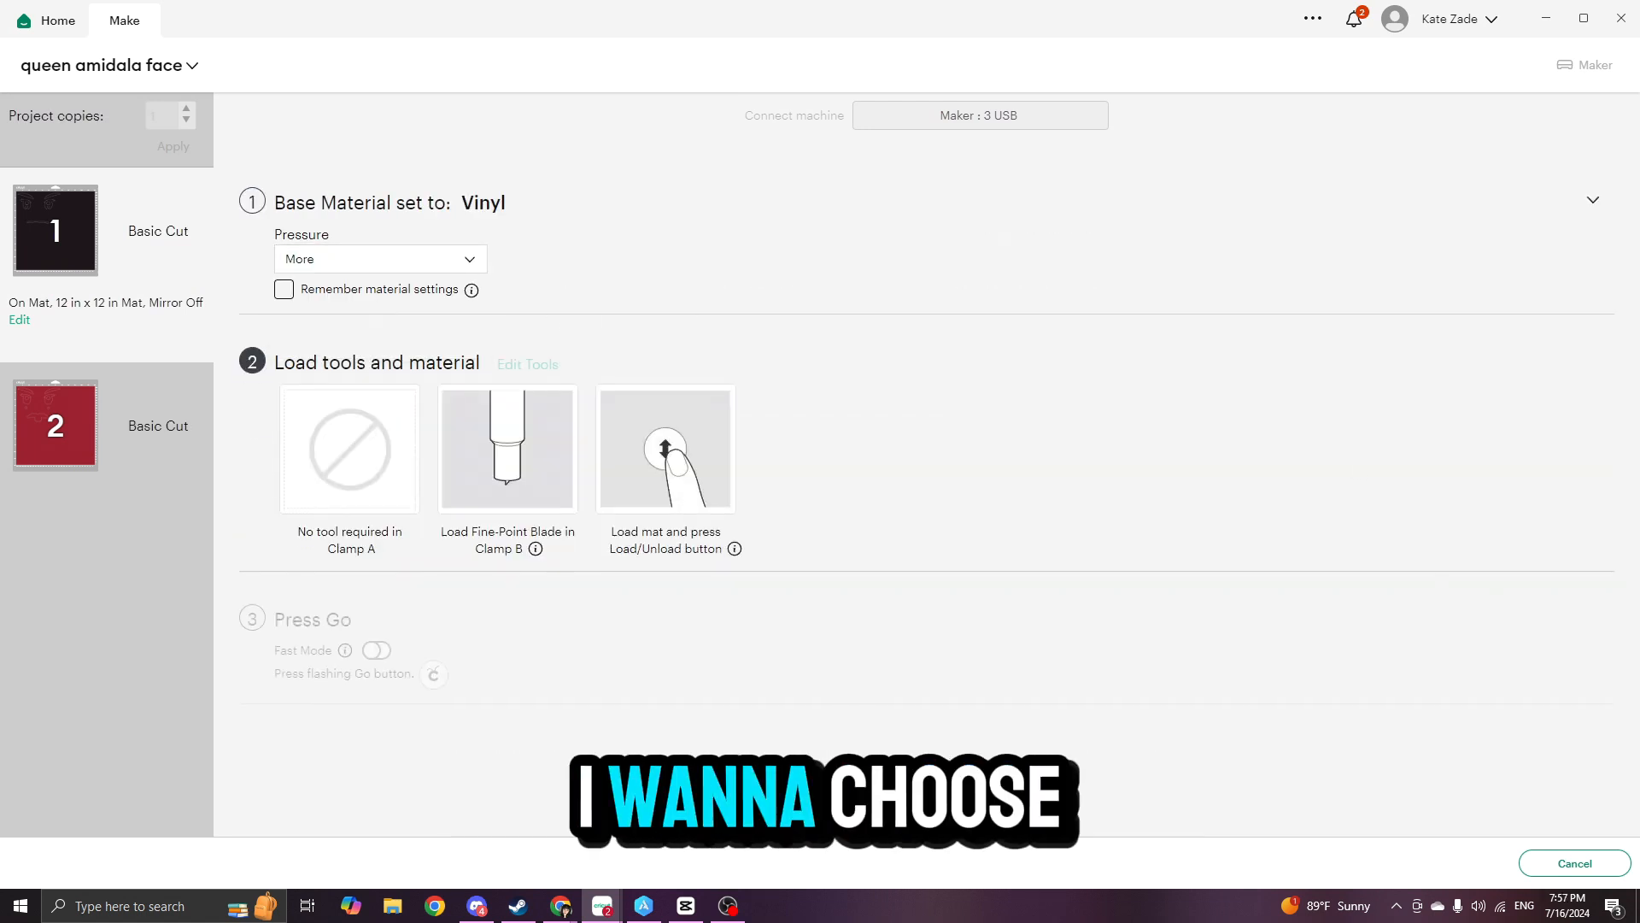